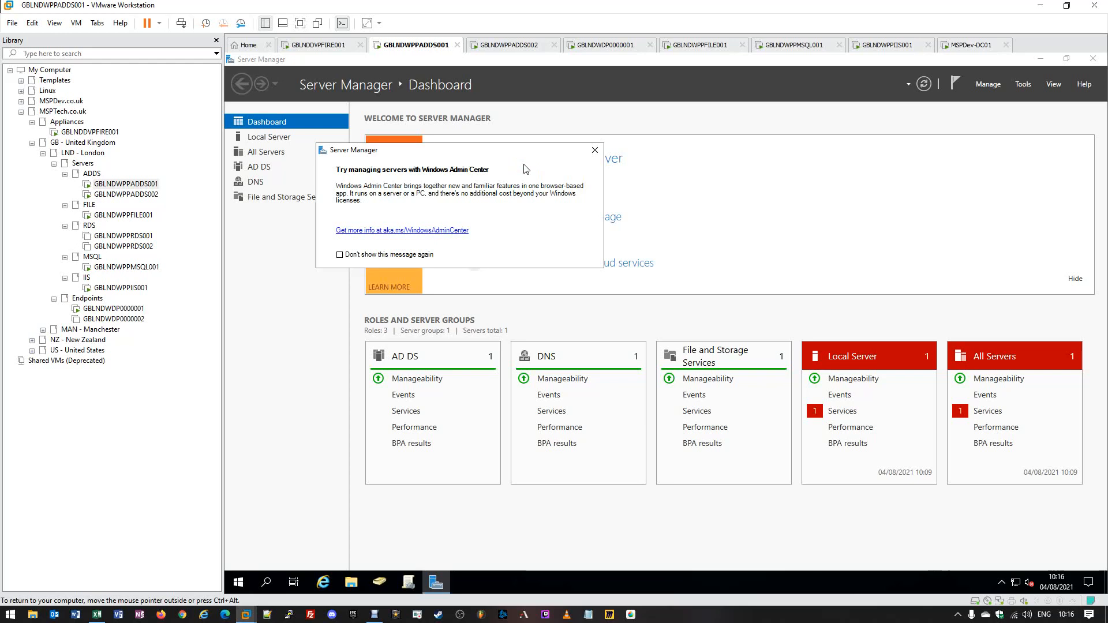
- Launch Active Directory Users and Computers from the taskbar and maximize its window
left_click(526, 156)
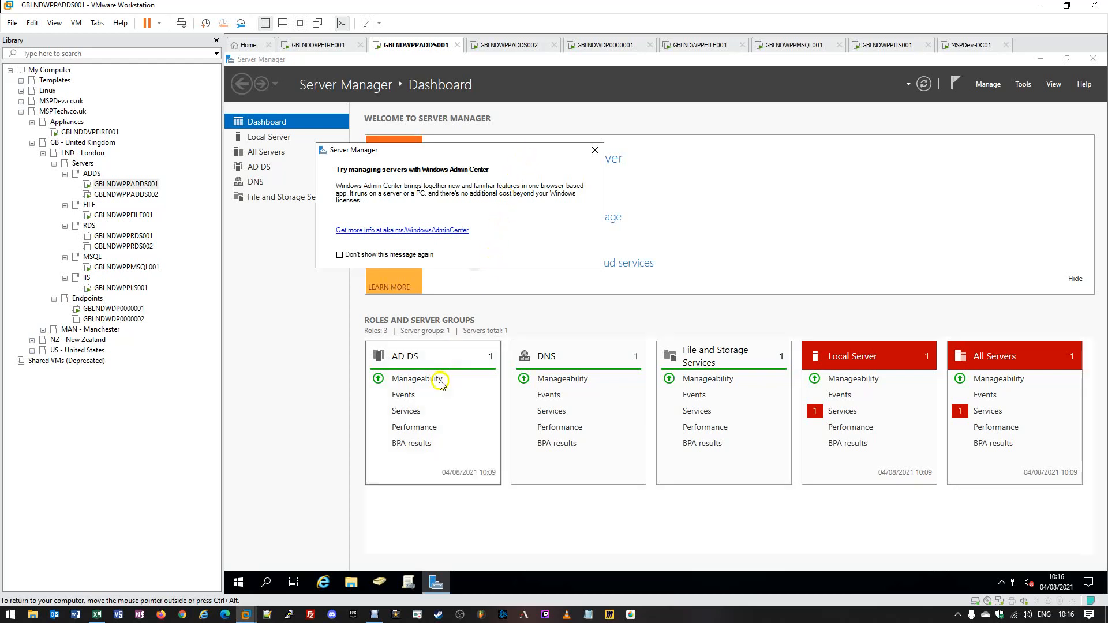
left_click(384, 581)
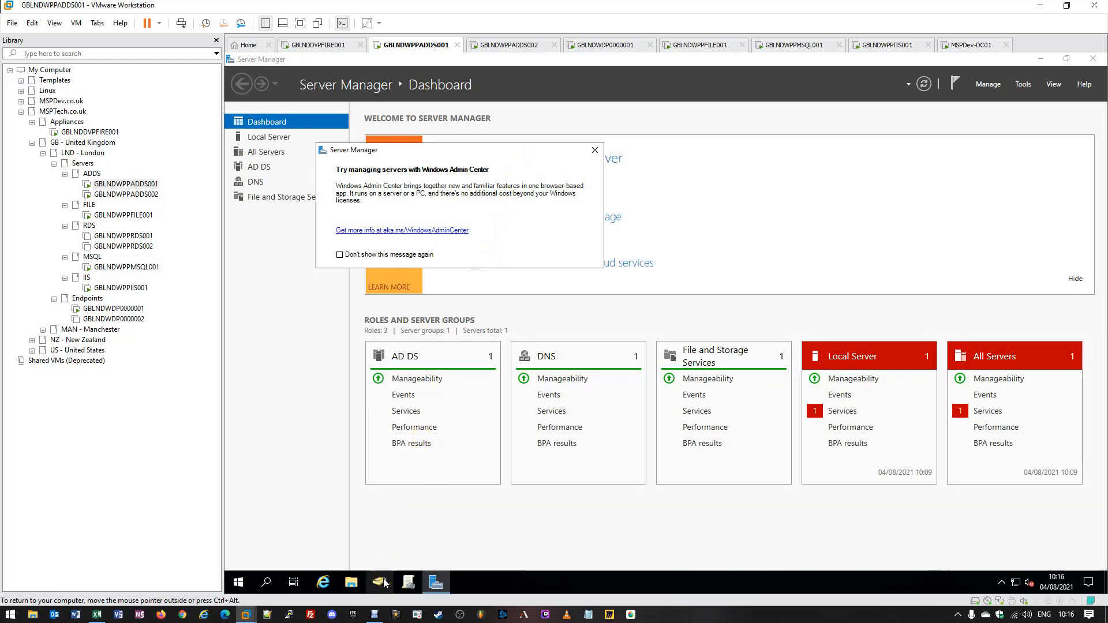
left_click(383, 576)
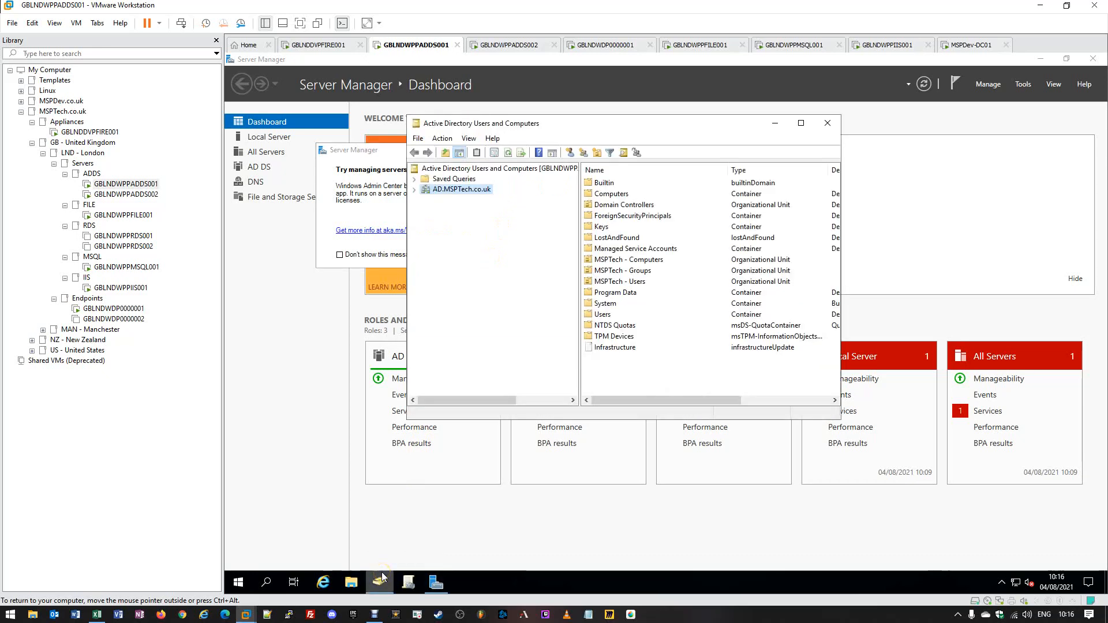
double_click(551, 123)
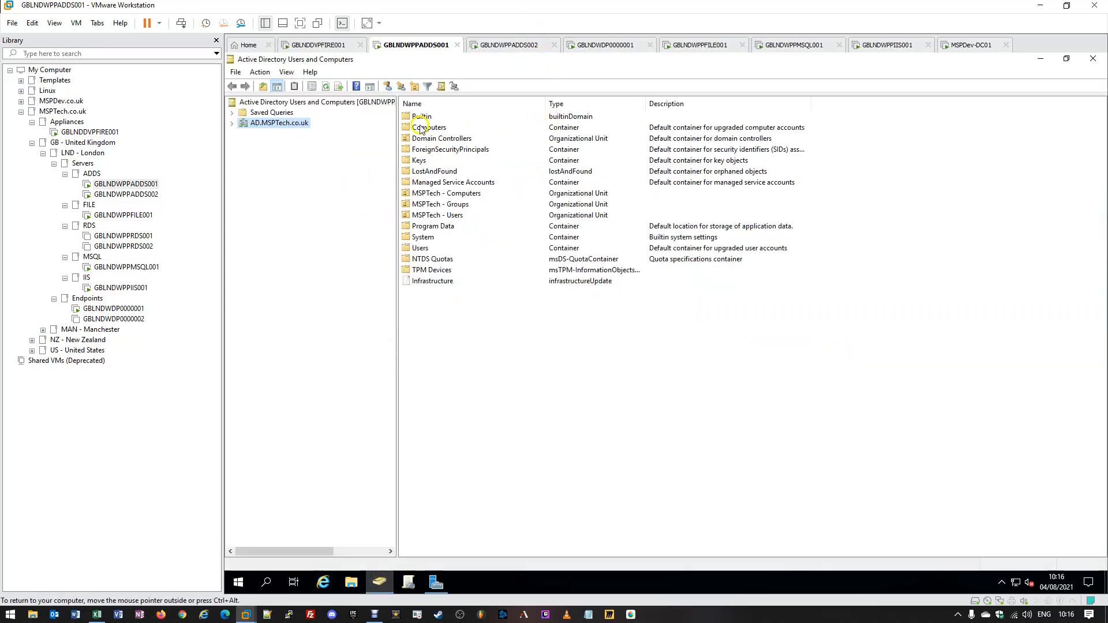
- Expand AD.MSPTech.co.uk > MSPTech - Users > GB - United Kingdom and select the LND - London OU
double_click(275, 124)
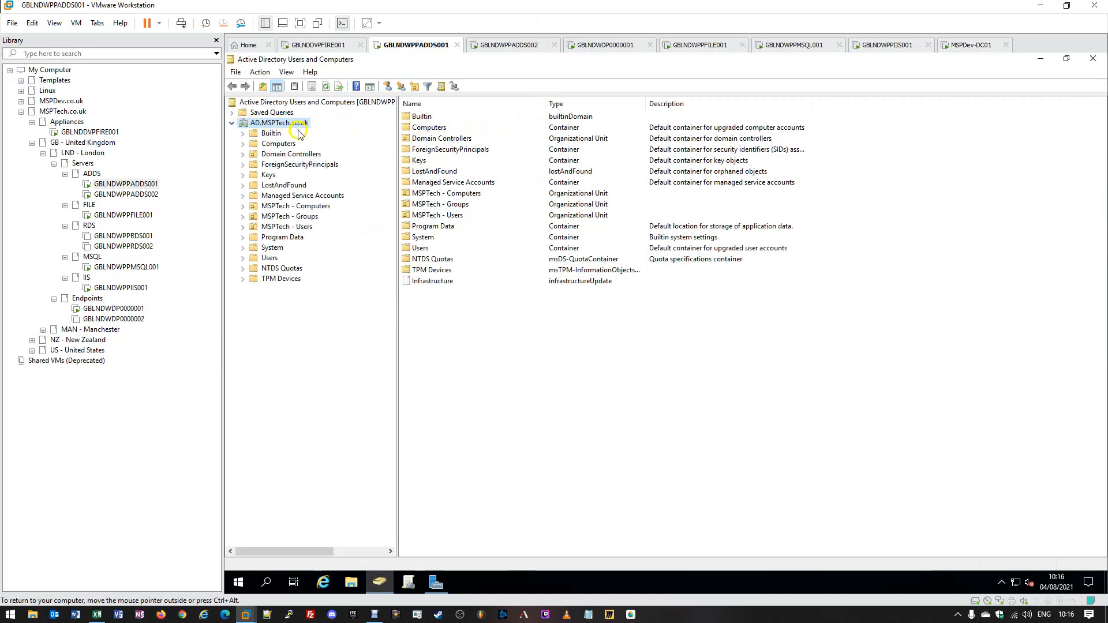
double_click(286, 228)
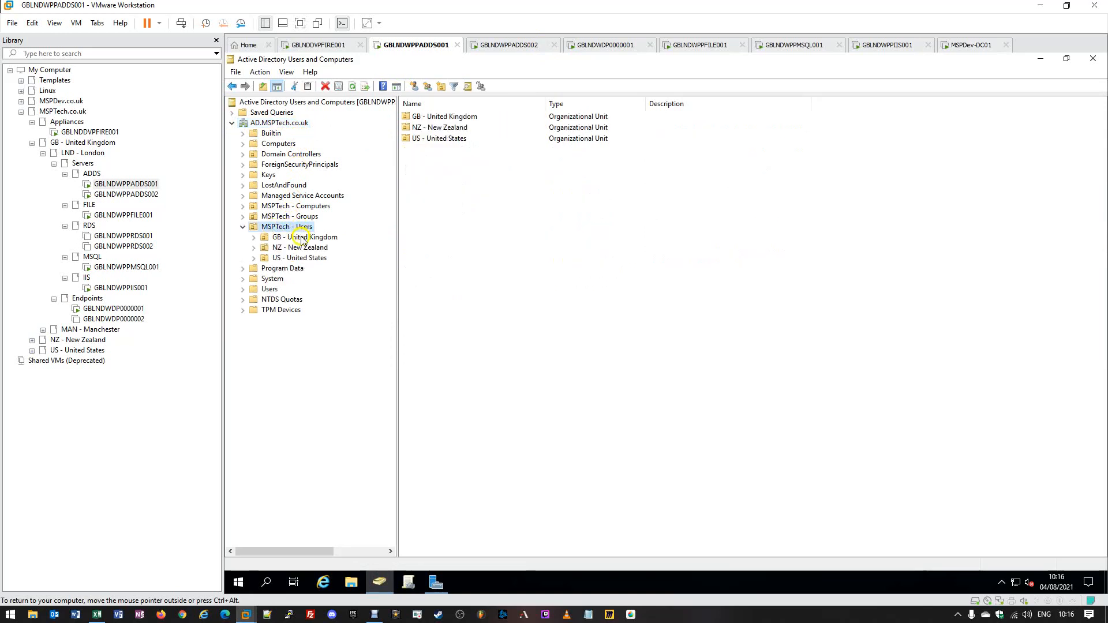
double_click(301, 237)
left_click(303, 248)
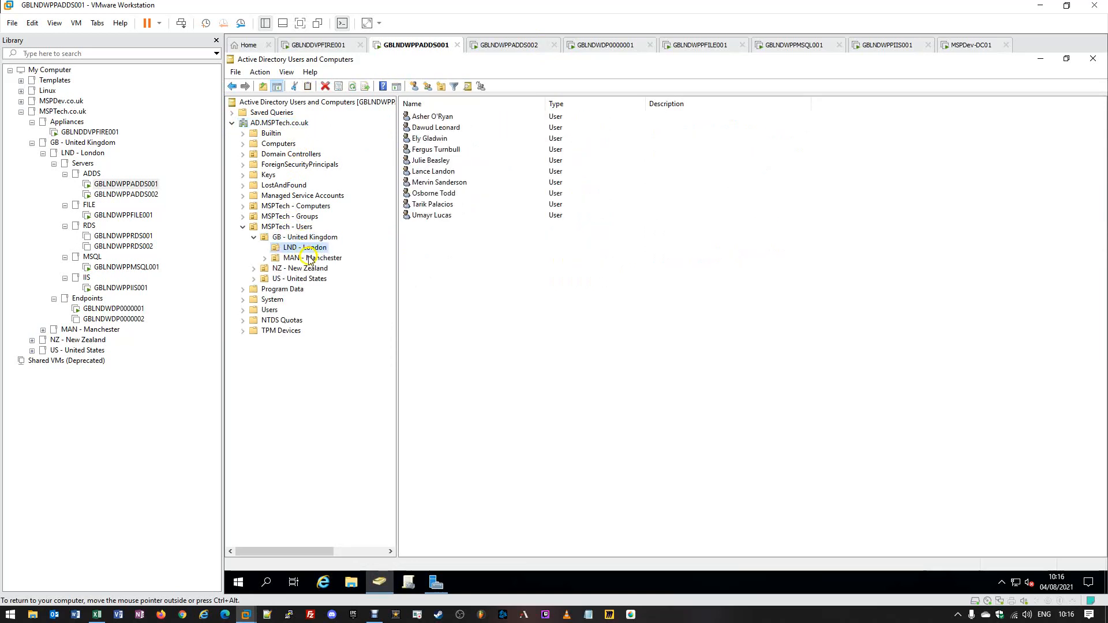
left_click(425, 119)
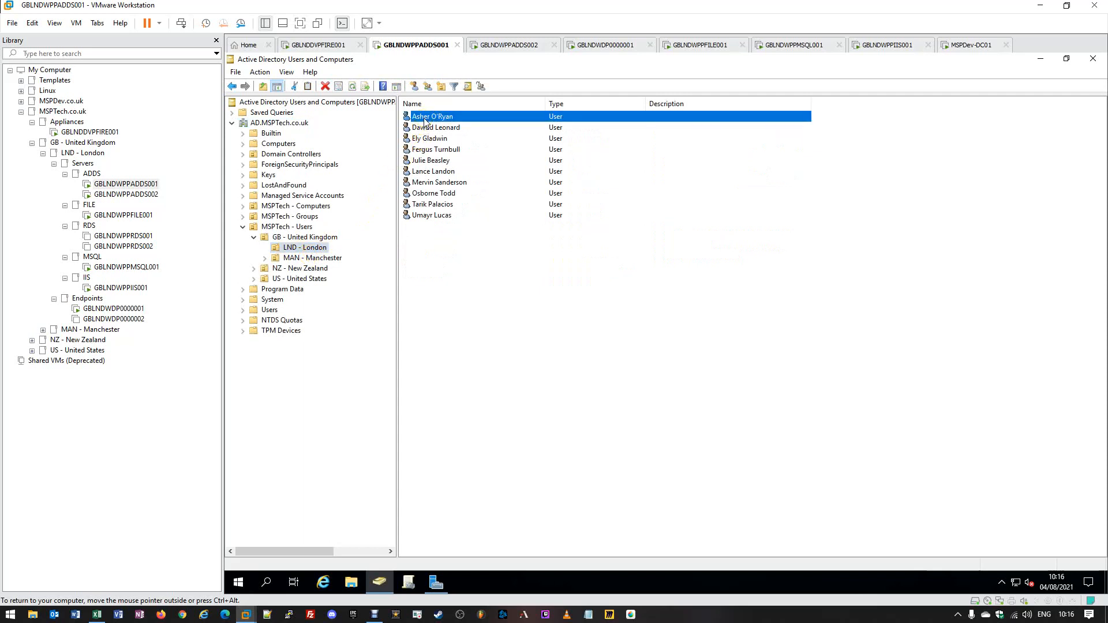
left_click(425, 119)
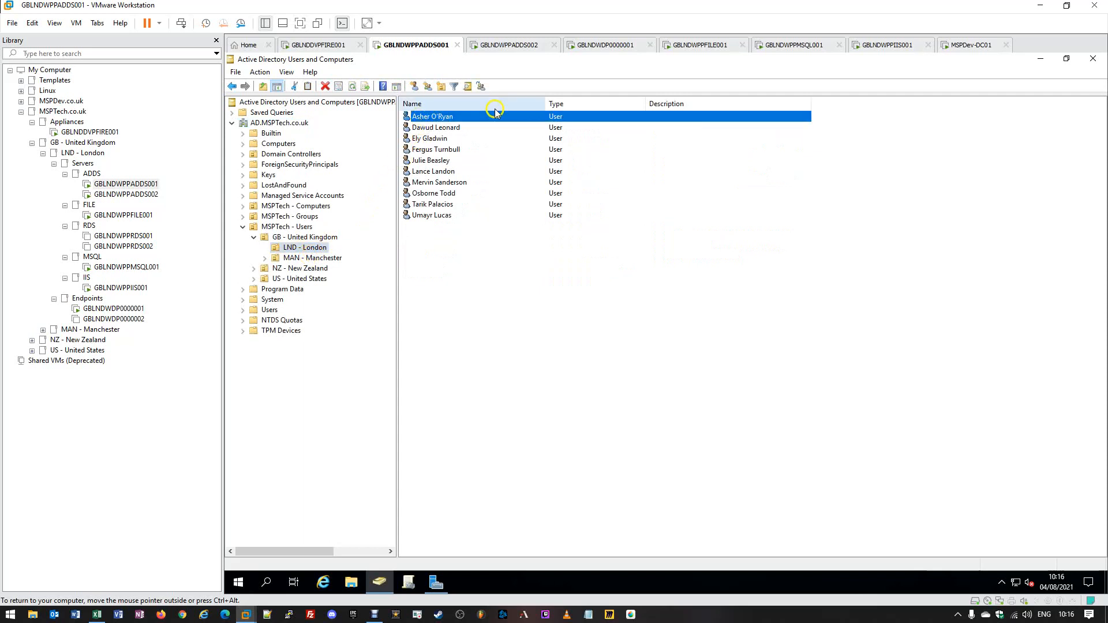
left_click(476, 117)
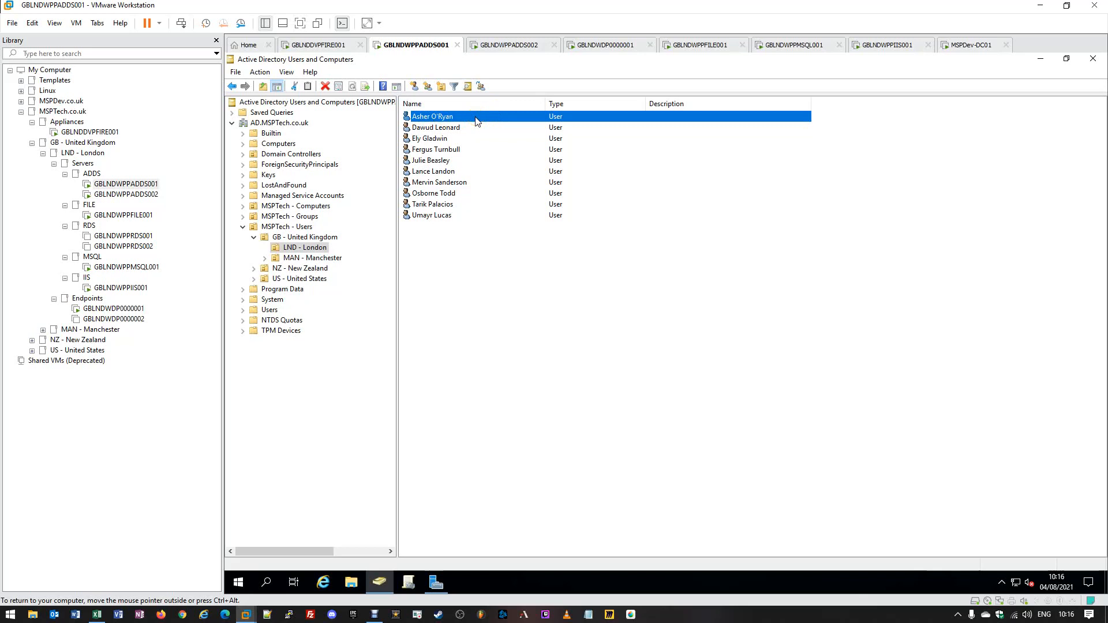
left_click(475, 118)
left_click(477, 118)
left_click(456, 116)
left_click(456, 117)
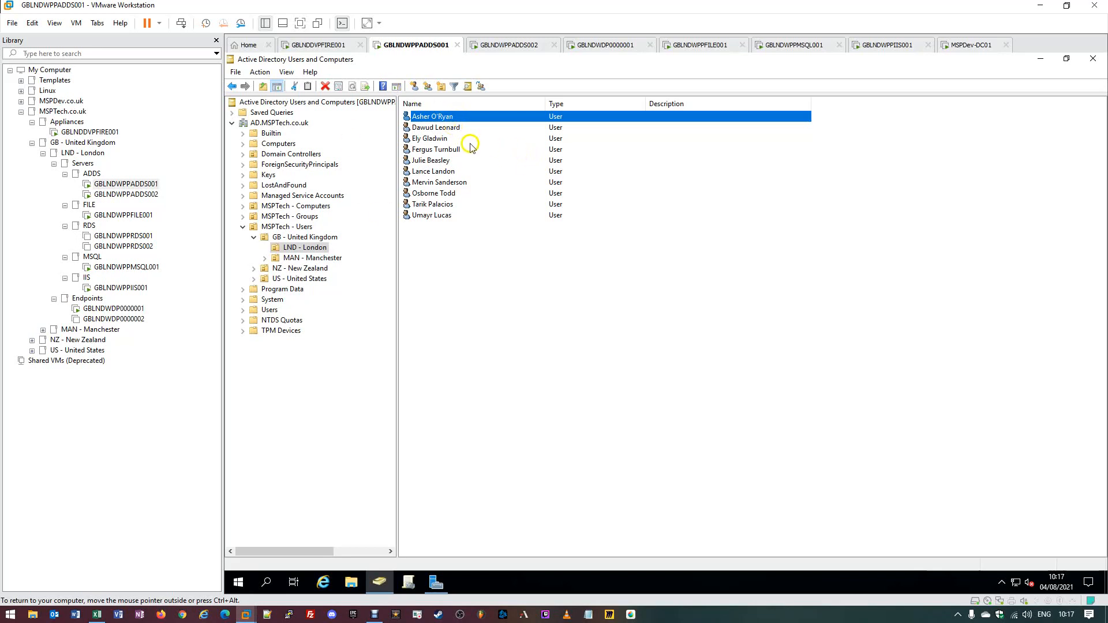
- Disable the first user account in LND - London and acknowledge the confirmation
right_click(447, 118)
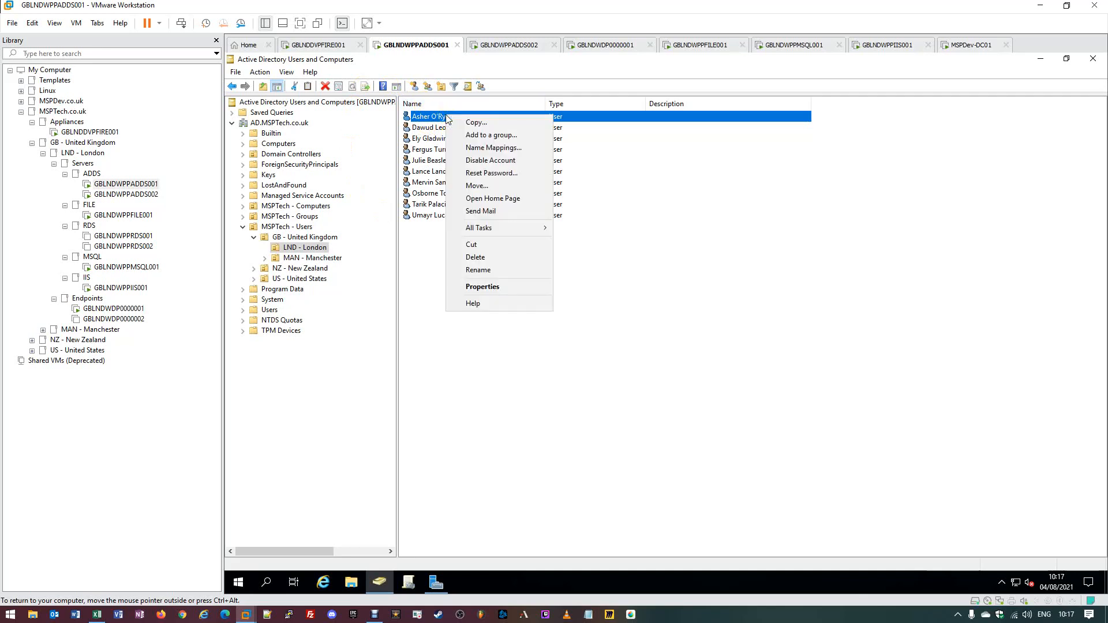
left_click(491, 167)
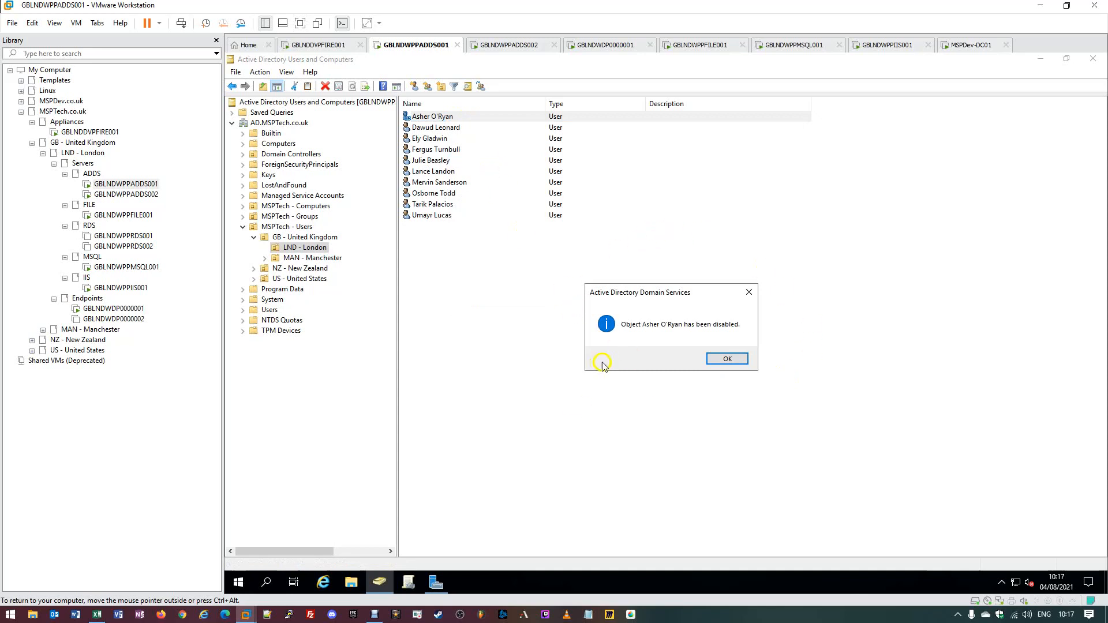
left_click(724, 361)
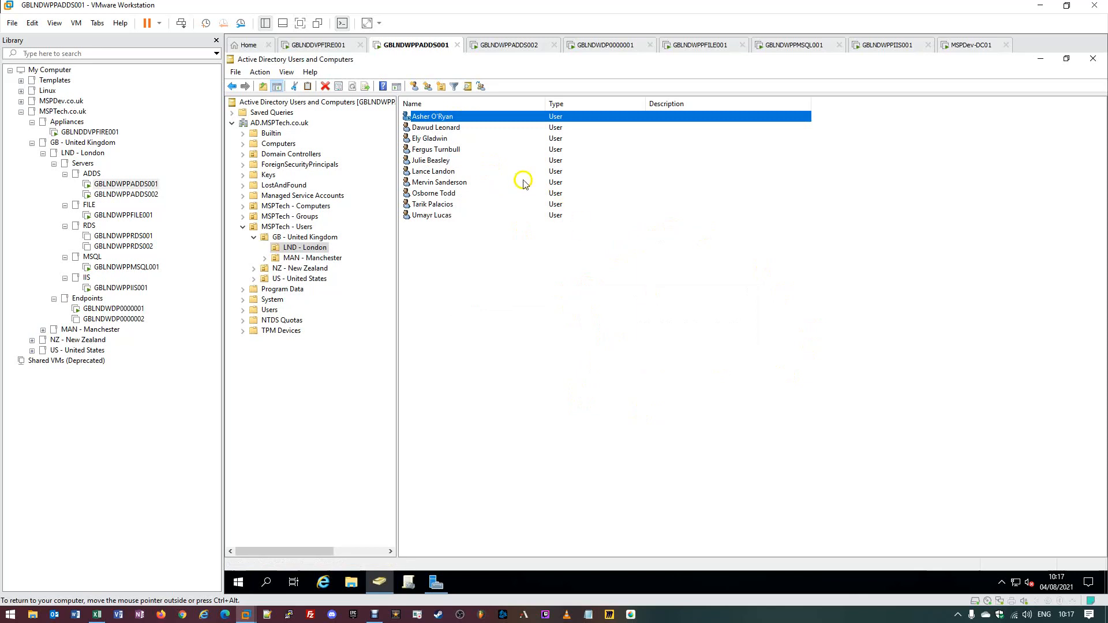
- Open the first London user's Properties on the Account page
left_click(453, 127)
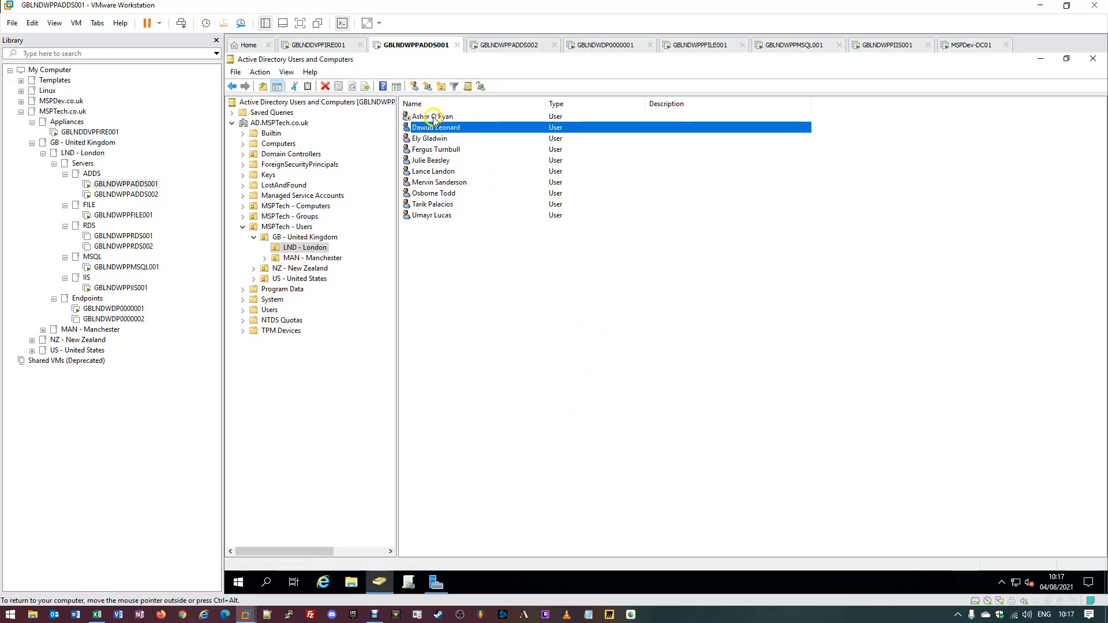
left_click(434, 117)
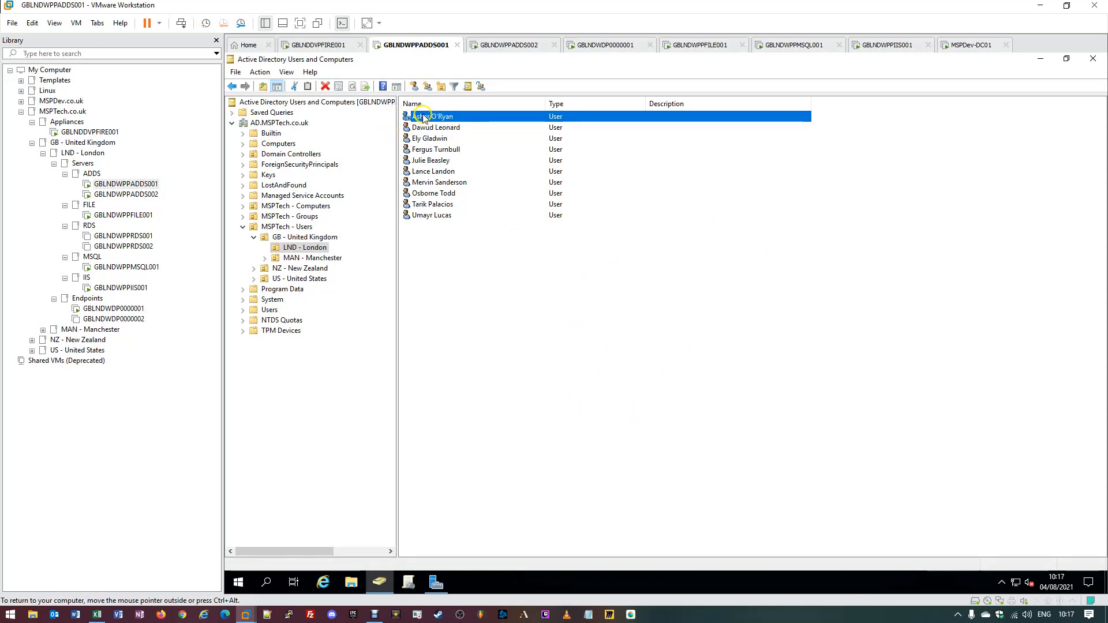
double_click(424, 118)
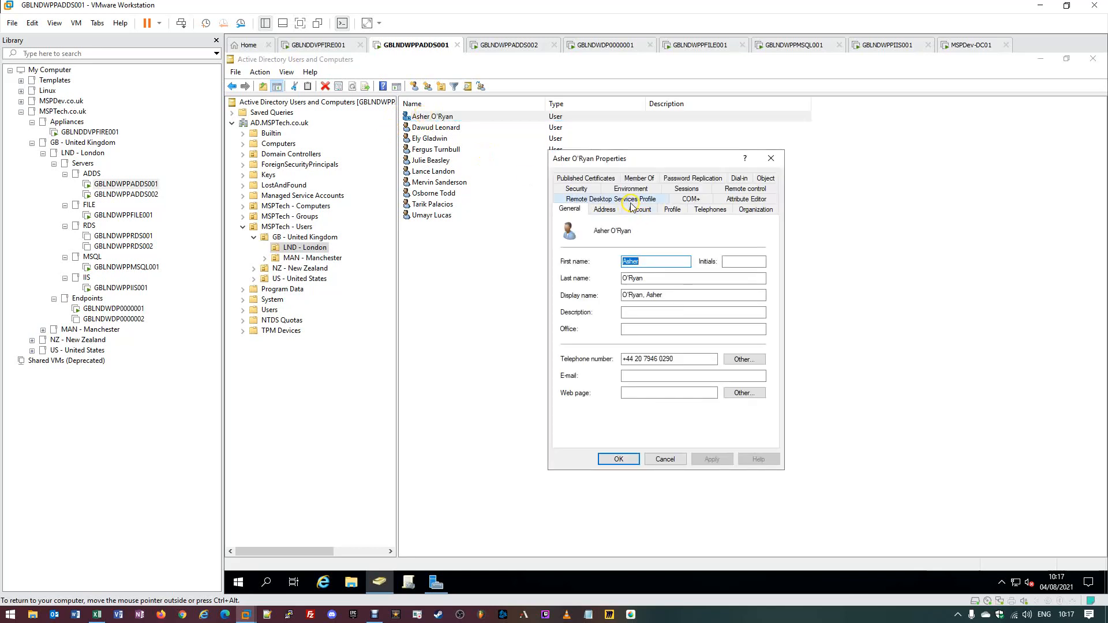
left_click(633, 210)
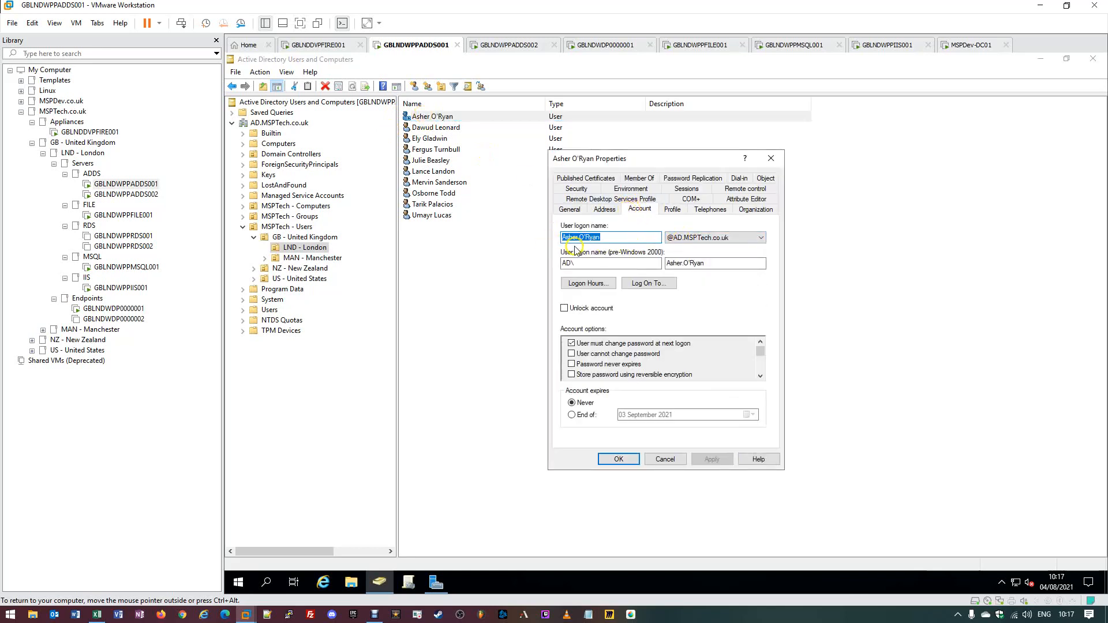
left_click(136, 310)
- On GBLNDWDP0000001, try signing in as the disabled user via Other user and confirm the refusal
left_click(595, 312)
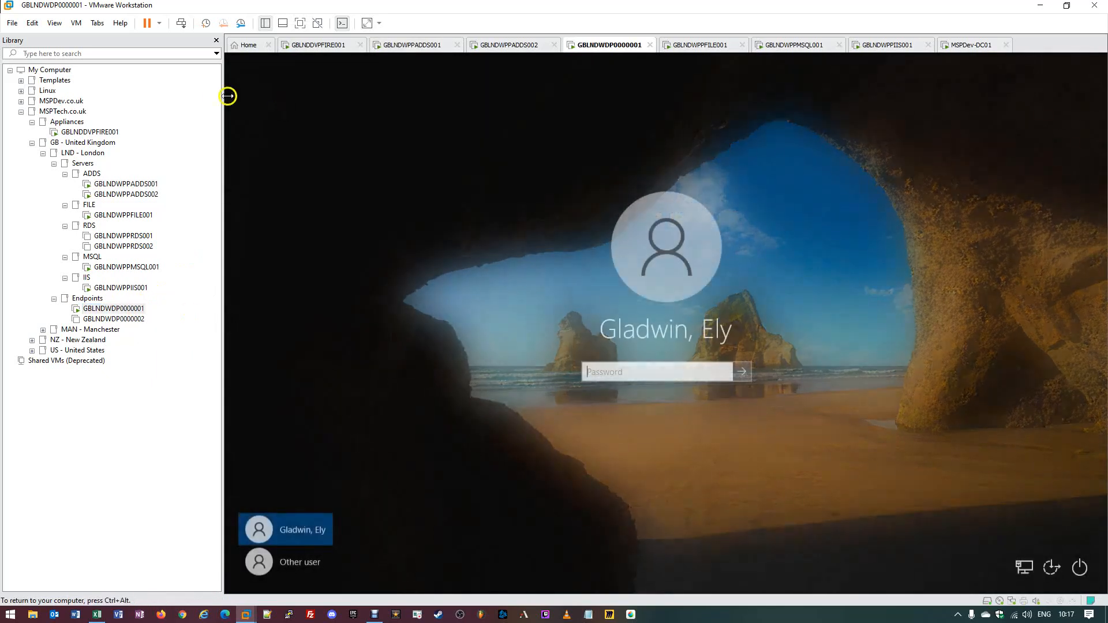
left_click(257, 561)
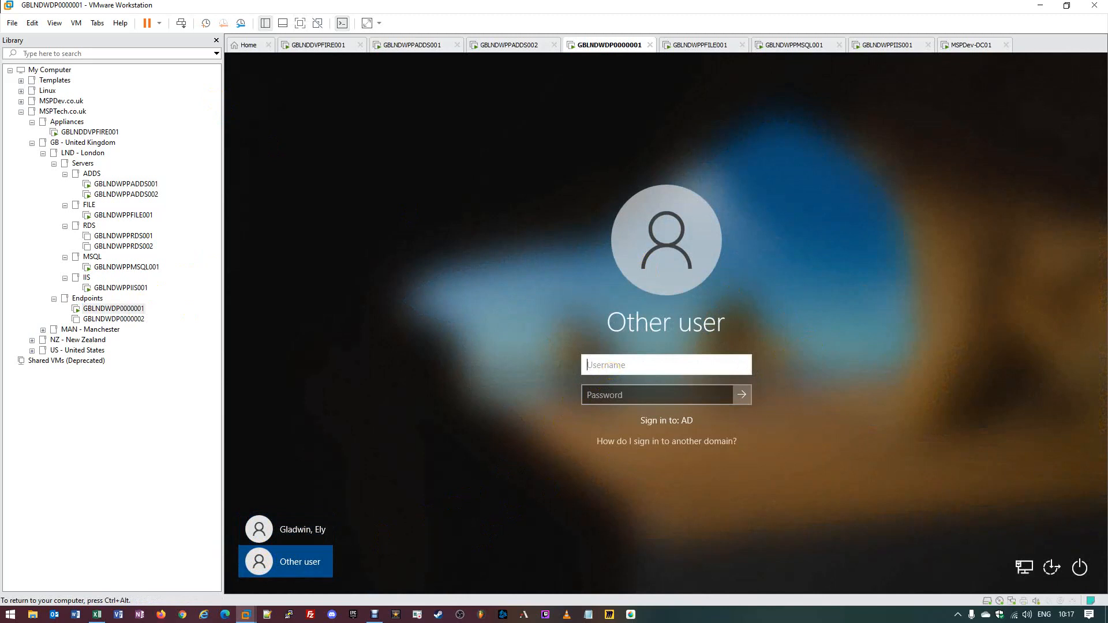
left_click(103, 184)
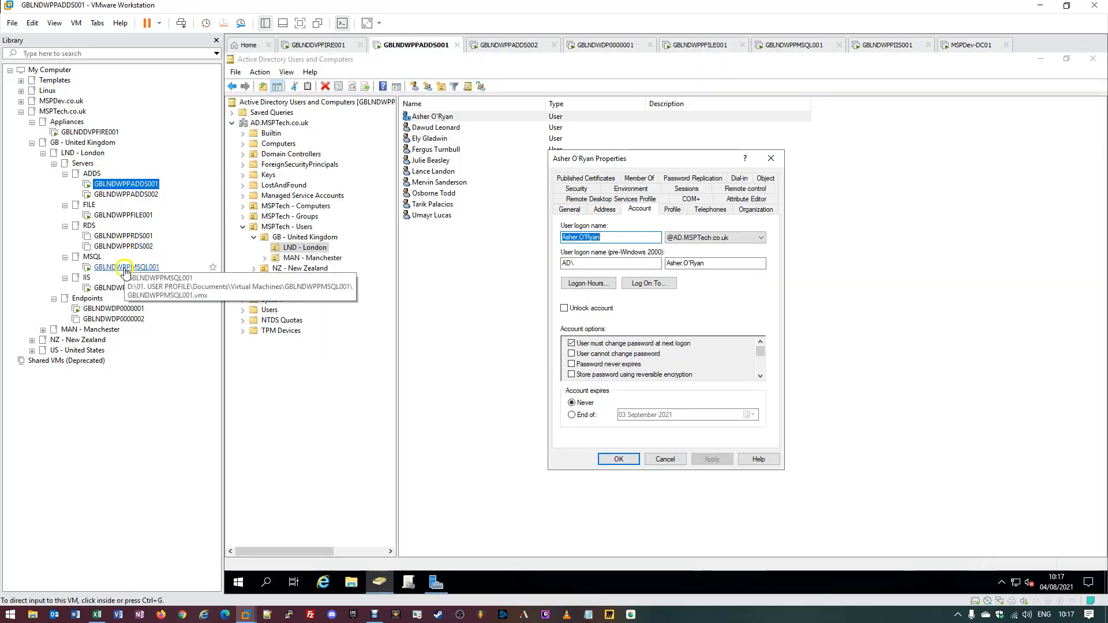
left_click(114, 308)
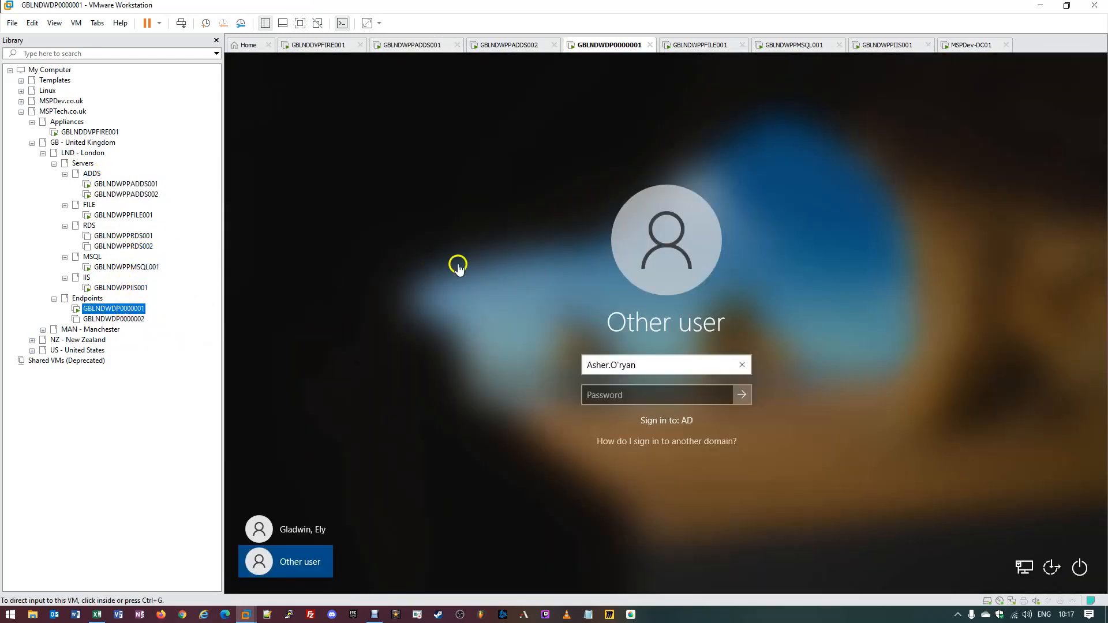
left_click(626, 394)
type("****")
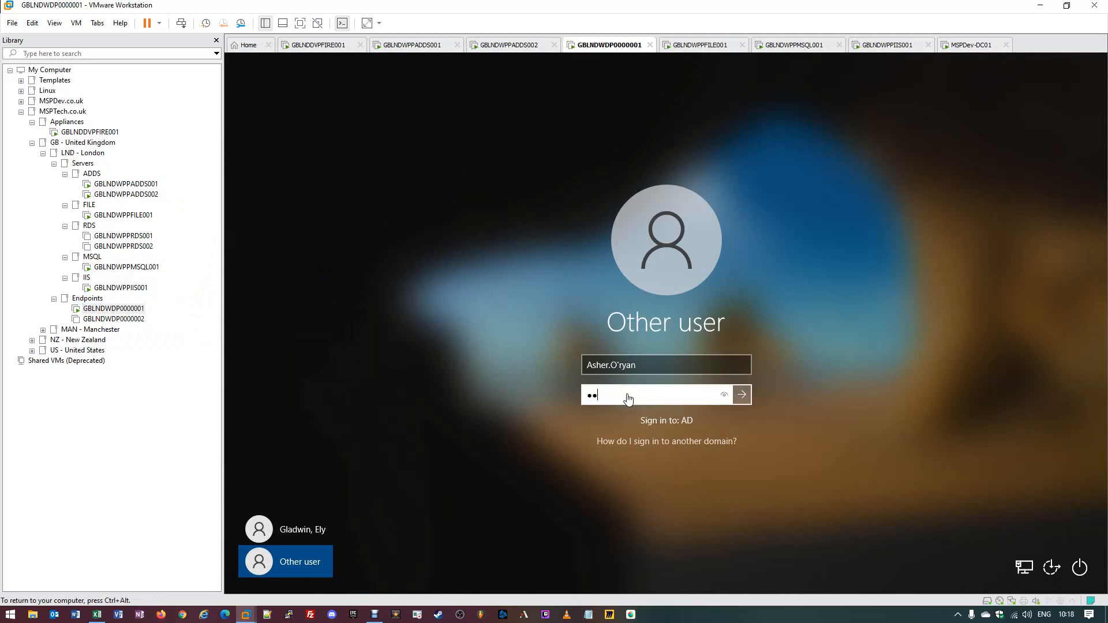
type("*******")
left_click(743, 394)
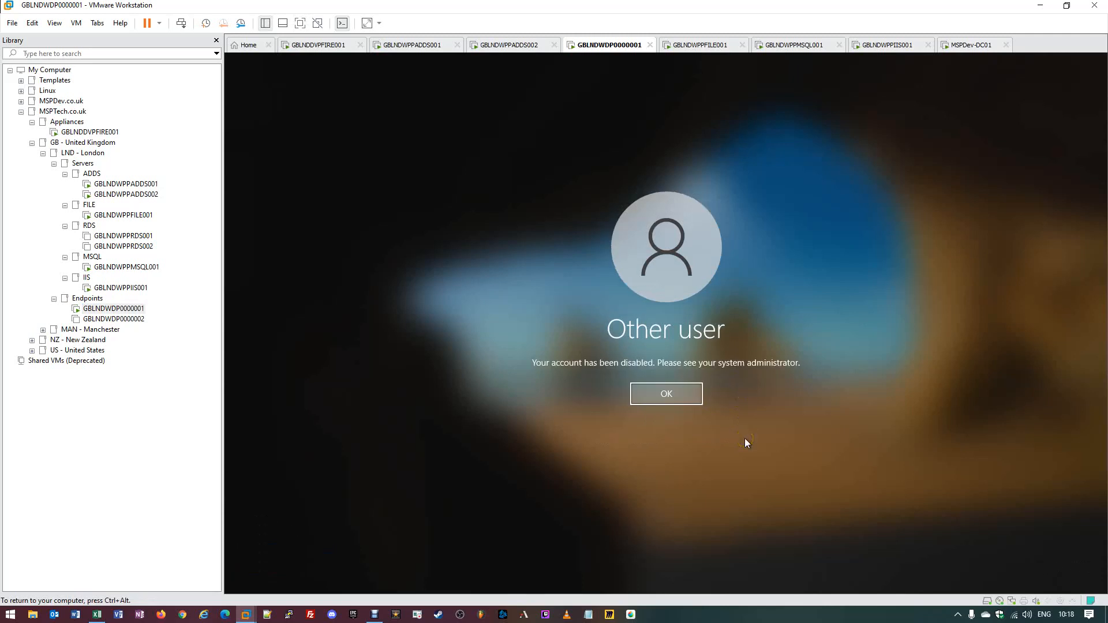
left_click(698, 396)
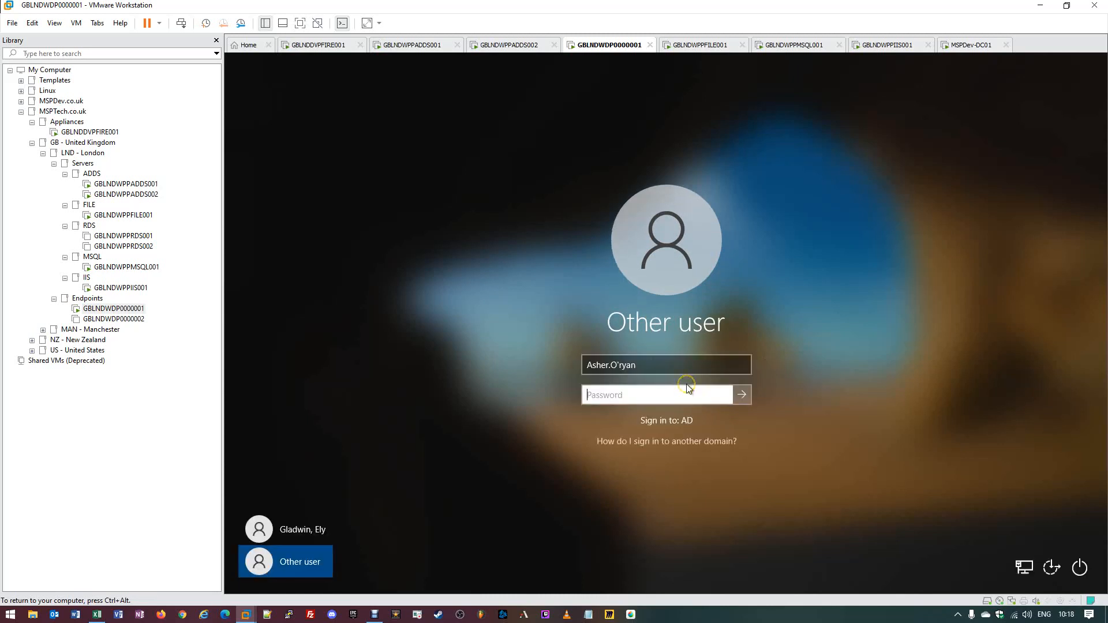
left_click(152, 184)
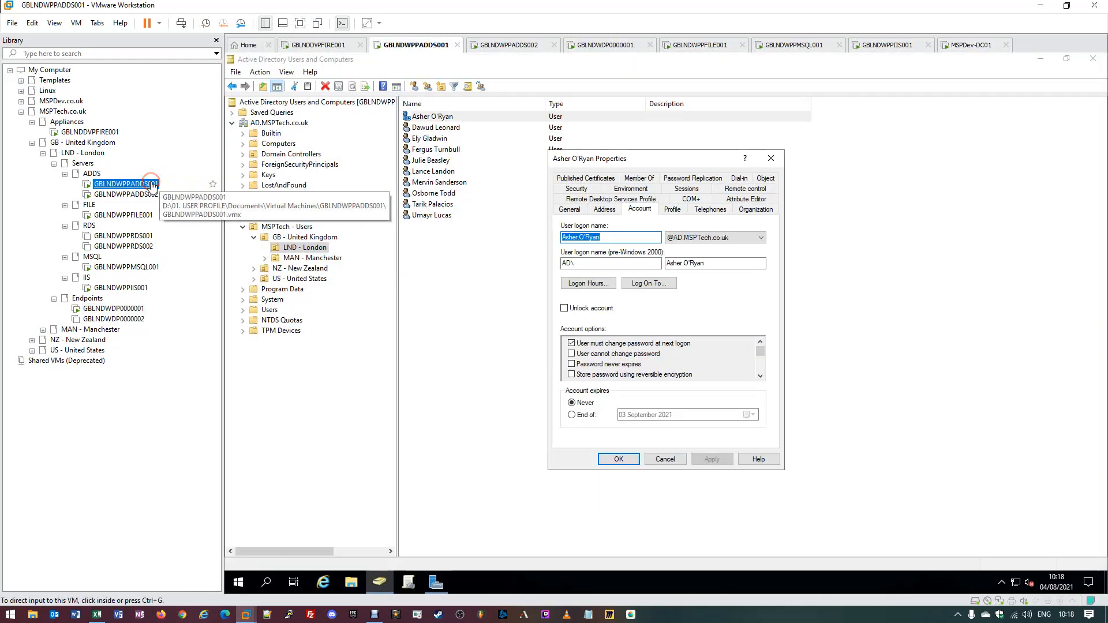
- Close the Properties dialog and use Enable Account on the first London user, confirming with OK
left_click(772, 160)
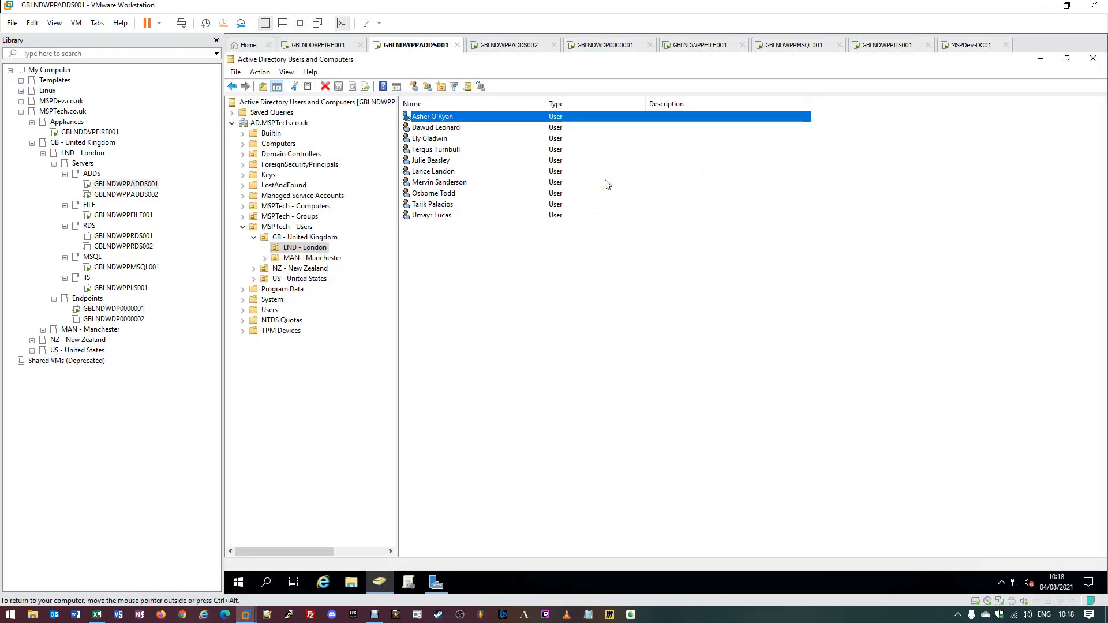
right_click(434, 119)
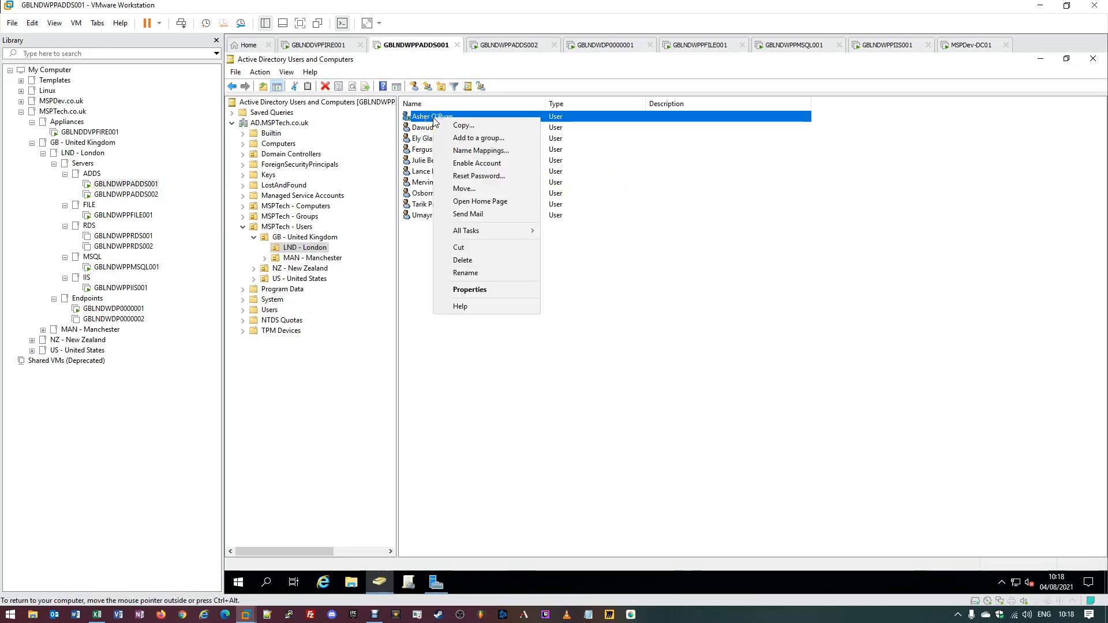
left_click(461, 166)
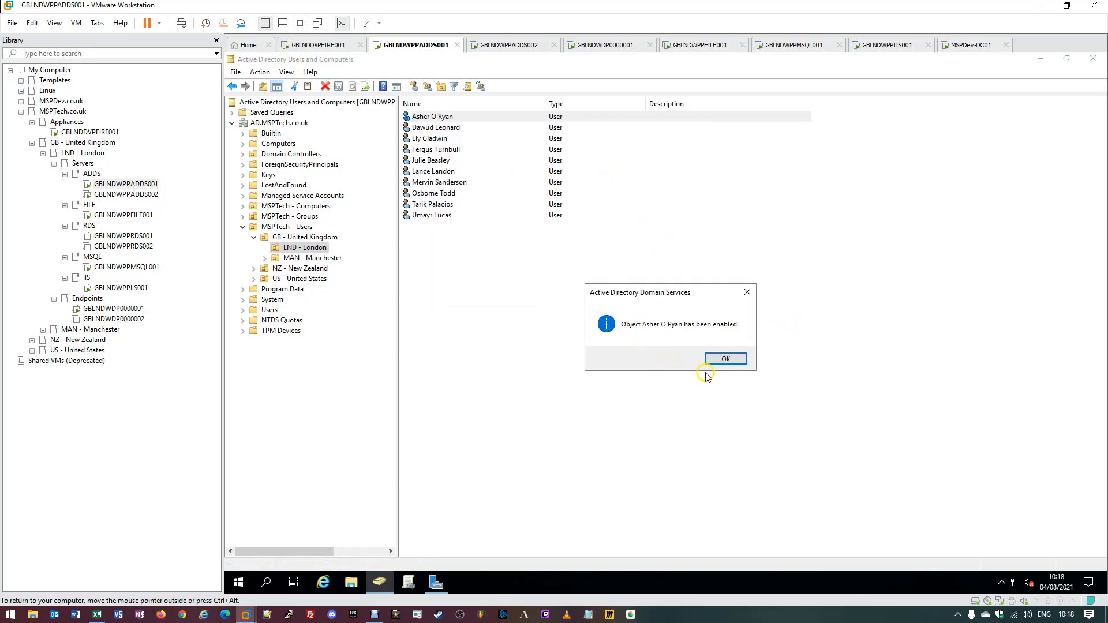
left_click(724, 359)
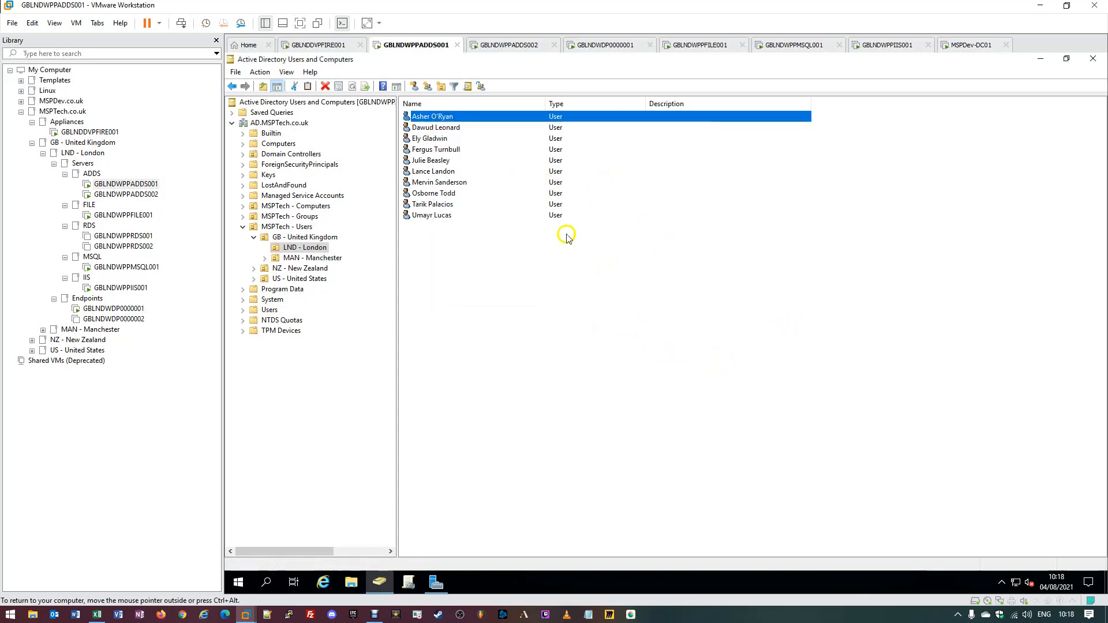
left_click(411, 127)
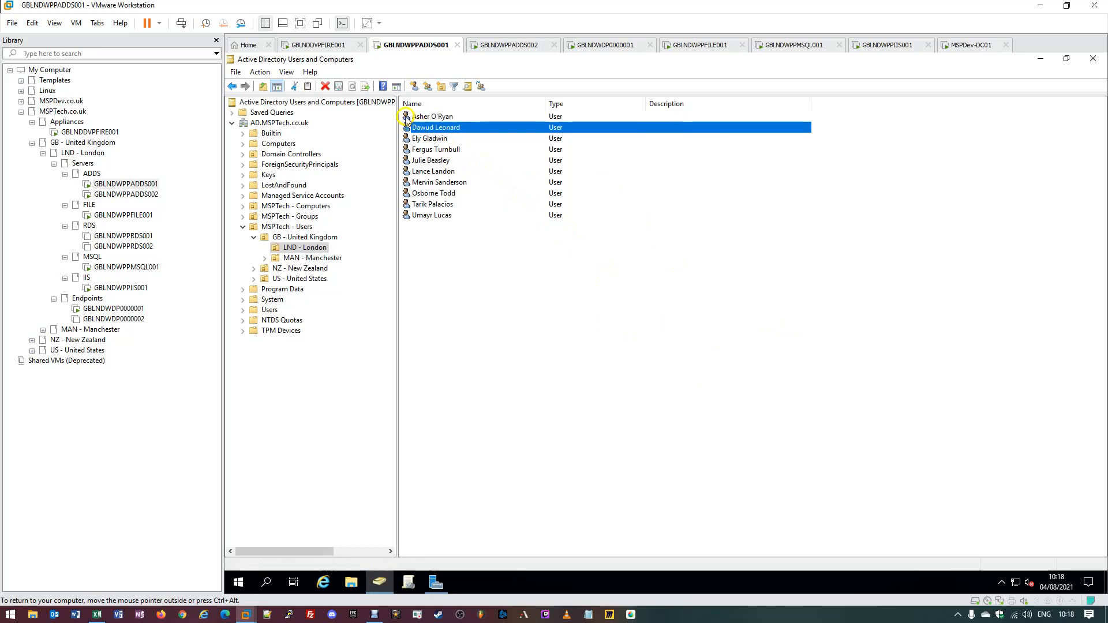
left_click(407, 117)
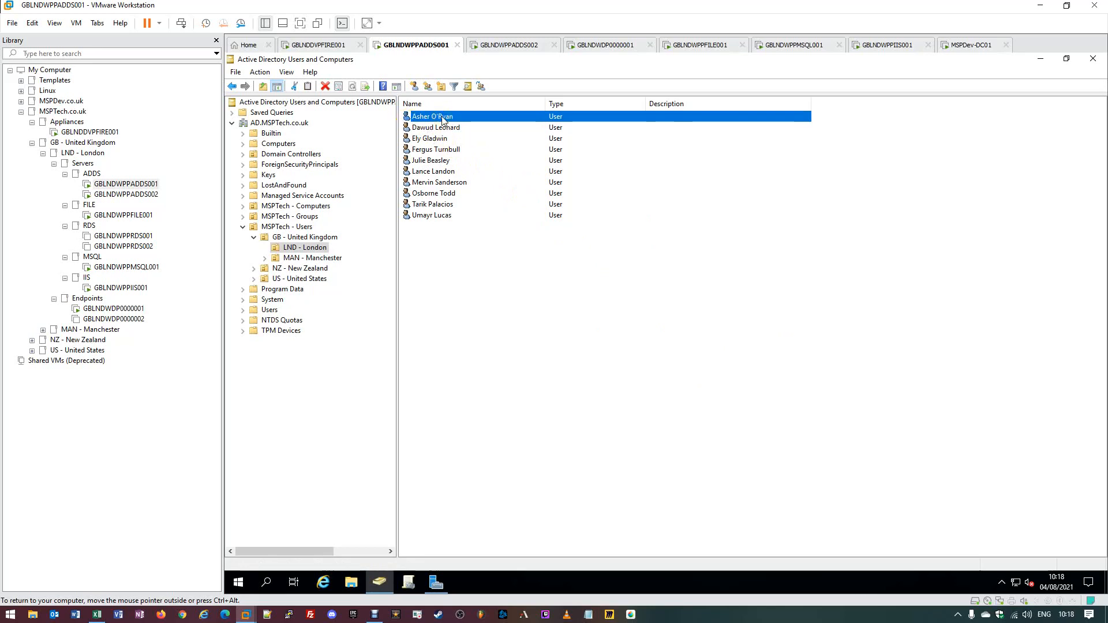
- Sign in to GBLNDWDP0000001 as the re-enabled user, retrying the password after an incorrect-password error
left_click(110, 308)
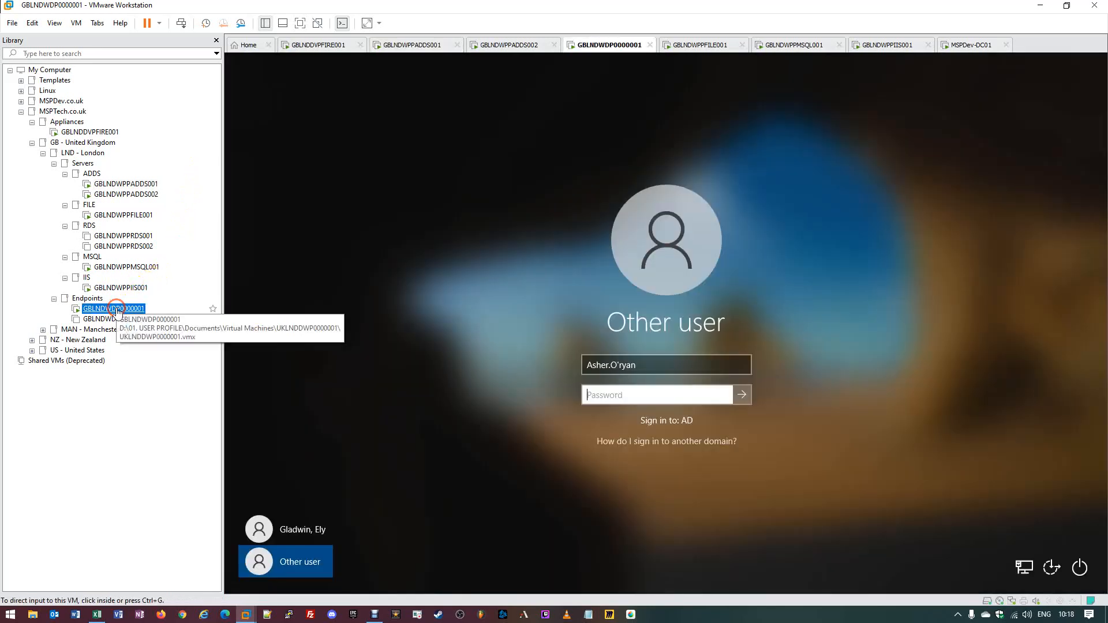
left_click(618, 399)
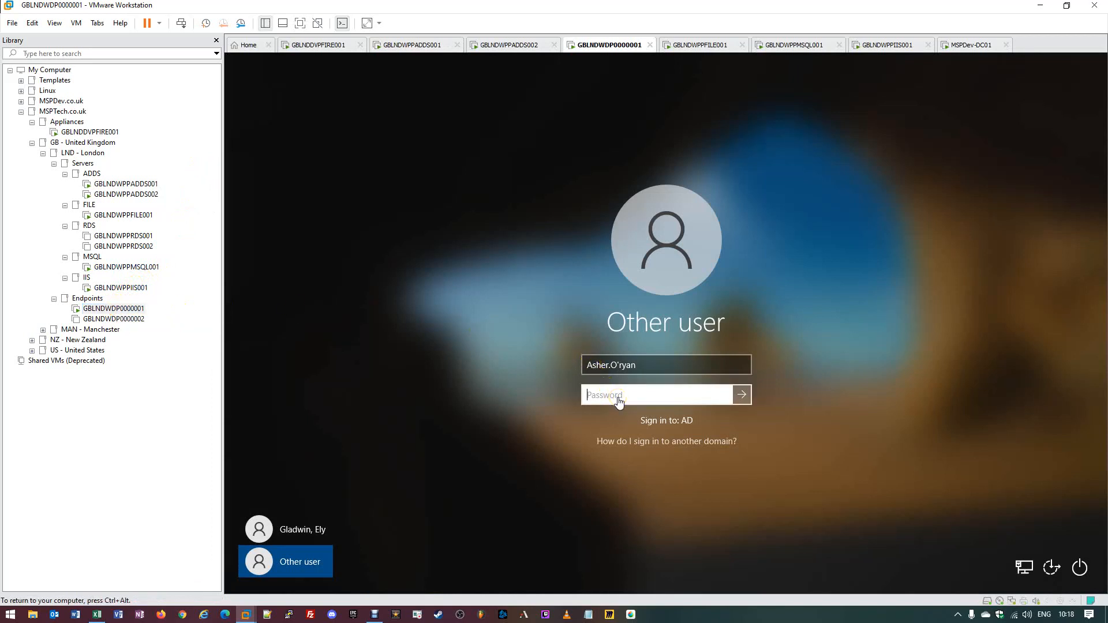
type("•••••••••••")
key("Return")
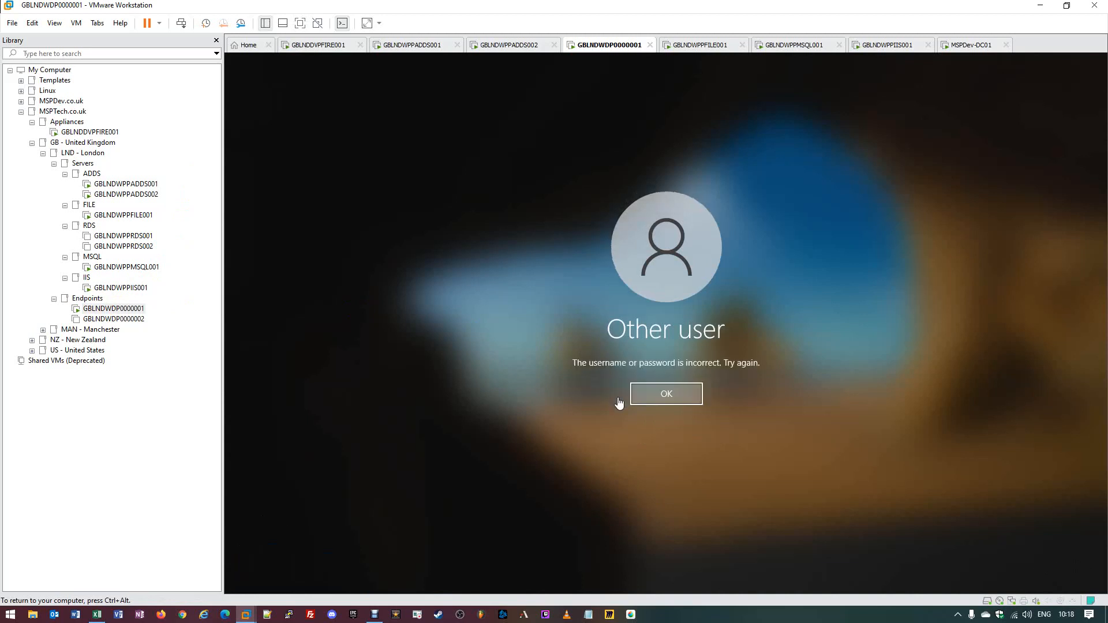
key("Return")
key("ctrl+alt")
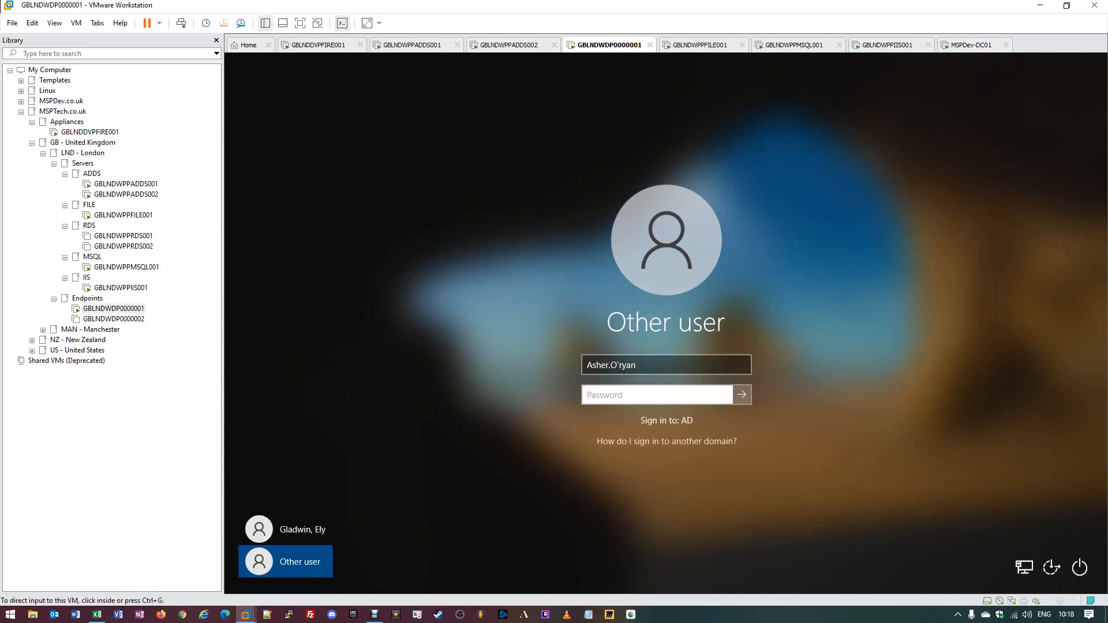
left_click(662, 399)
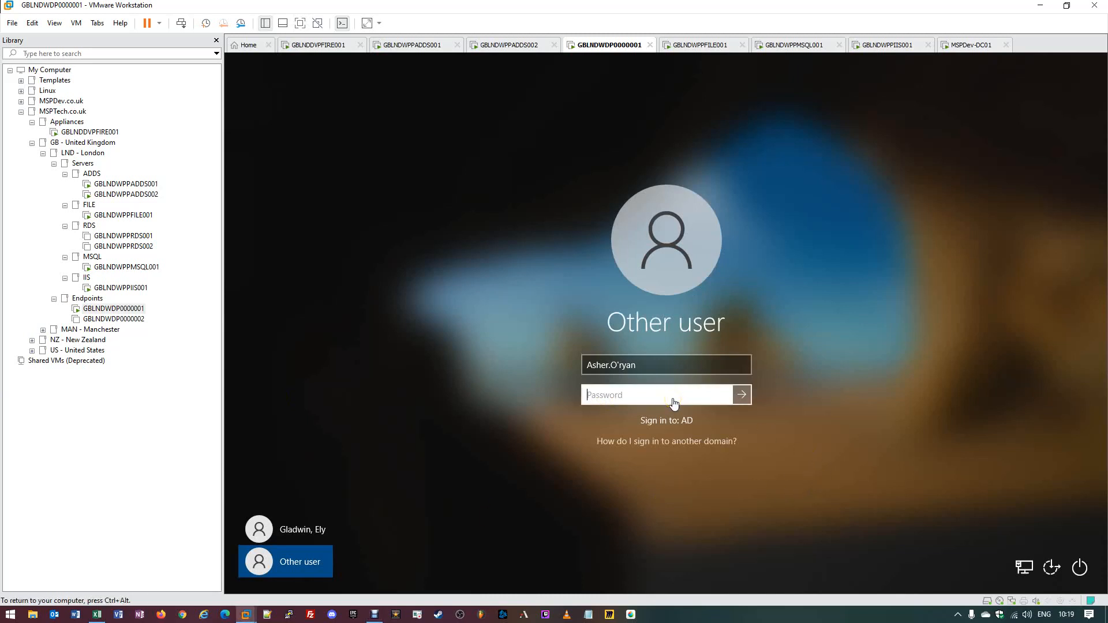
type("Password")
key("Return")
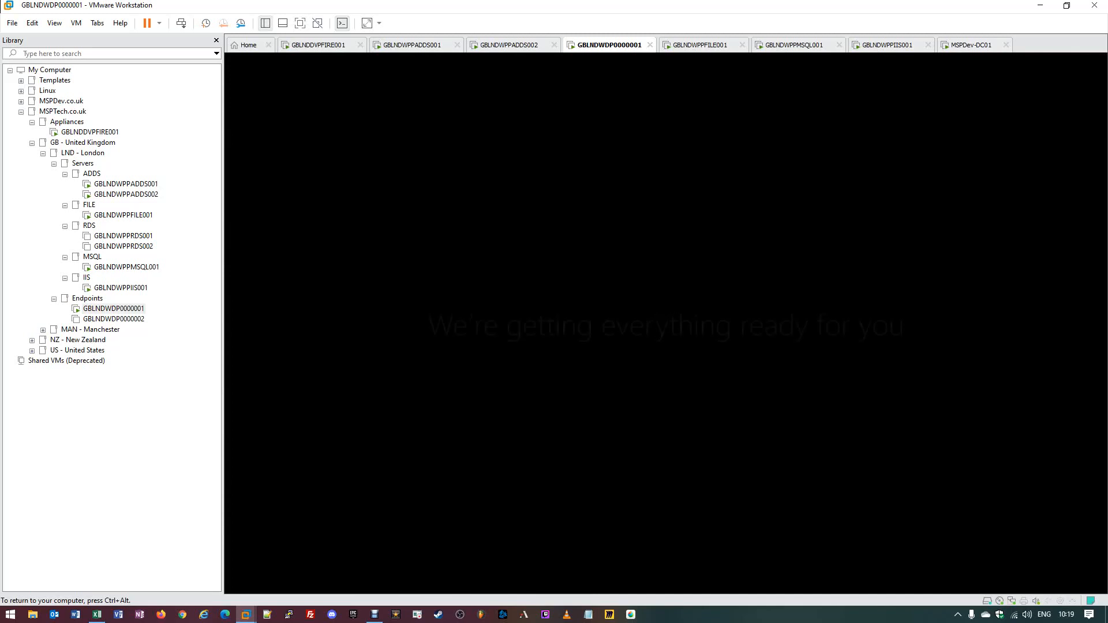
key("ctrl+alt")
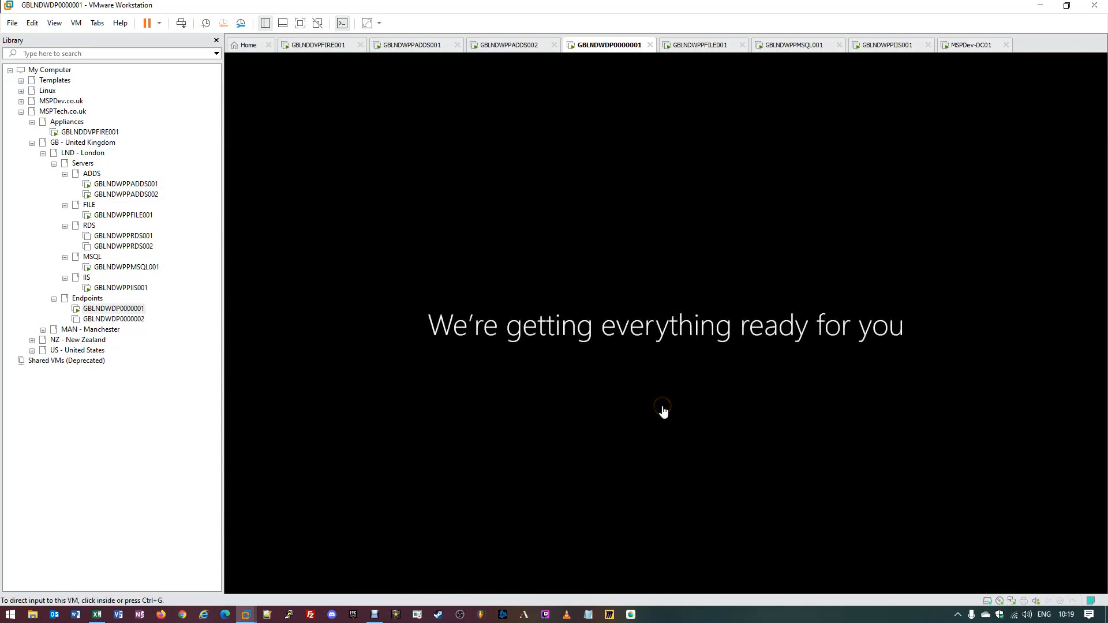
- Back on GBLNDWPPADDS001, start renaming the first London user, then cancel with Esc, keeping its name
left_click(127, 185)
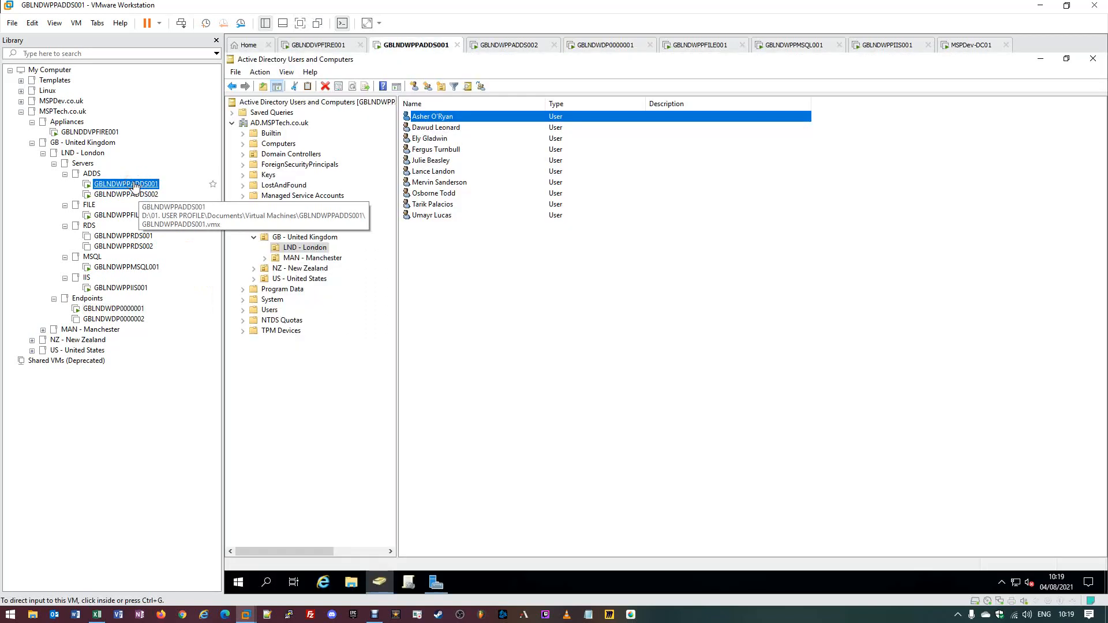
left_click(419, 122)
right_click(418, 120)
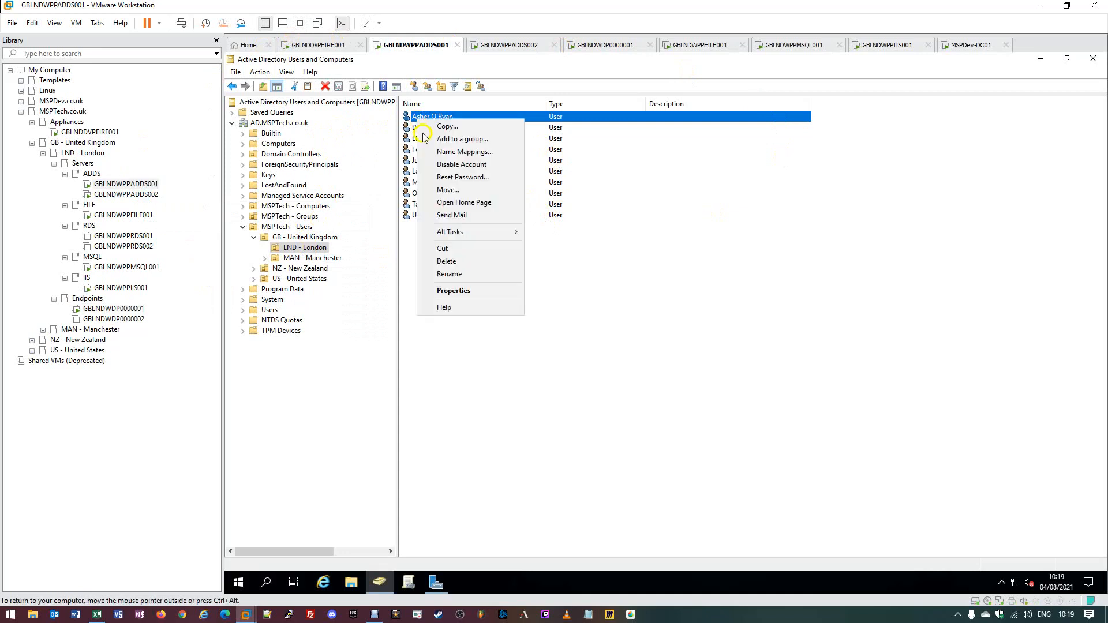
left_click(582, 115)
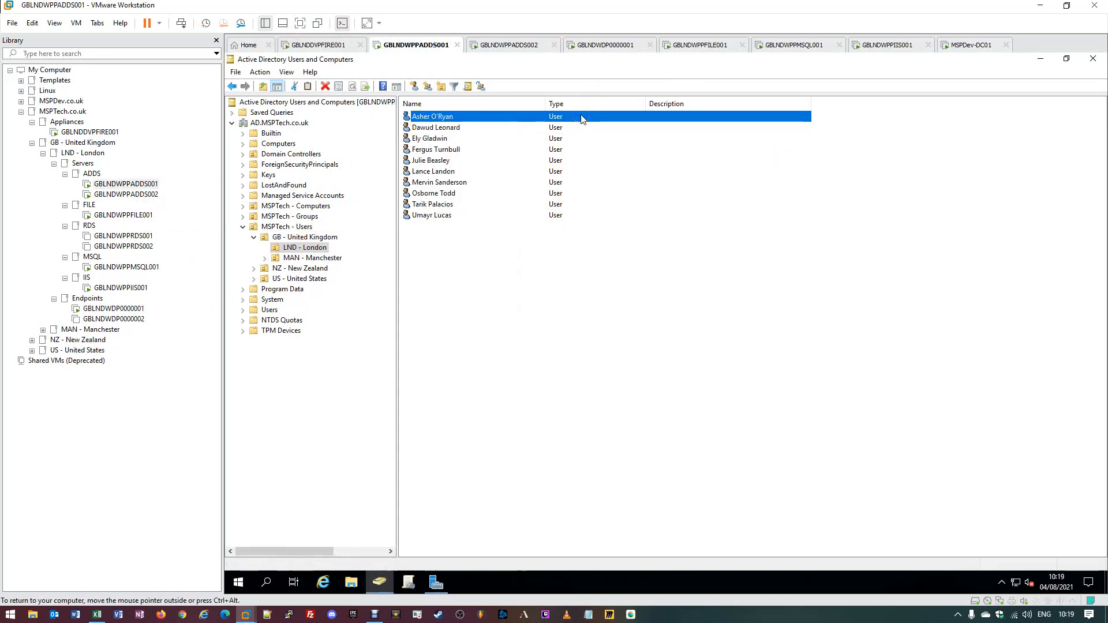
left_click(578, 115)
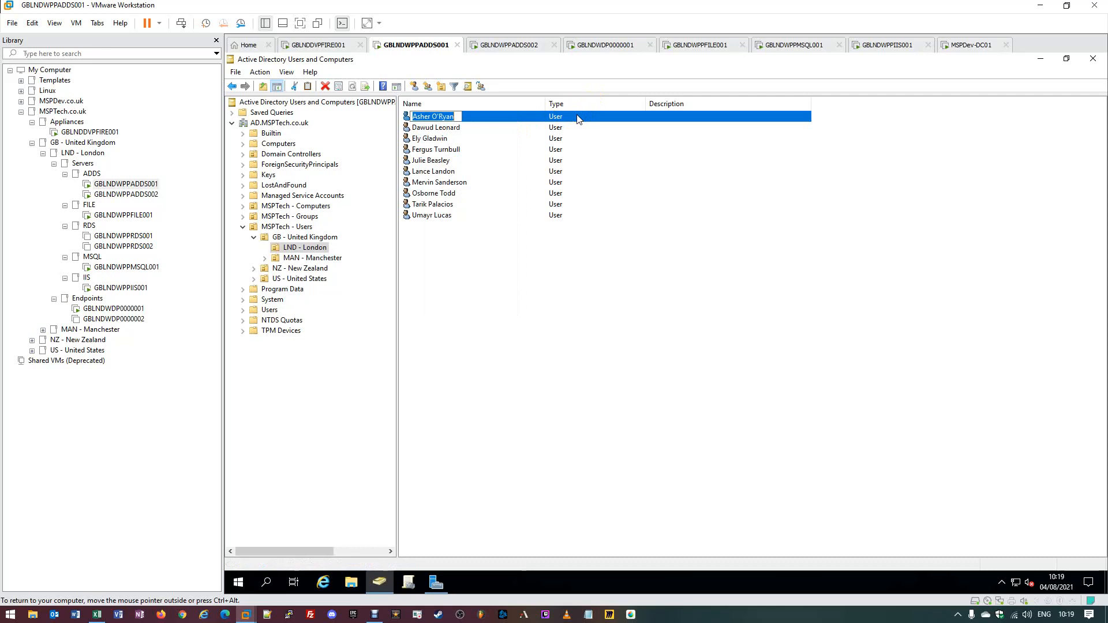
key("Escape")
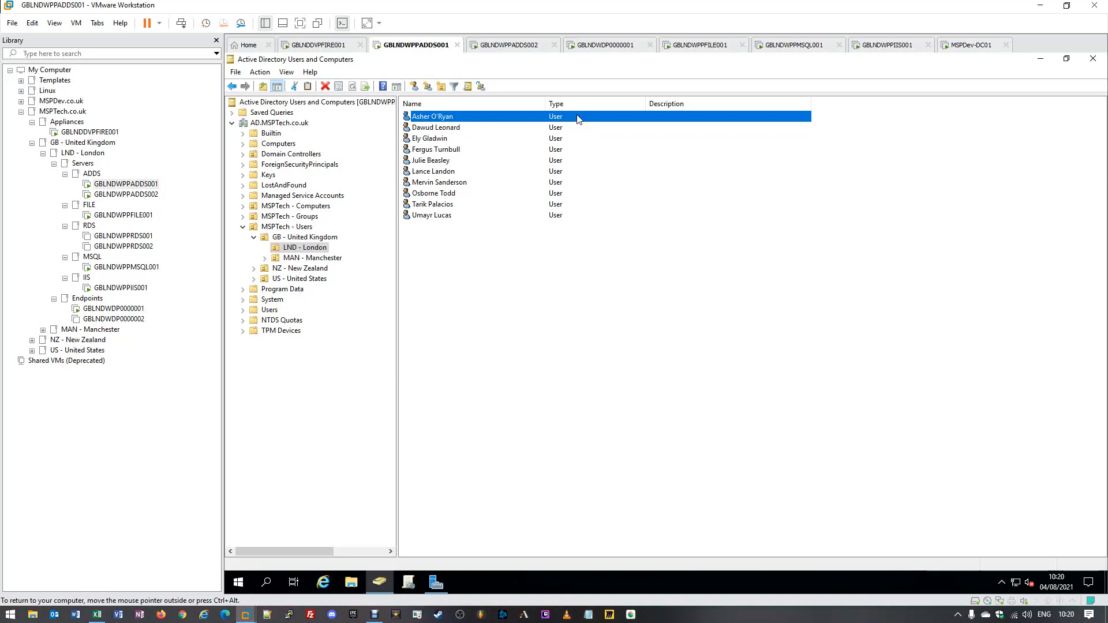
left_click(420, 118)
- Sign out of GBLNDWDP0000001 through Start's Shut down or sign out > Sign out, then return to GBLNDWPPADDS001
left_click(115, 309)
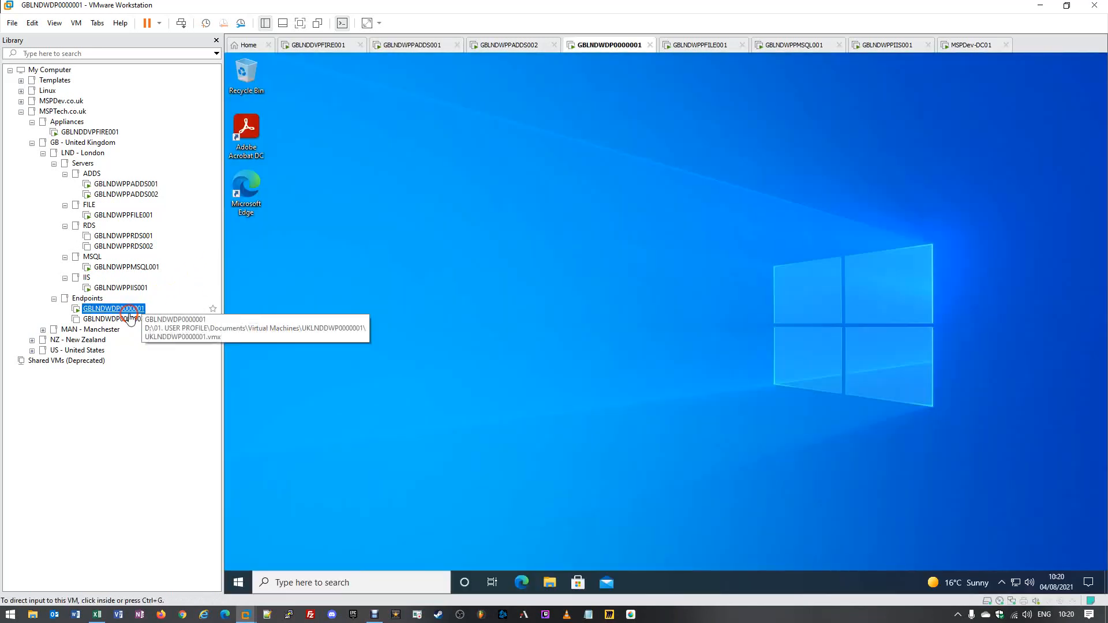
left_click(238, 586)
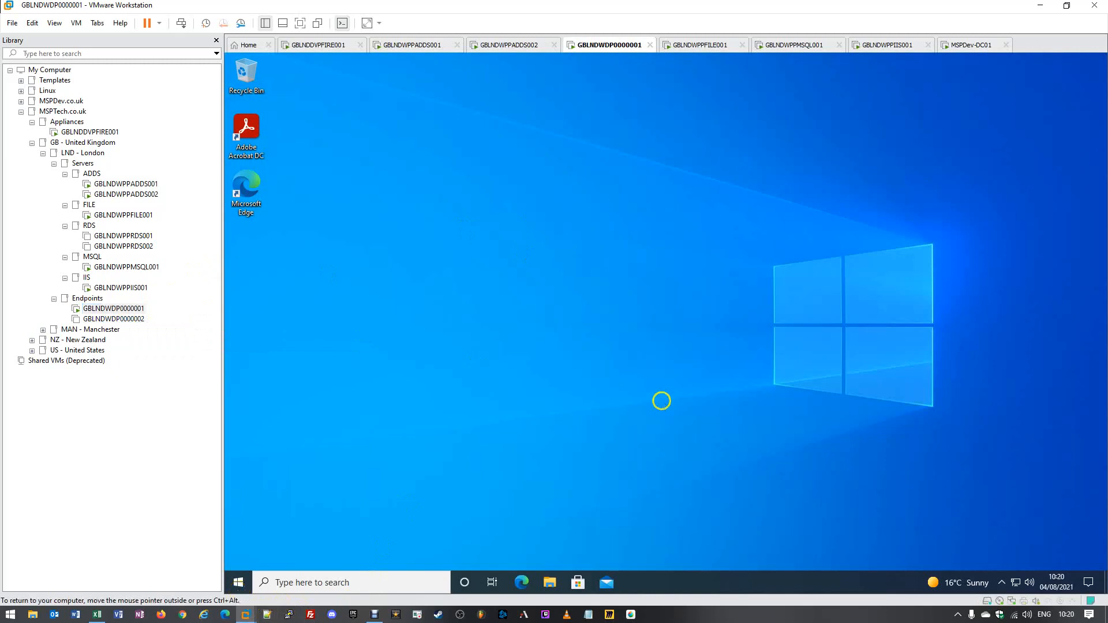
right_click(237, 583)
mouse_move(263, 546)
left_click(426, 491)
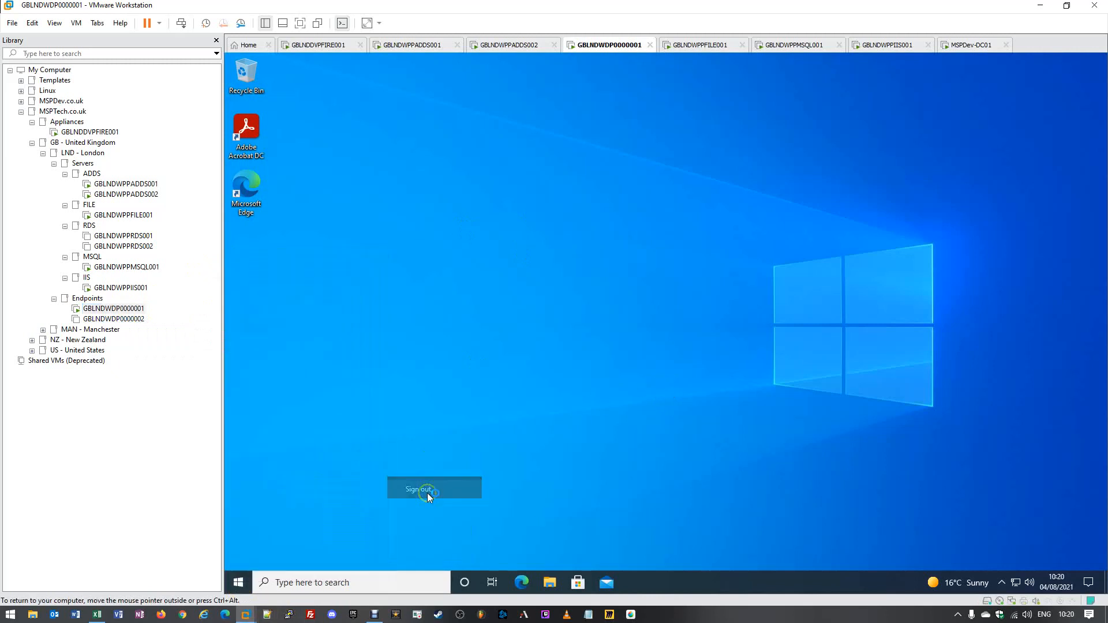
left_click(130, 184)
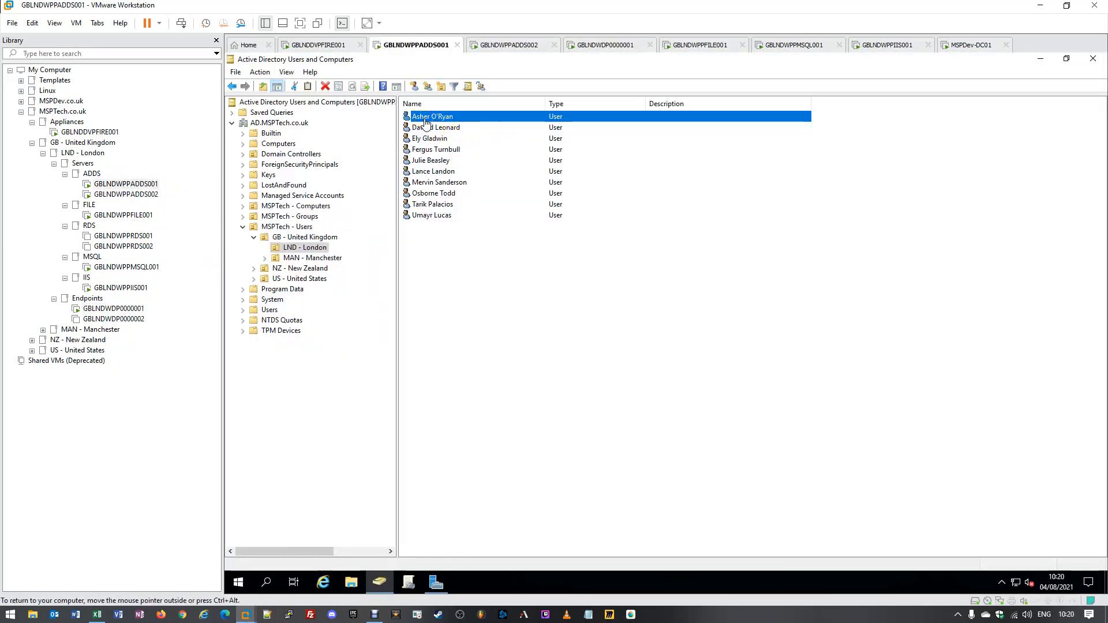
- Delete the first London user account, confirming Yes, so nine accounts remain
right_click(424, 118)
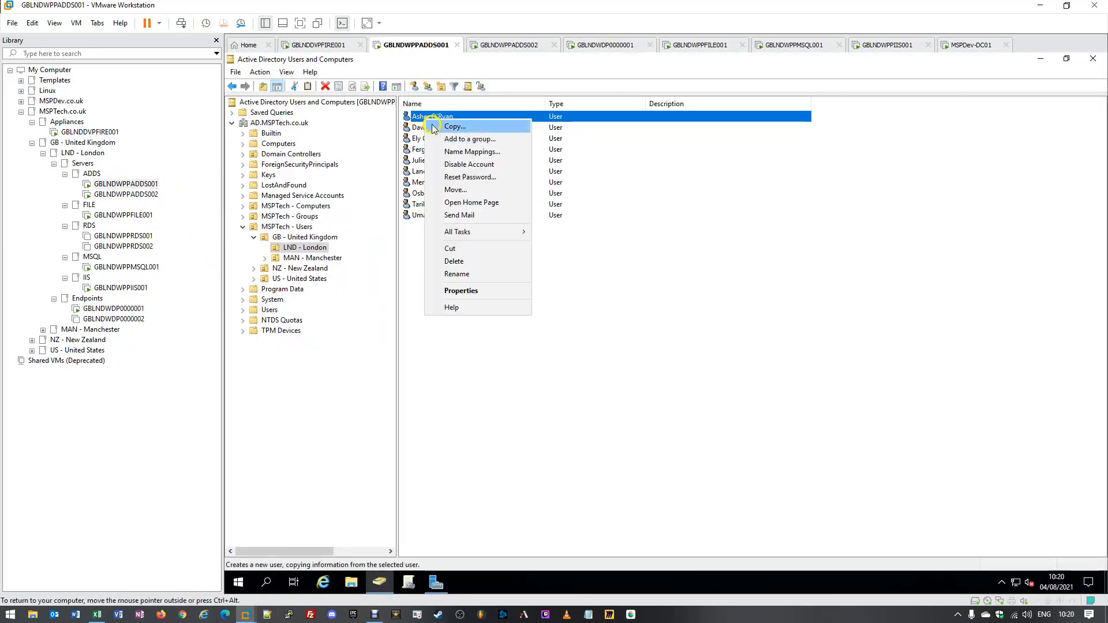
left_click(462, 263)
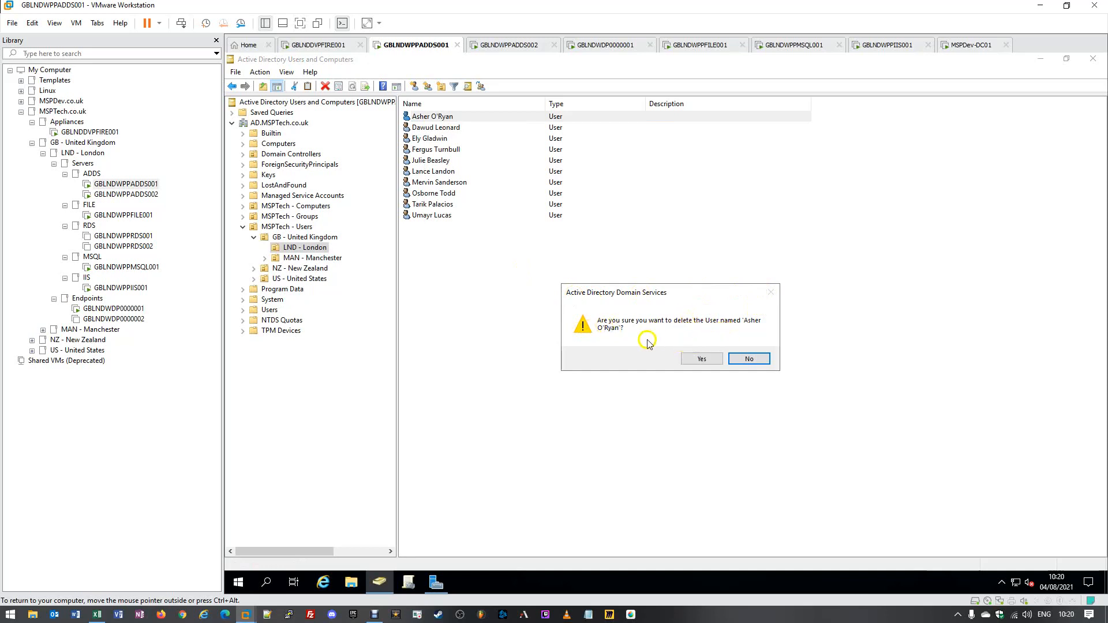
left_click(704, 359)
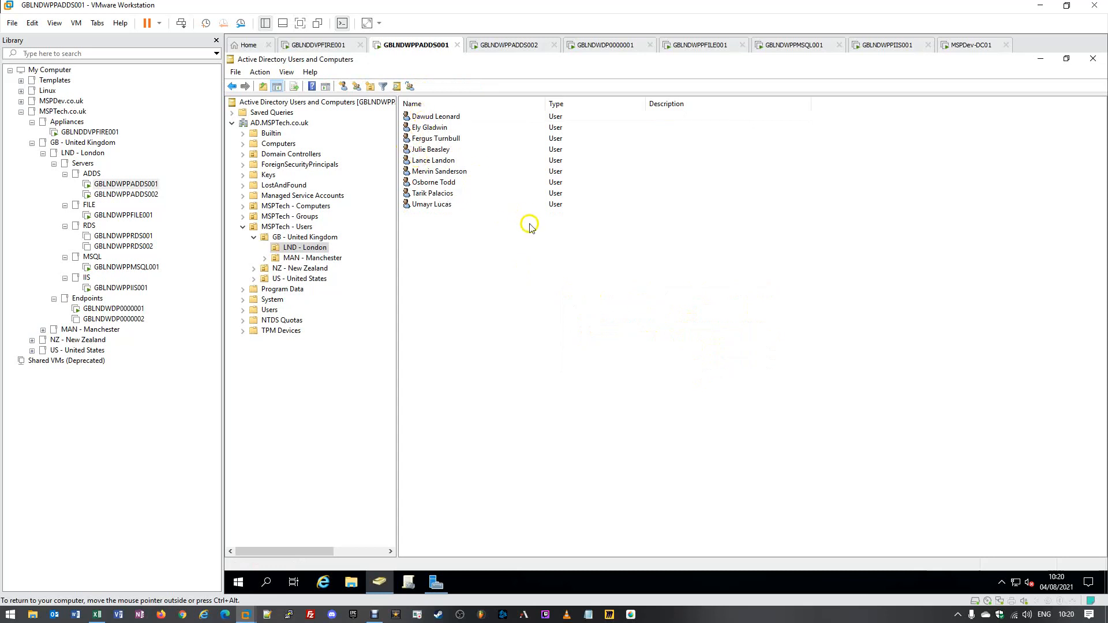
left_click(550, 213)
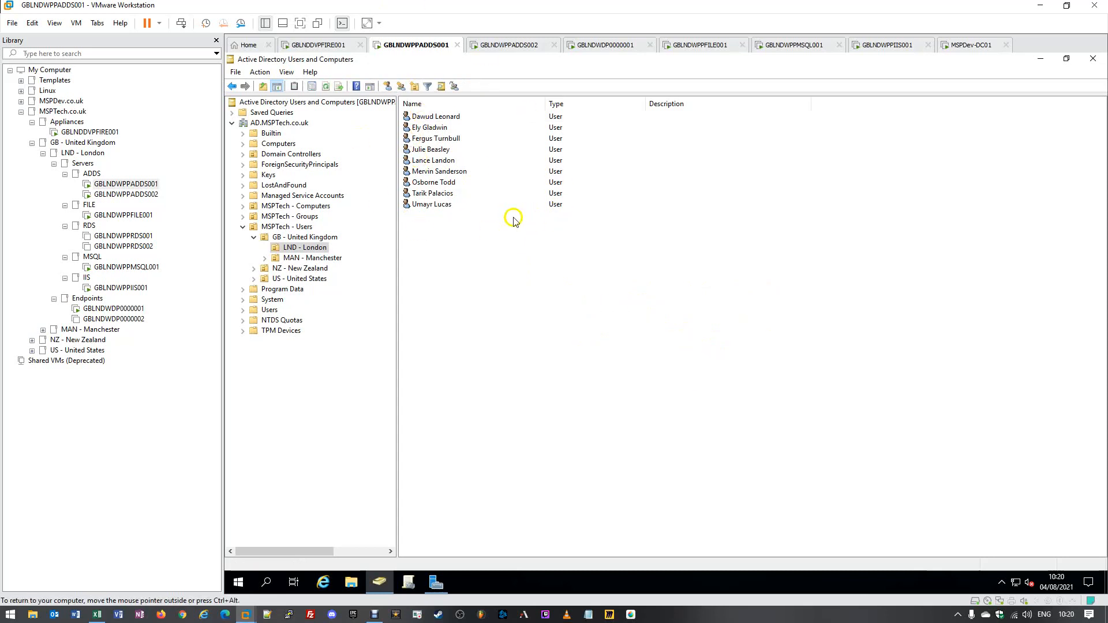
left_click(514, 211)
- Attempt a sign-in on the Windows 10 client, dismiss the incorrect-password message, and return to GBLNDWPPADDS001
left_click(502, 236)
left_click(122, 310)
left_click(822, 315)
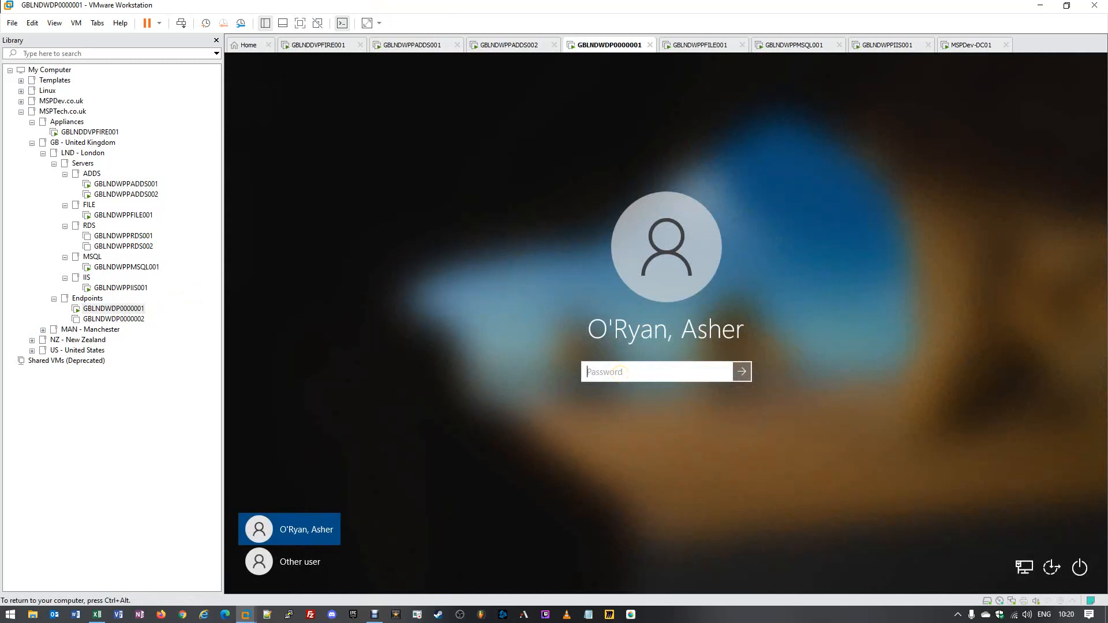
type("Pabc")
key("Return")
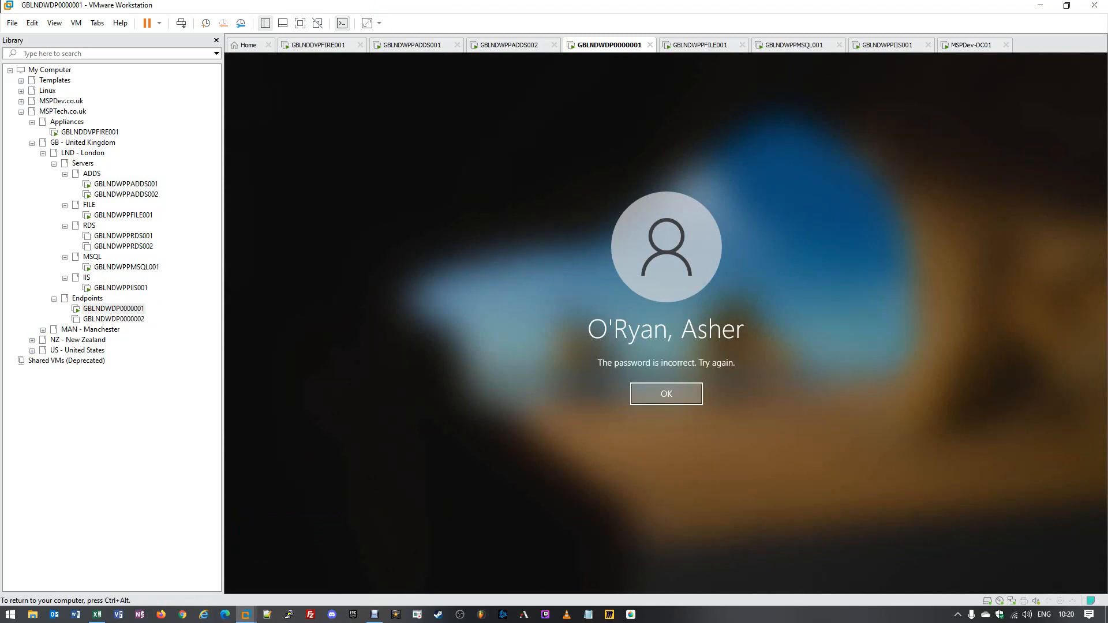
left_click(650, 402)
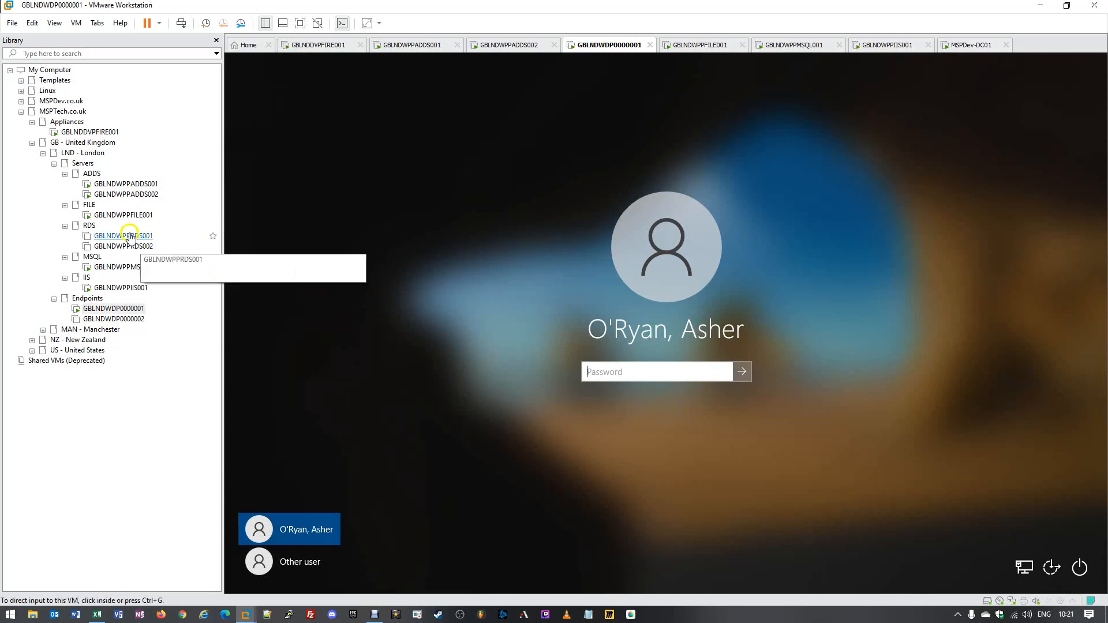
left_click(116, 187)
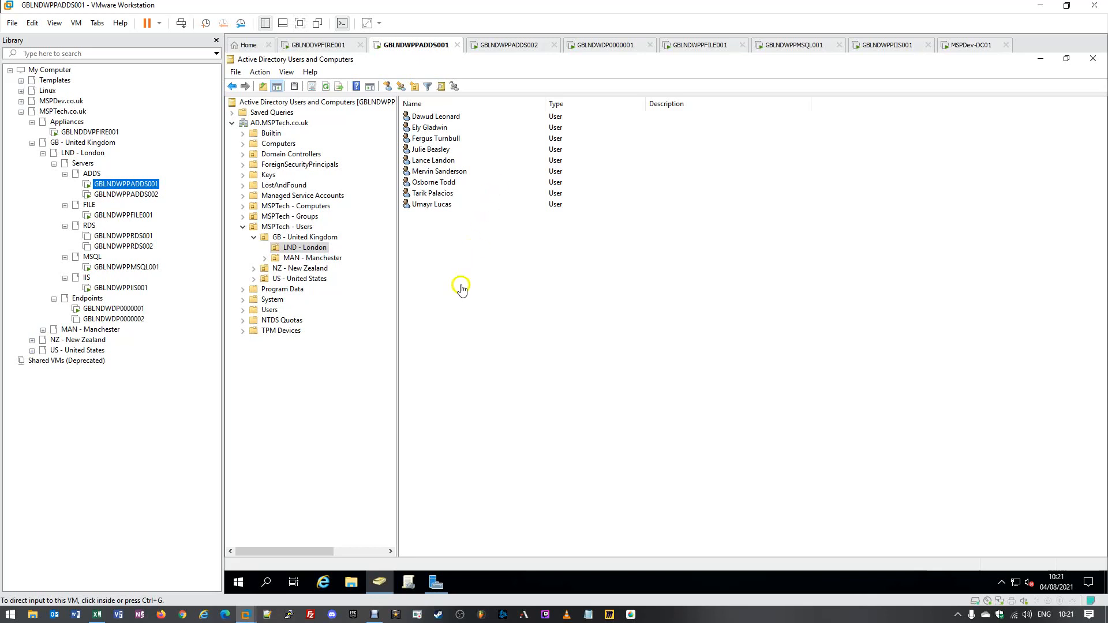
- Launch Active Directory Administrative Center from Start > Windows Administrative Tools
left_click(234, 587)
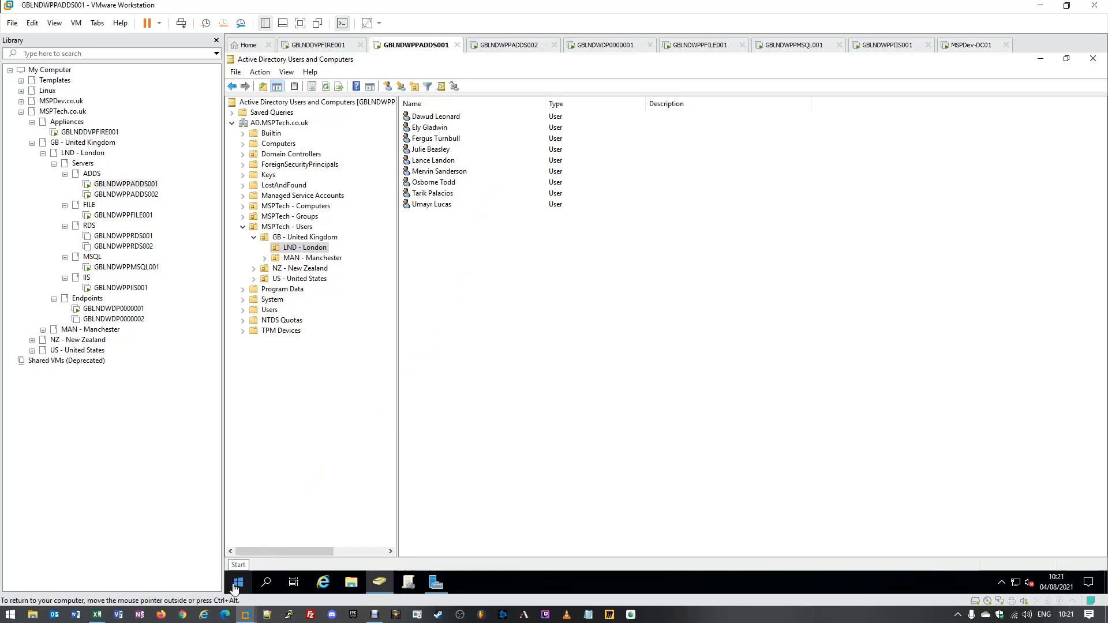
left_click(237, 583)
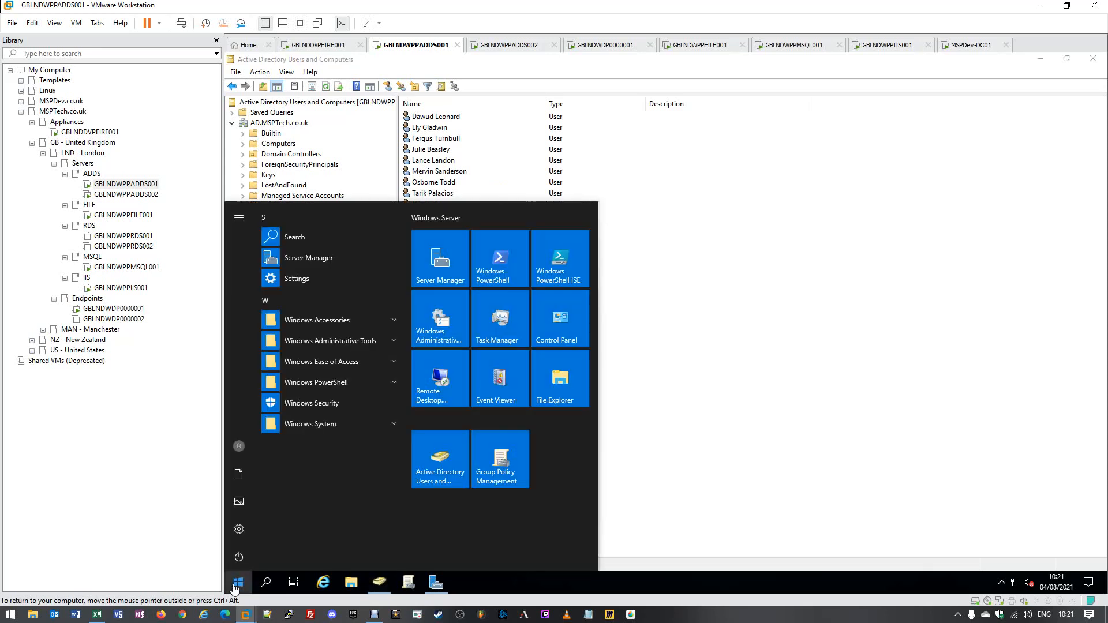
left_click(335, 341)
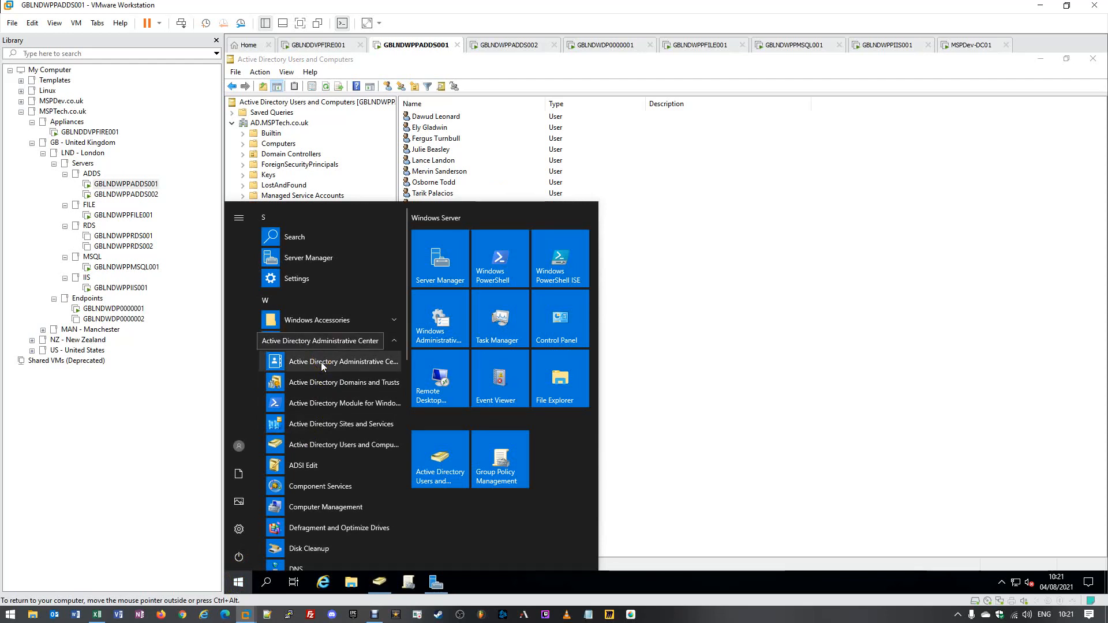
left_click(321, 362)
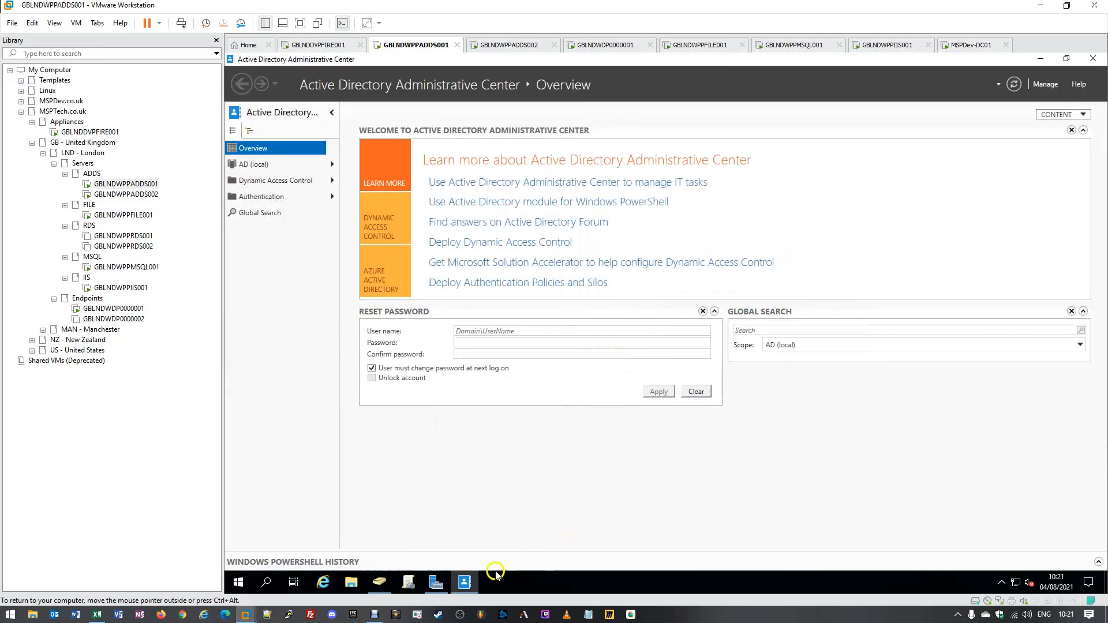
right_click(462, 583)
- List the AD (local) domain's containers in Active Directory Administrative Center
left_click(444, 540)
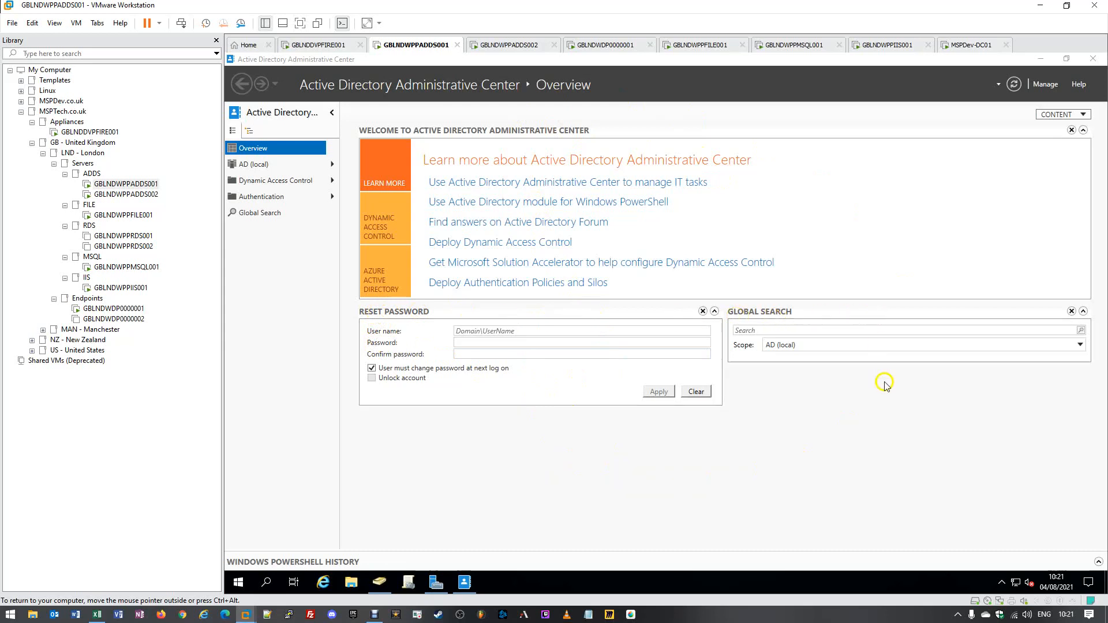
left_click(251, 166)
left_click(368, 181)
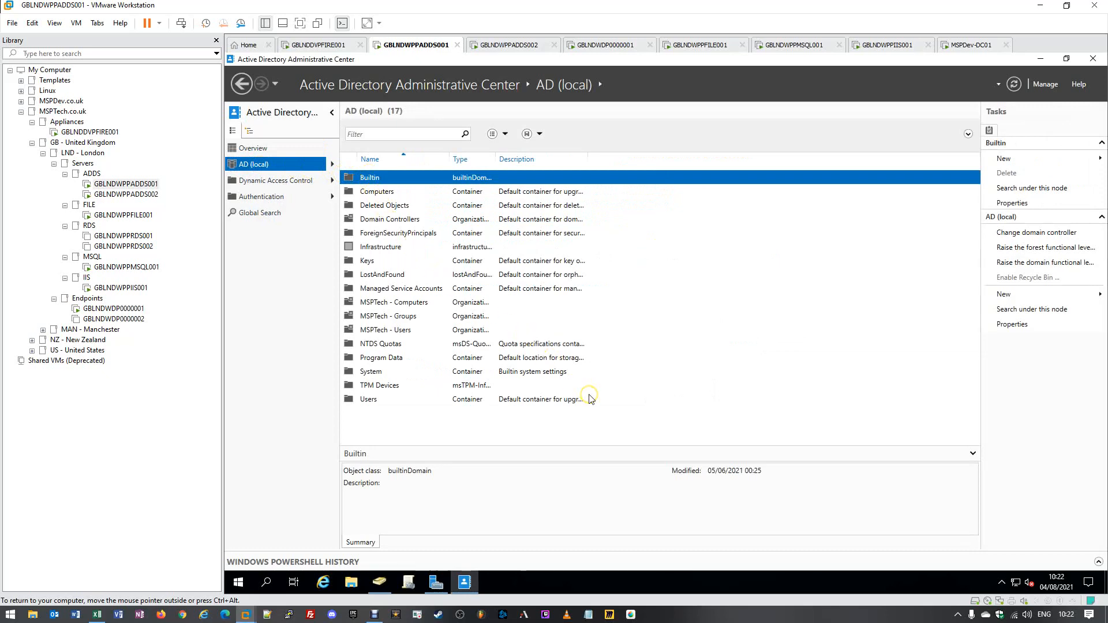
- Shrink Users and Computers into a smaller window beside it, then select Deleted Objects
left_click(379, 582)
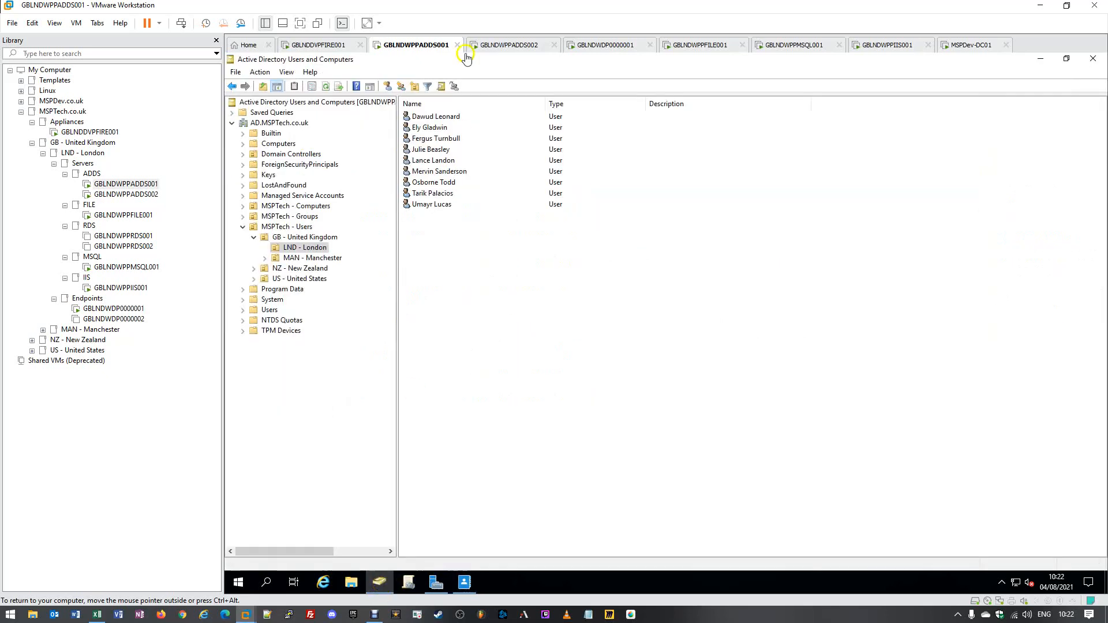
double_click(488, 60)
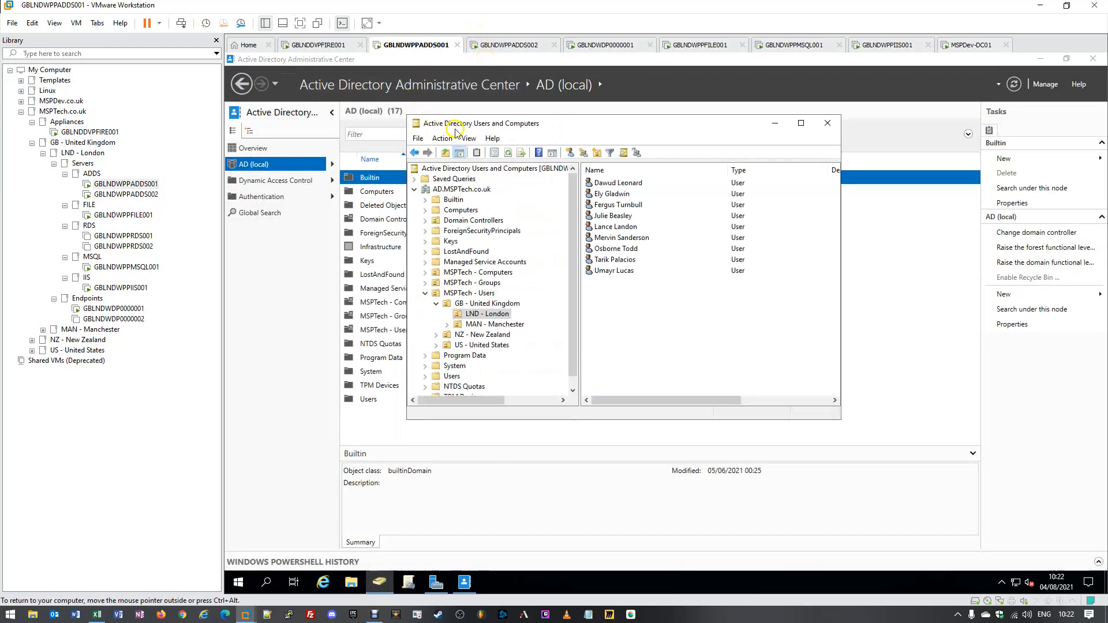
left_click_drag(456, 131, 655, 149)
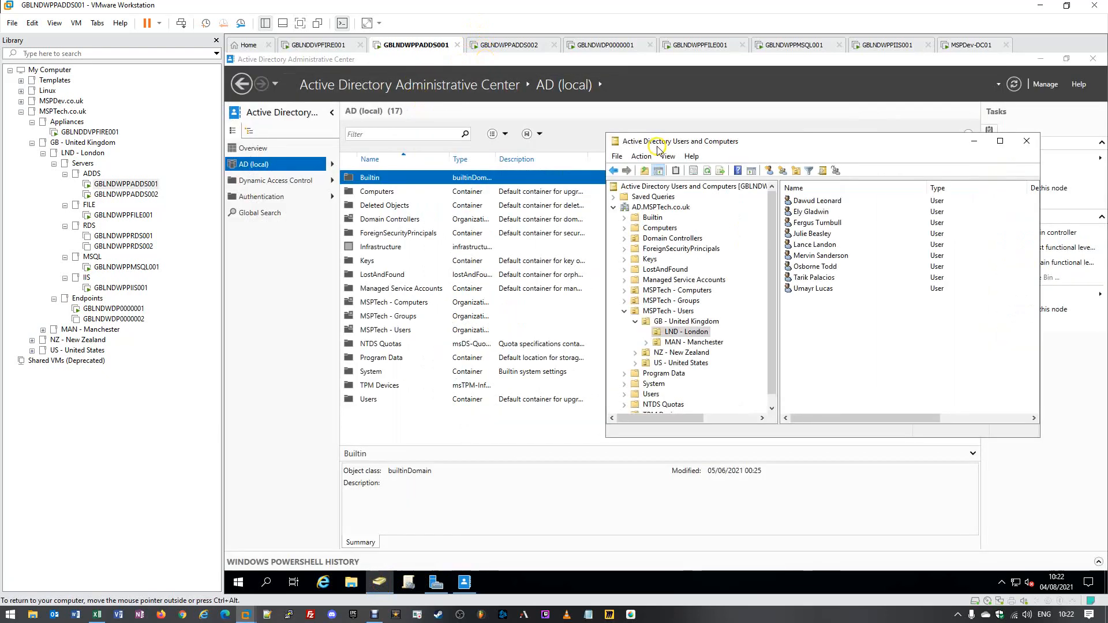
left_click(649, 197)
left_click(661, 207)
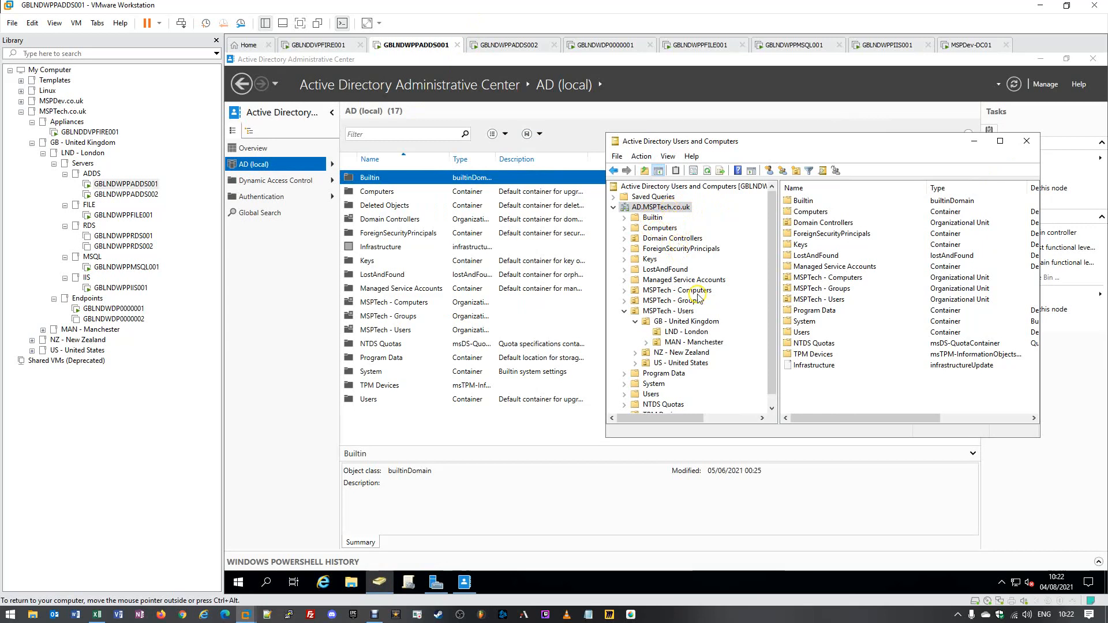
left_click(394, 179)
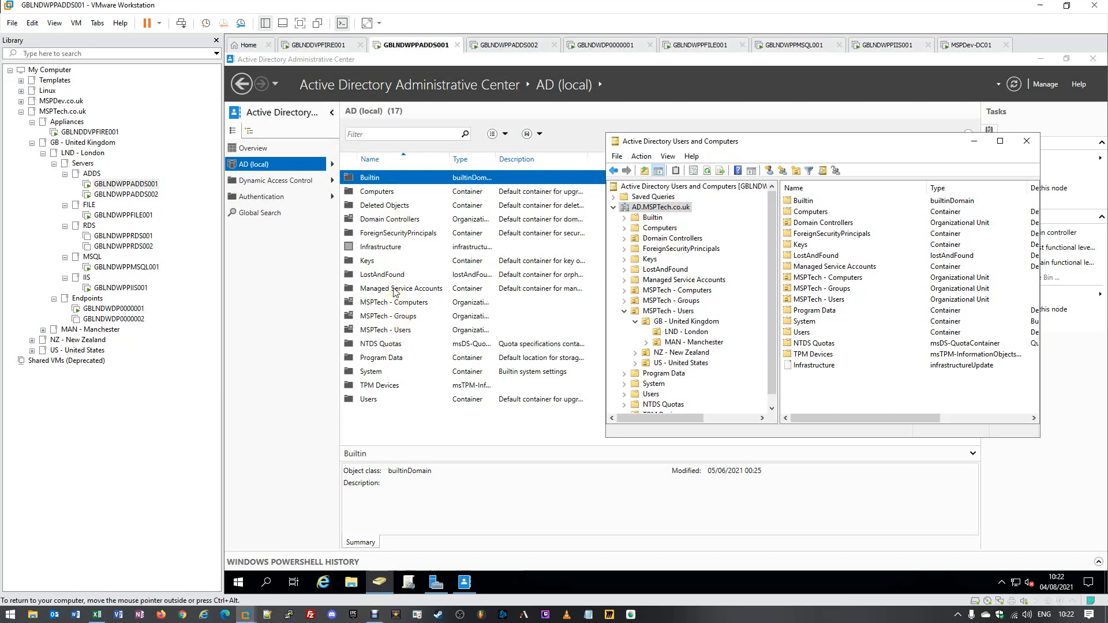
left_click(397, 207)
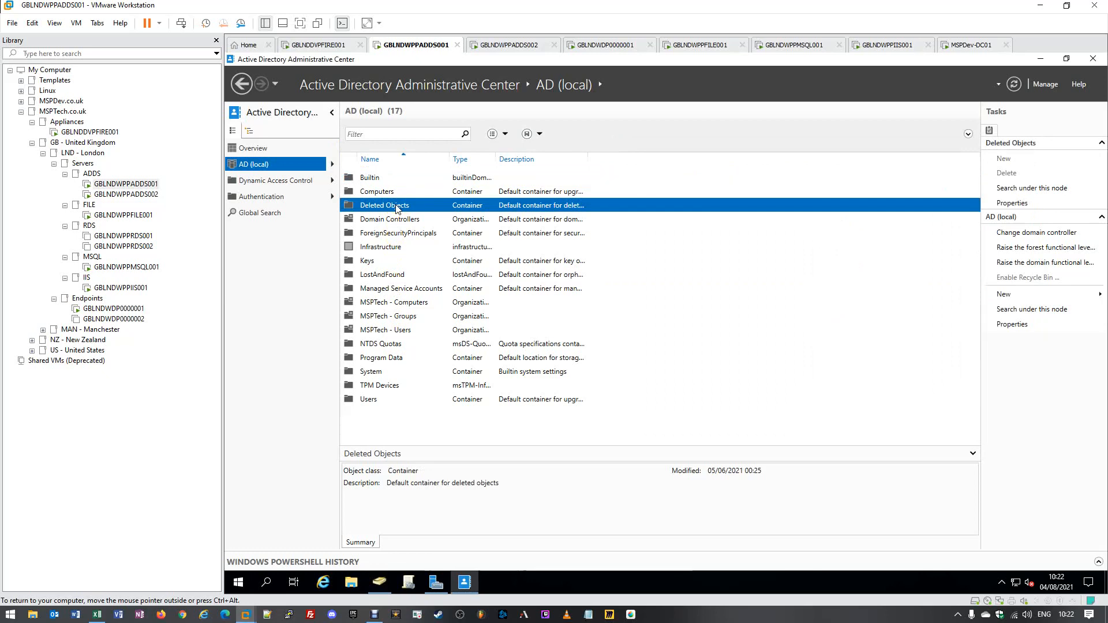
- Open Deleted Objects, widen Last known parent and When Deleted, and select the 8/4/2021 user
double_click(397, 207)
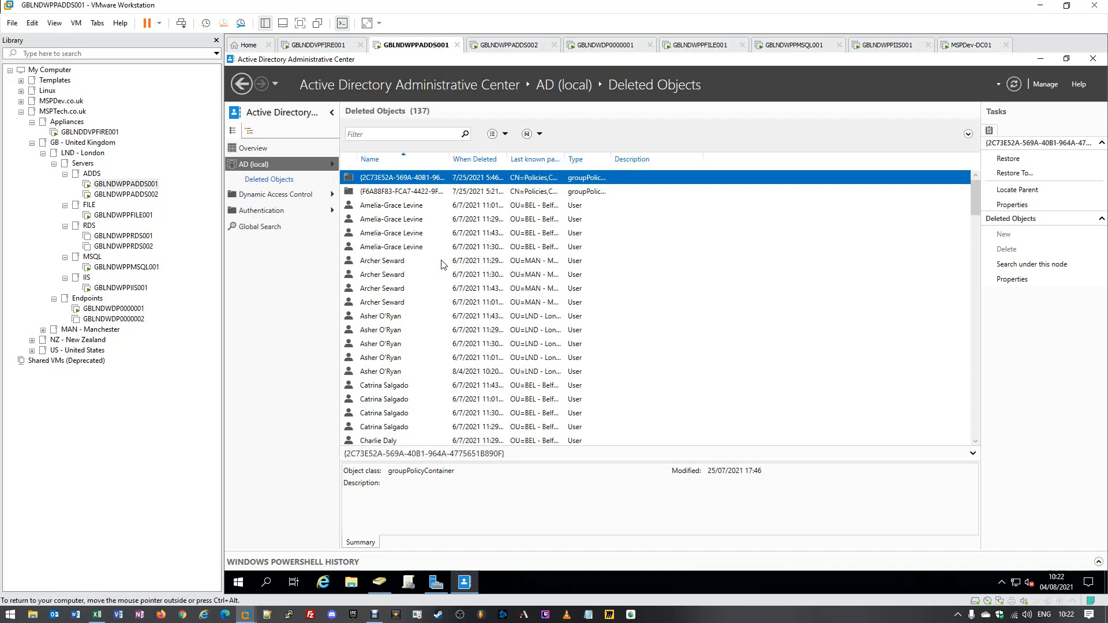
left_click_drag(565, 159, 701, 154)
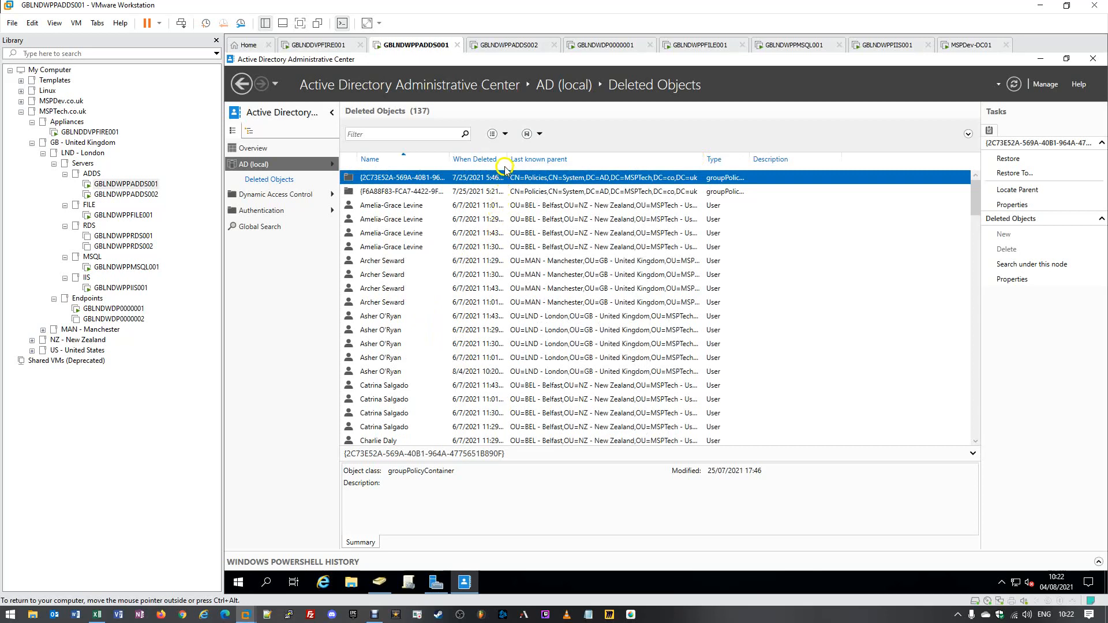
left_click_drag(507, 163, 563, 164)
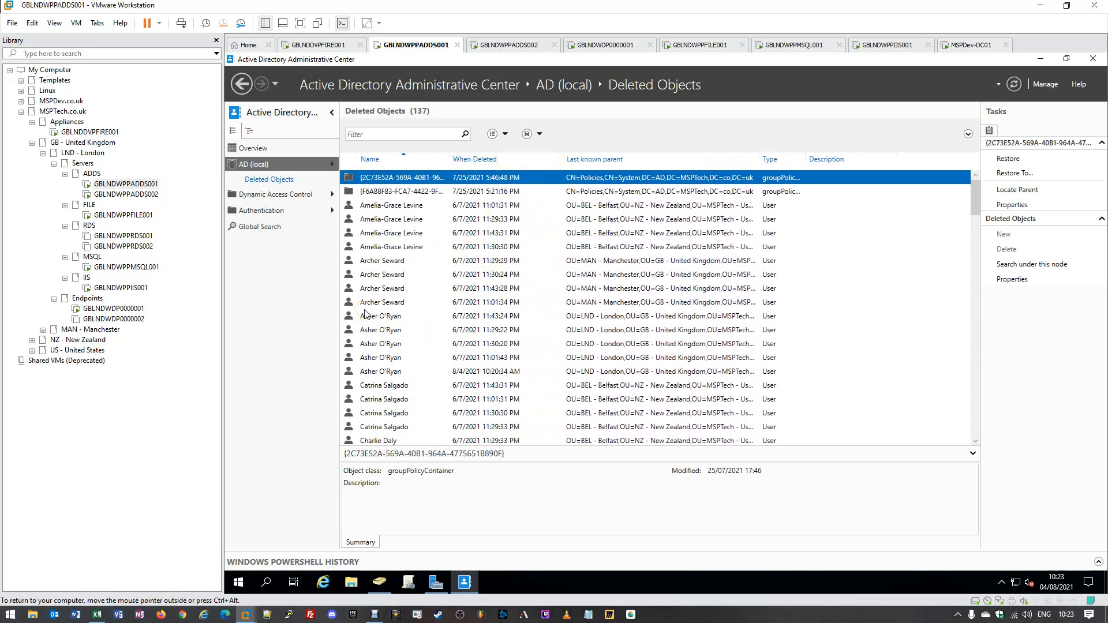
mouse_move(1047, 590)
left_click(394, 374)
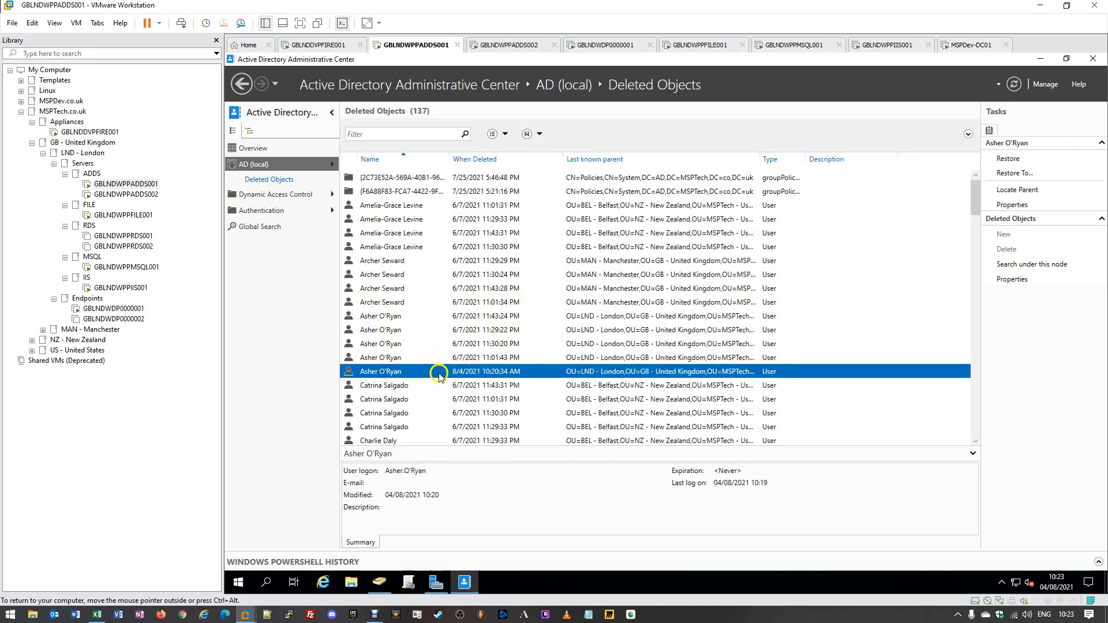
- Review the 8/4/2021 deleted user's properties, then restore it to its original OU
right_click(378, 377)
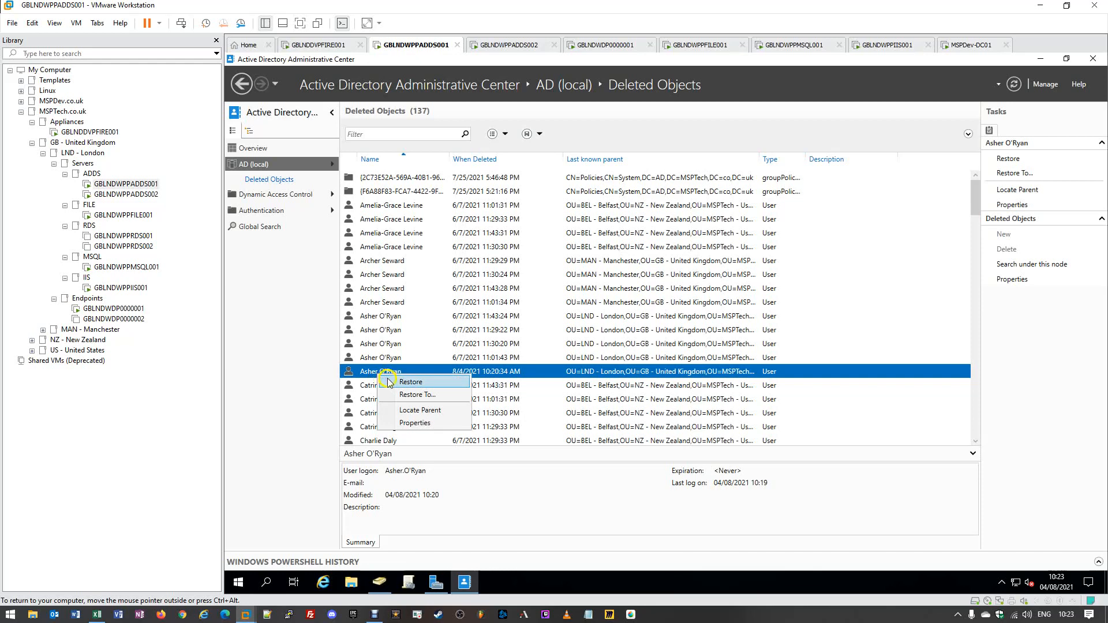
left_click(409, 424)
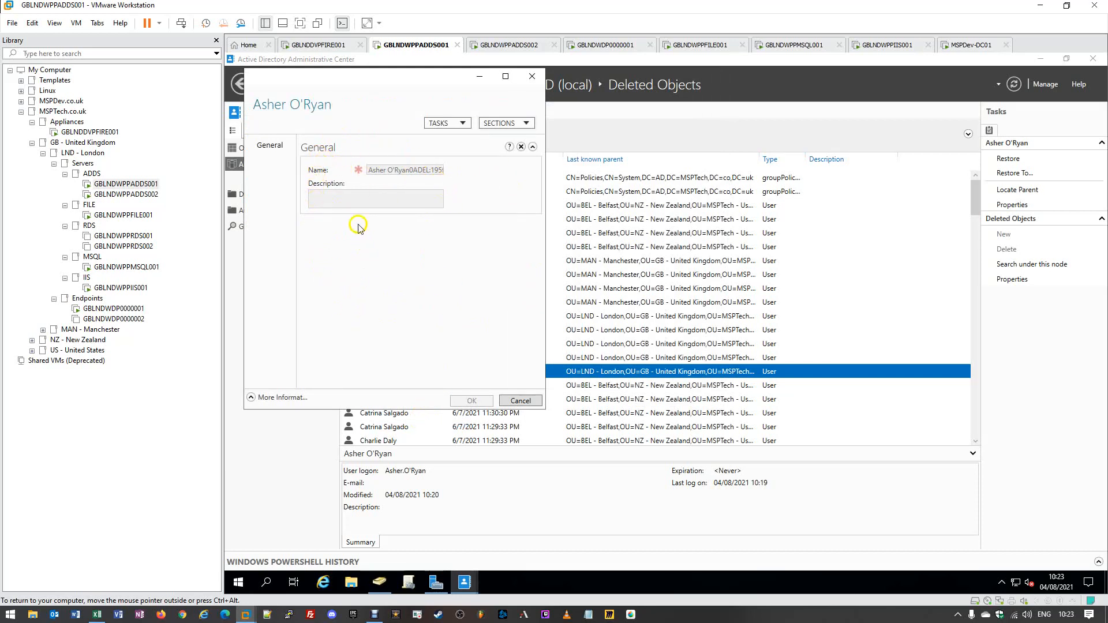
left_click(530, 77)
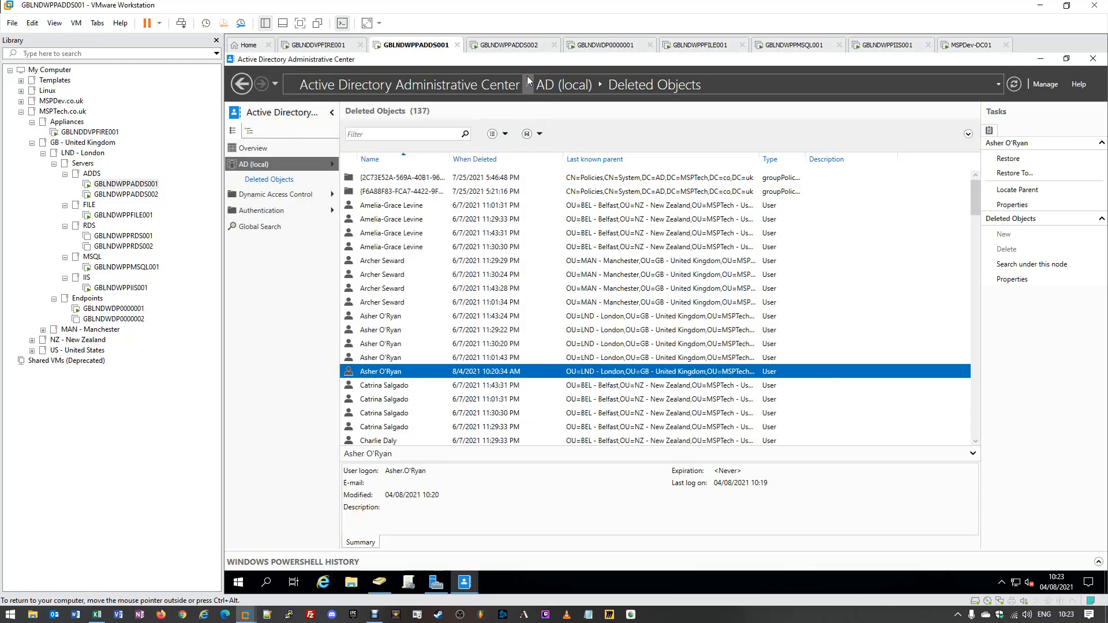
right_click(363, 374)
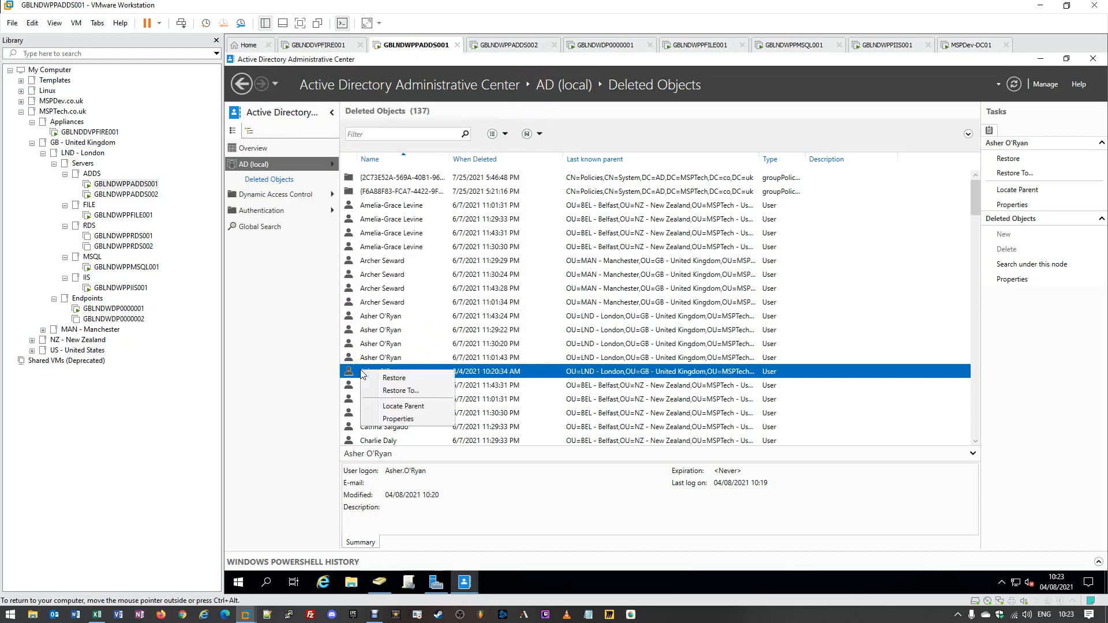
left_click(422, 380)
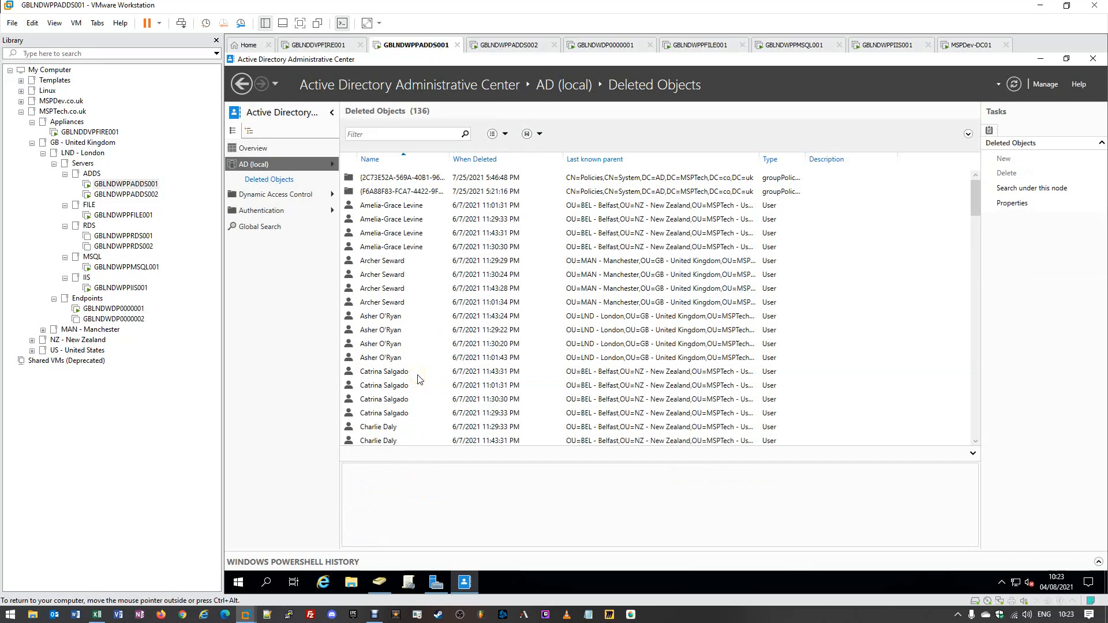
left_click(381, 582)
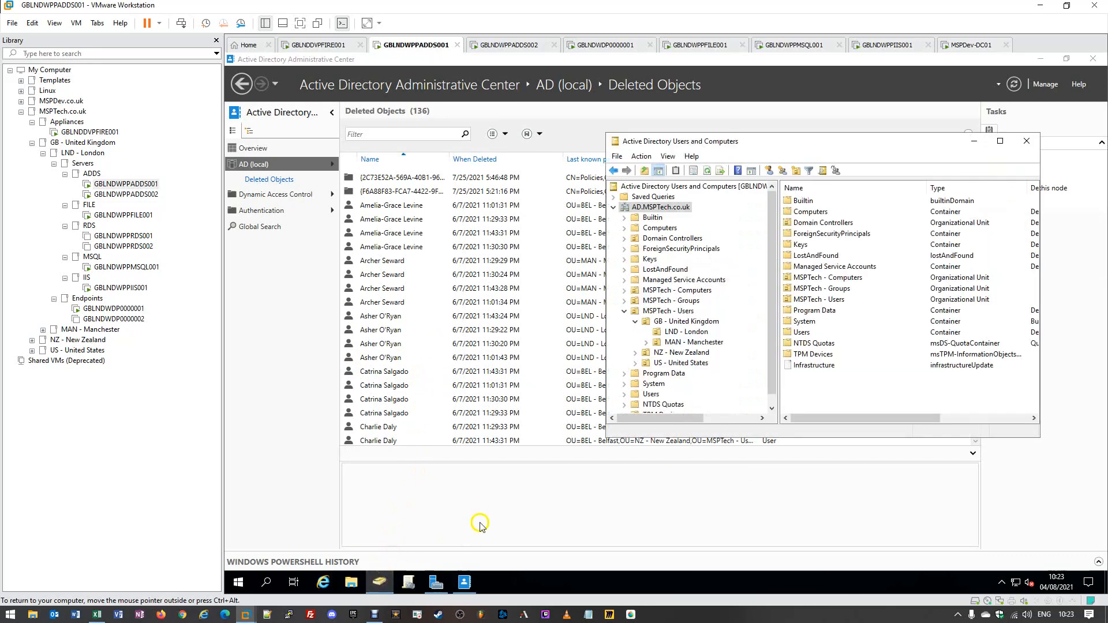
- Refresh LND - London in Users and Computers and select the restored user
left_click(682, 333)
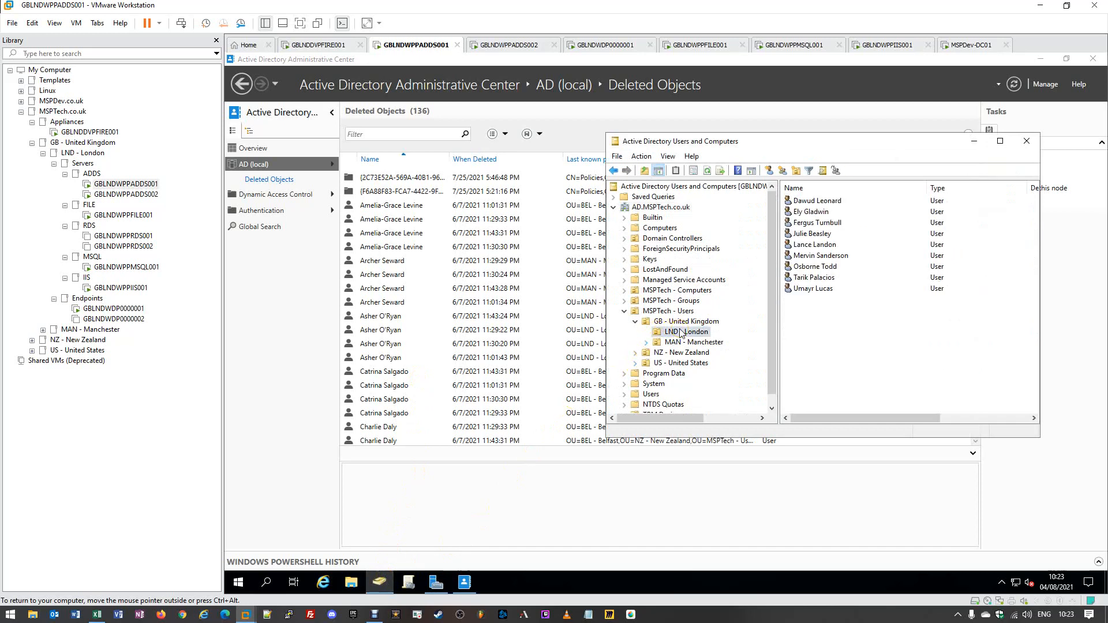
left_click(707, 171)
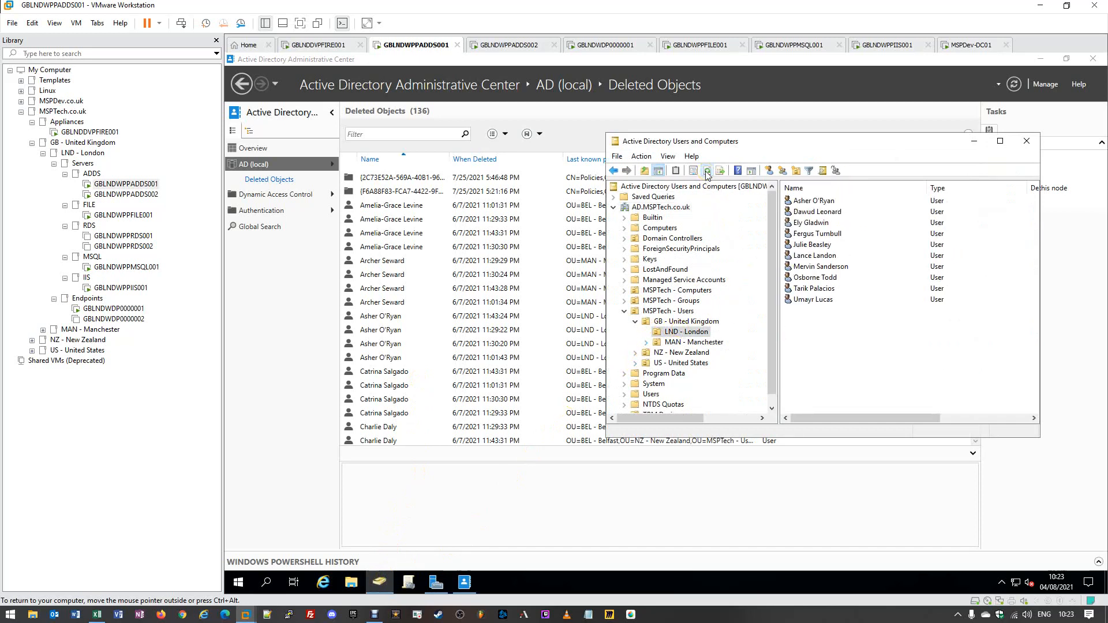
left_click(816, 202)
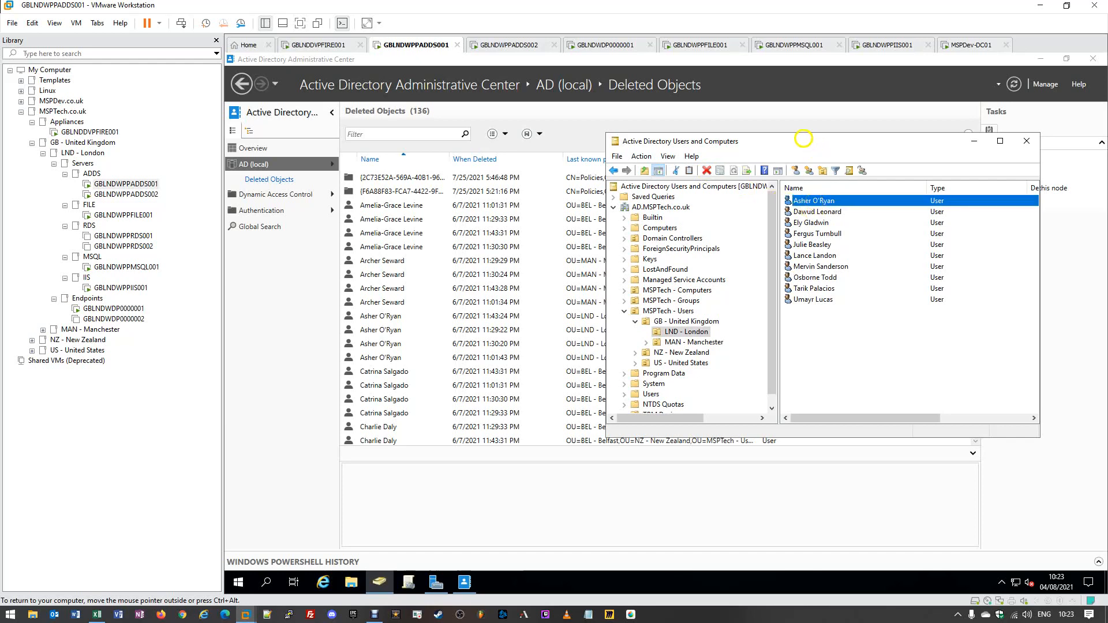
left_click_drag(664, 149, 515, 157)
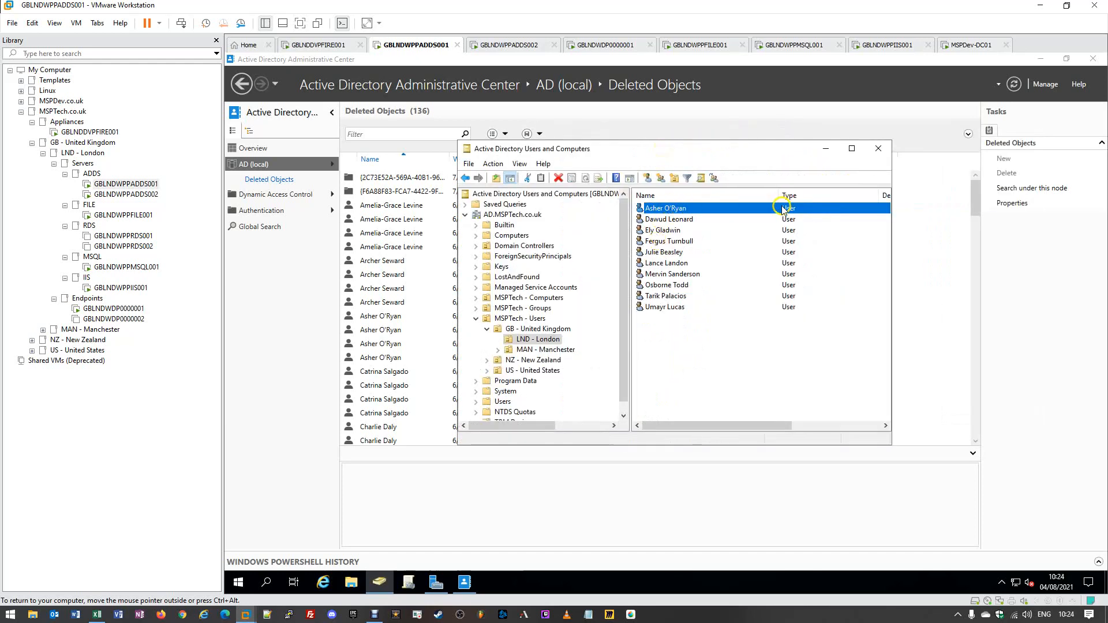
- Sign in to the GBLNDWDP0000001 client with the restored user's password
left_click(114, 308)
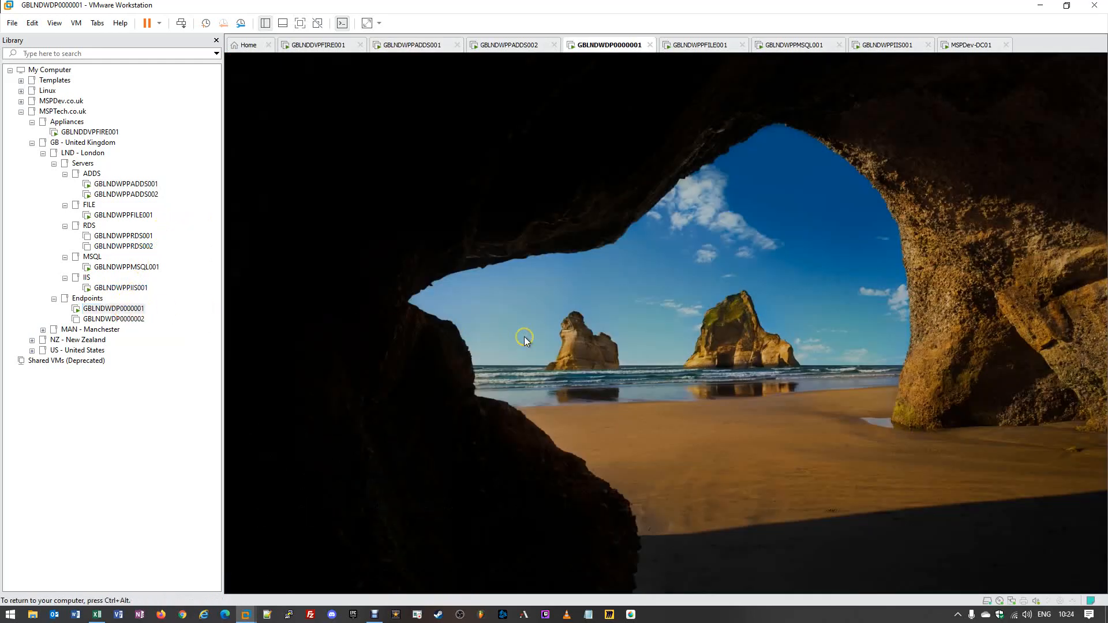
left_click(524, 337)
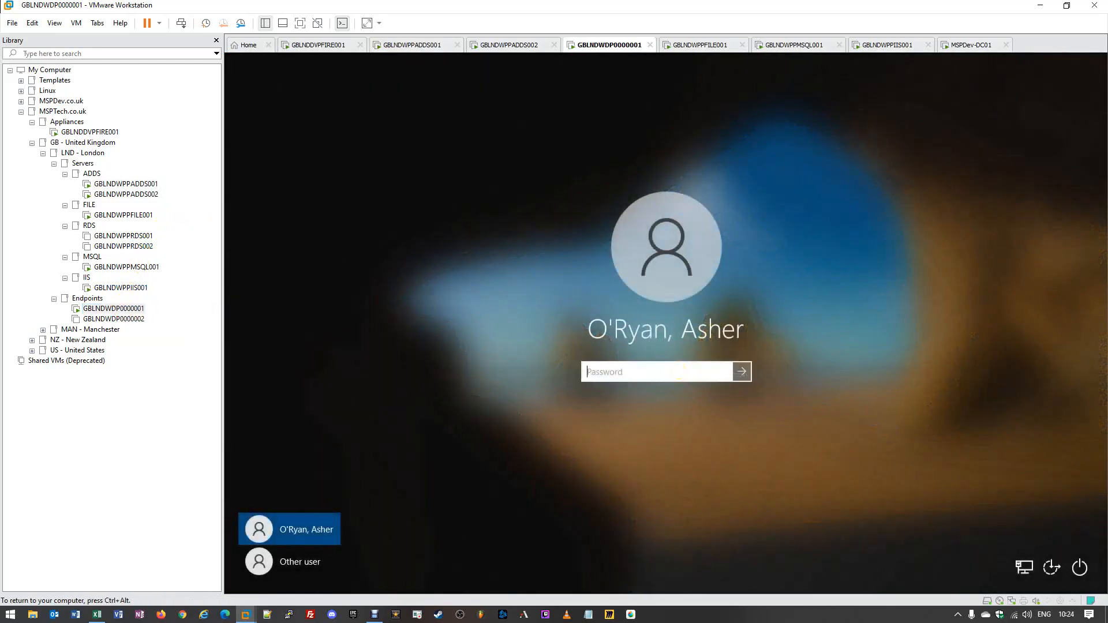
type("**************")
key("Return")
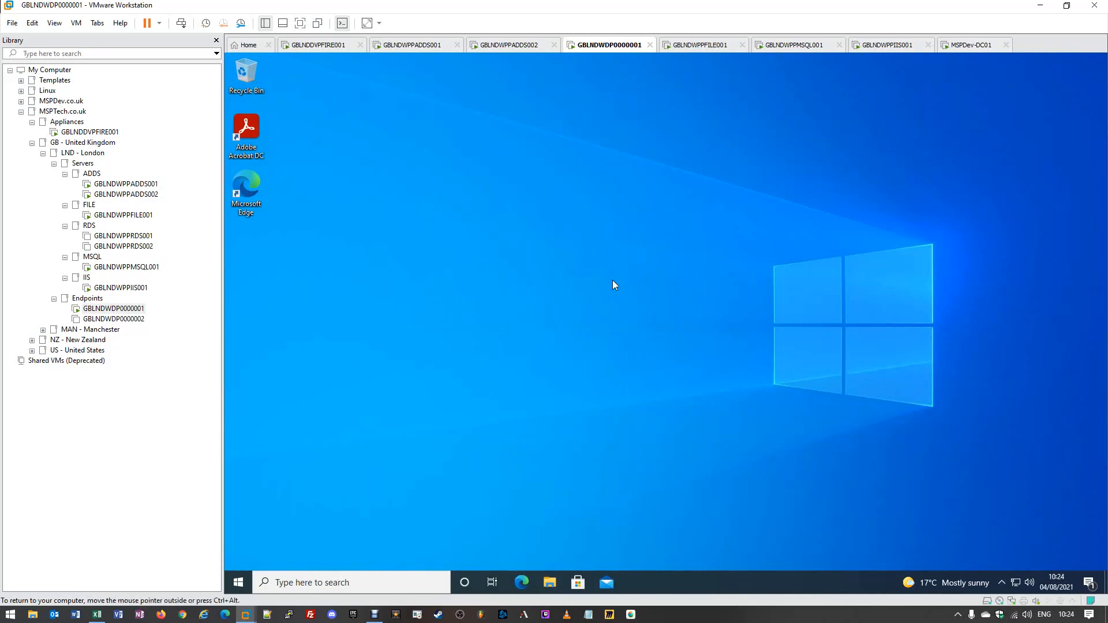
- On GBLNDWPPADDS001, check the first London user's memberships: Domain Users and GG-Engineering
left_click(135, 184)
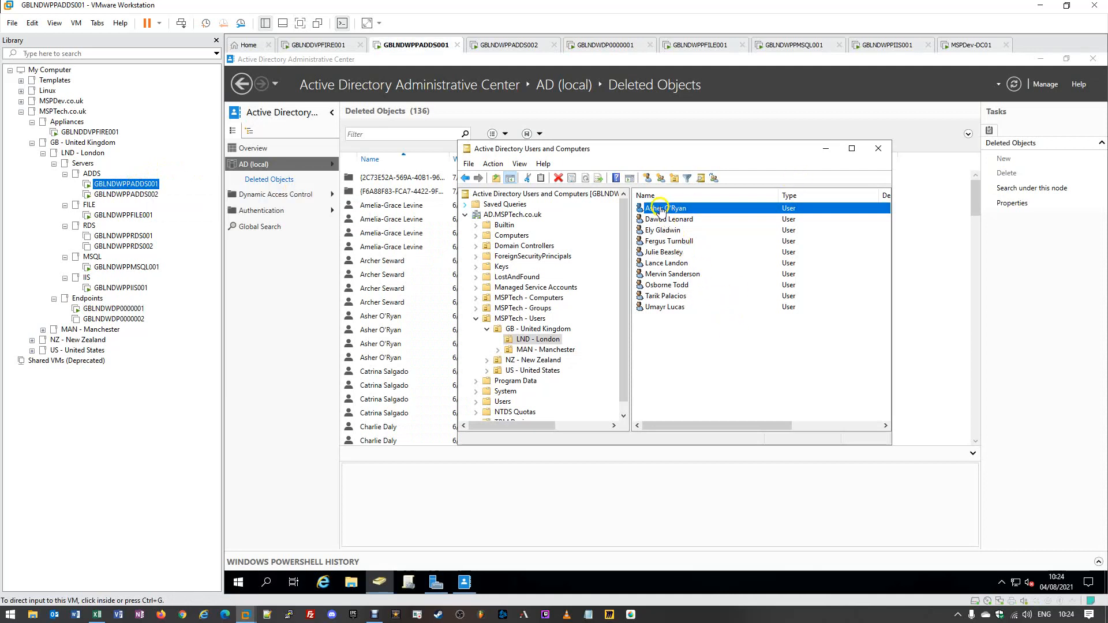
left_click(696, 210)
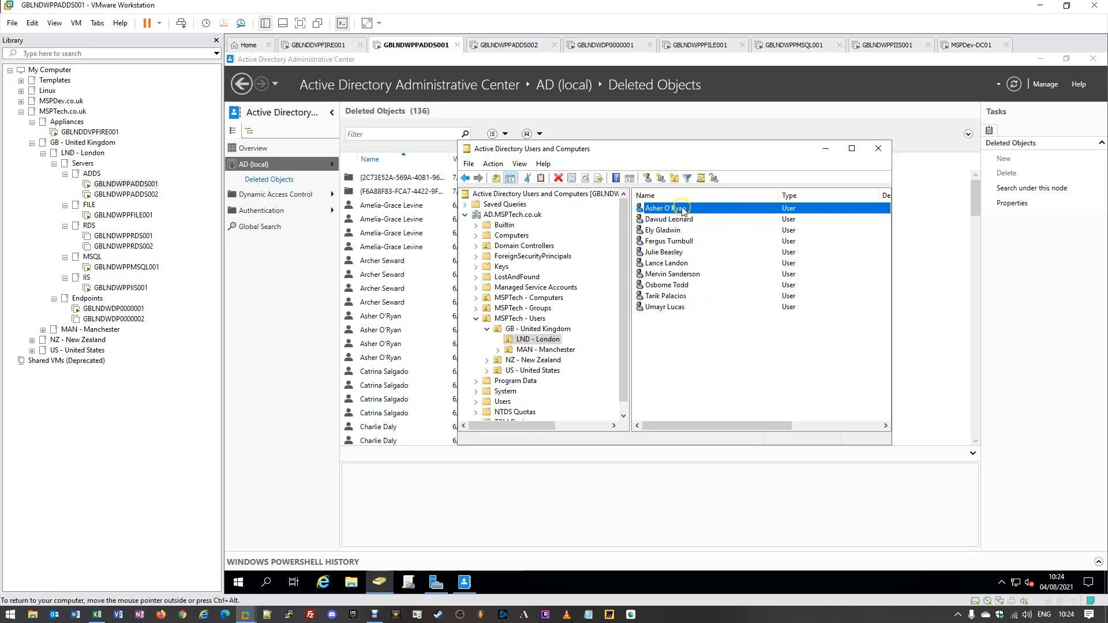
right_click(683, 210)
left_click(726, 389)
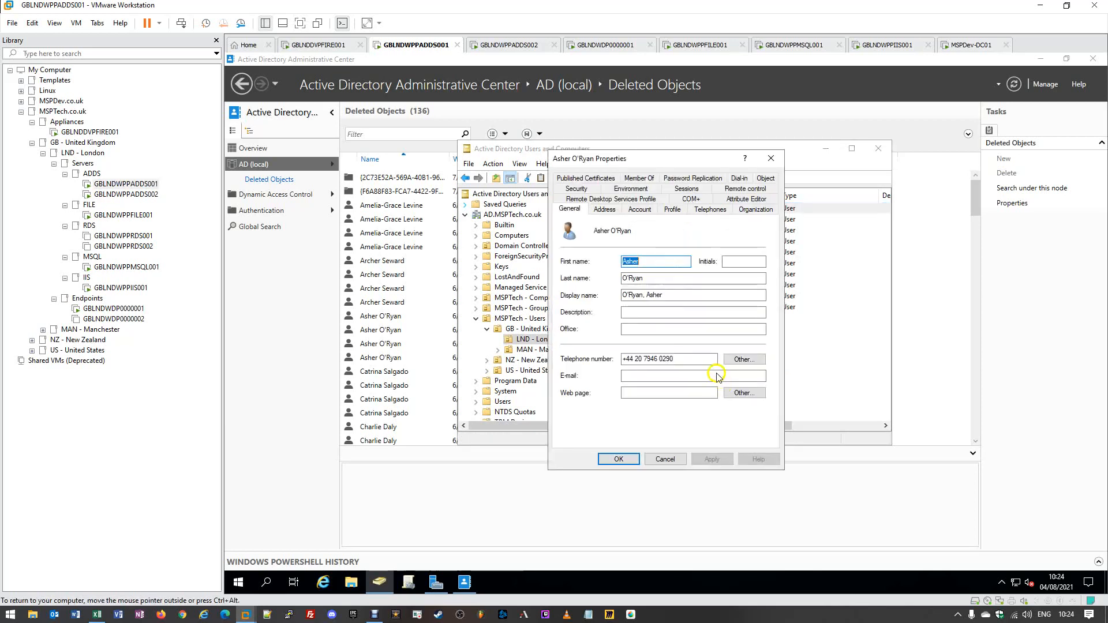
left_click(631, 181)
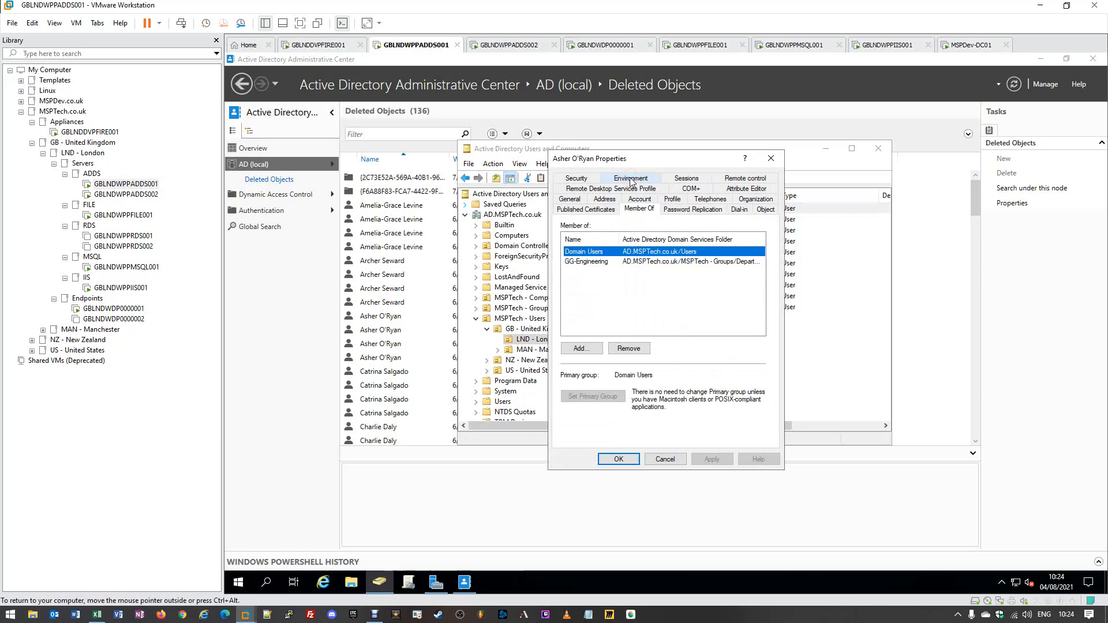
left_click(600, 257)
left_click(626, 261)
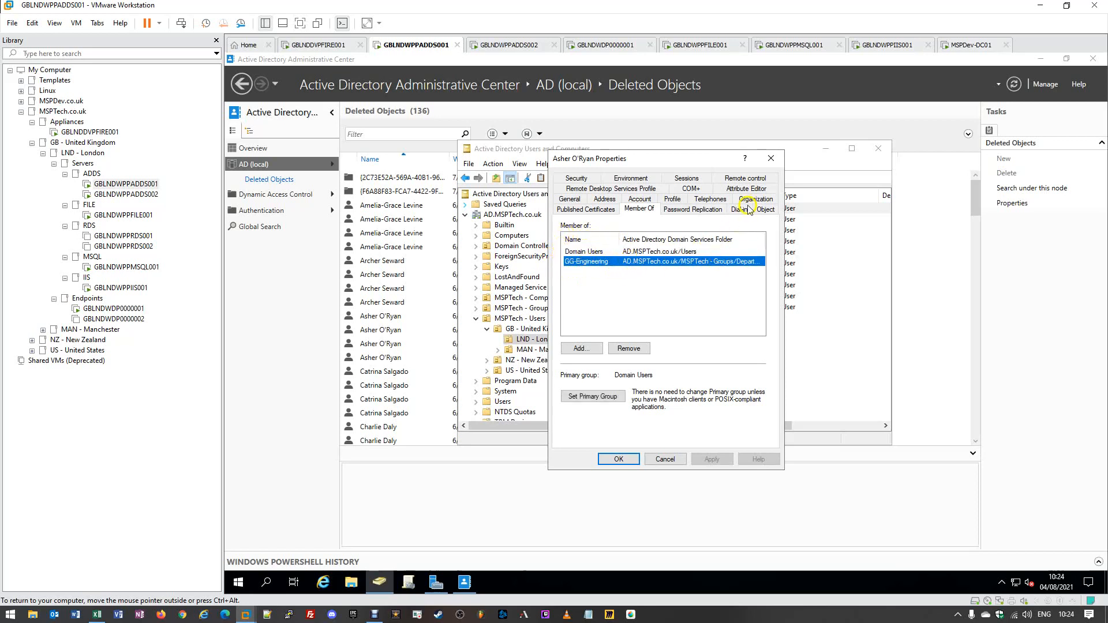
left_click(770, 159)
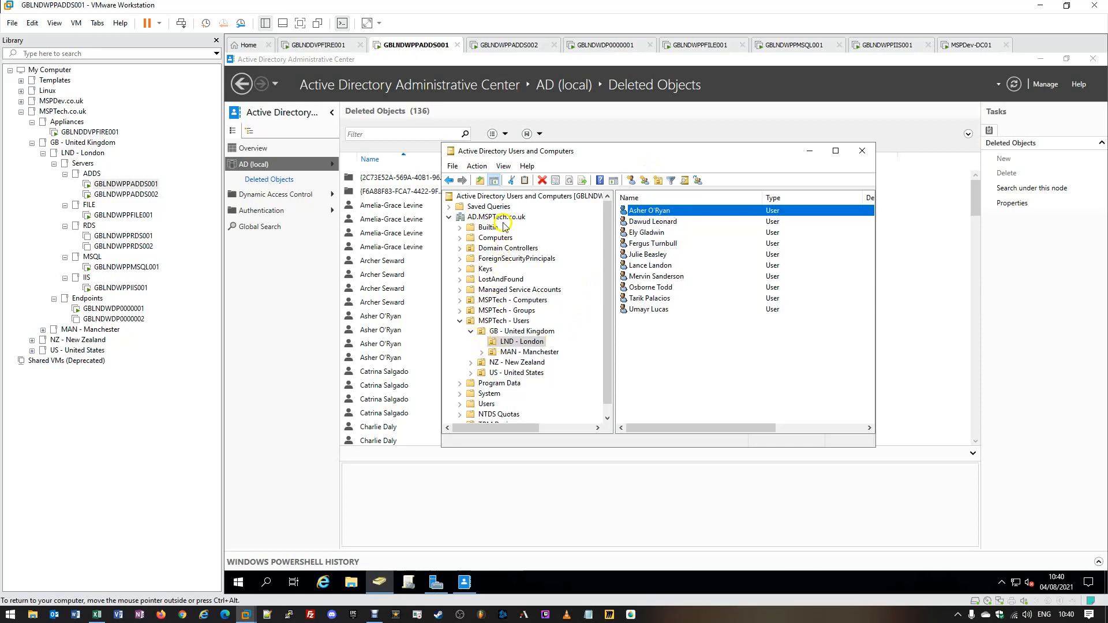
- Create the MSPTech - Disabled Accounts OU at the AD.MSPTech.co.uk root and open it
double_click(535, 157)
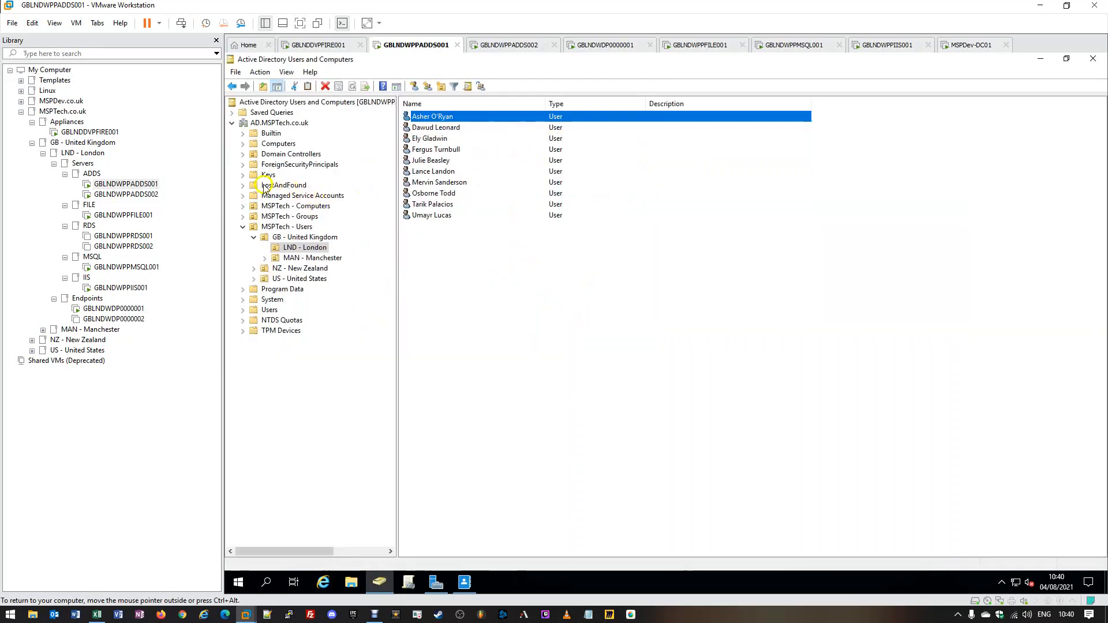
right_click(272, 124)
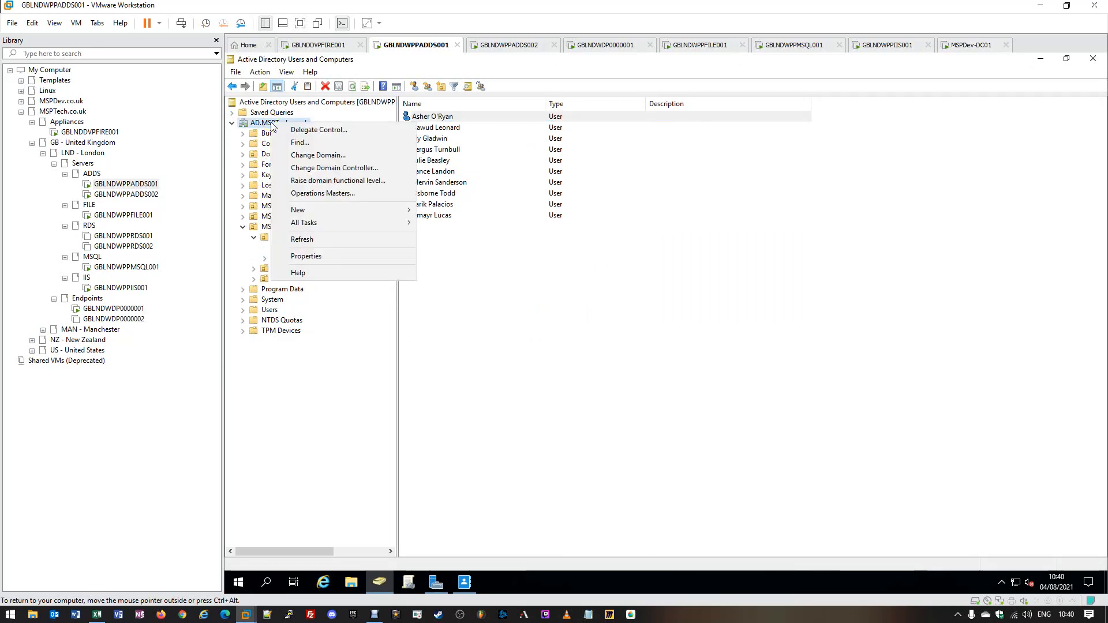
left_click(308, 123)
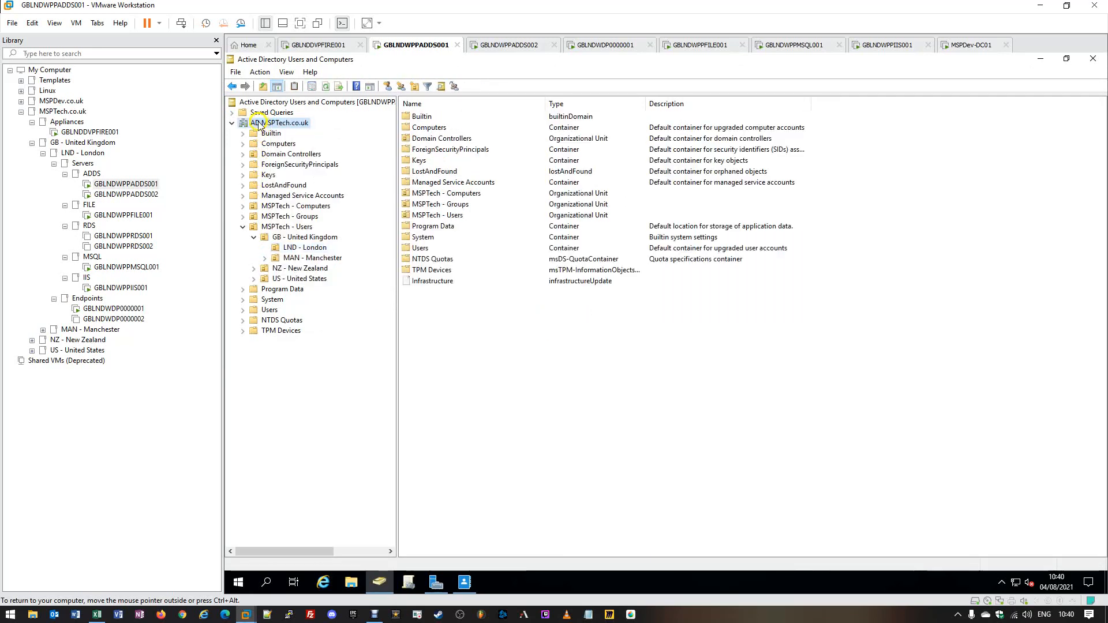
right_click(306, 124)
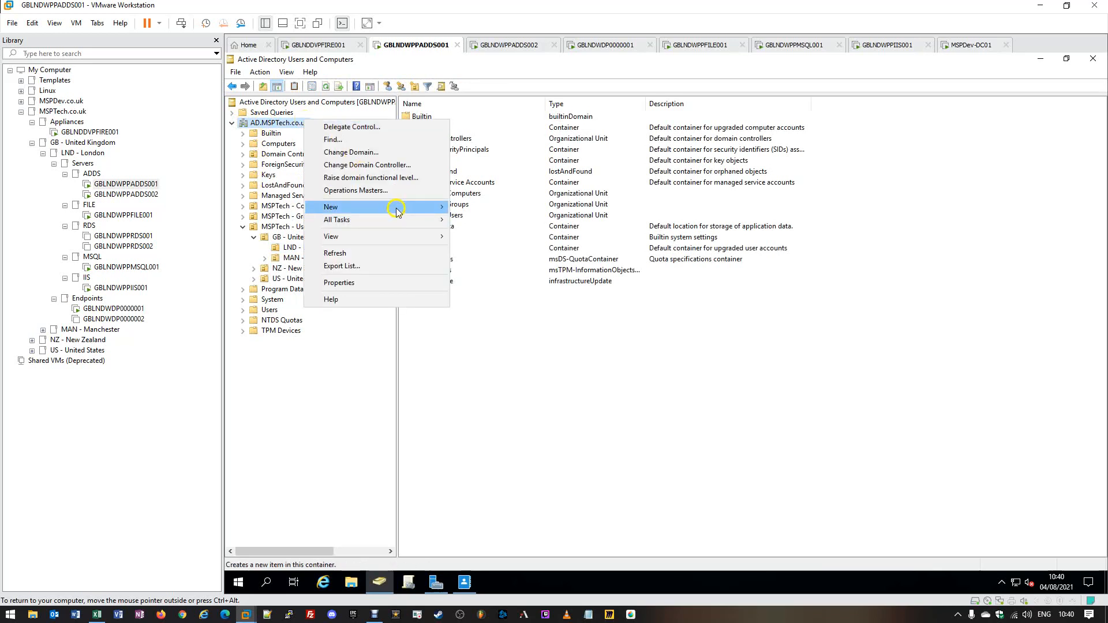
mouse_move(396, 207)
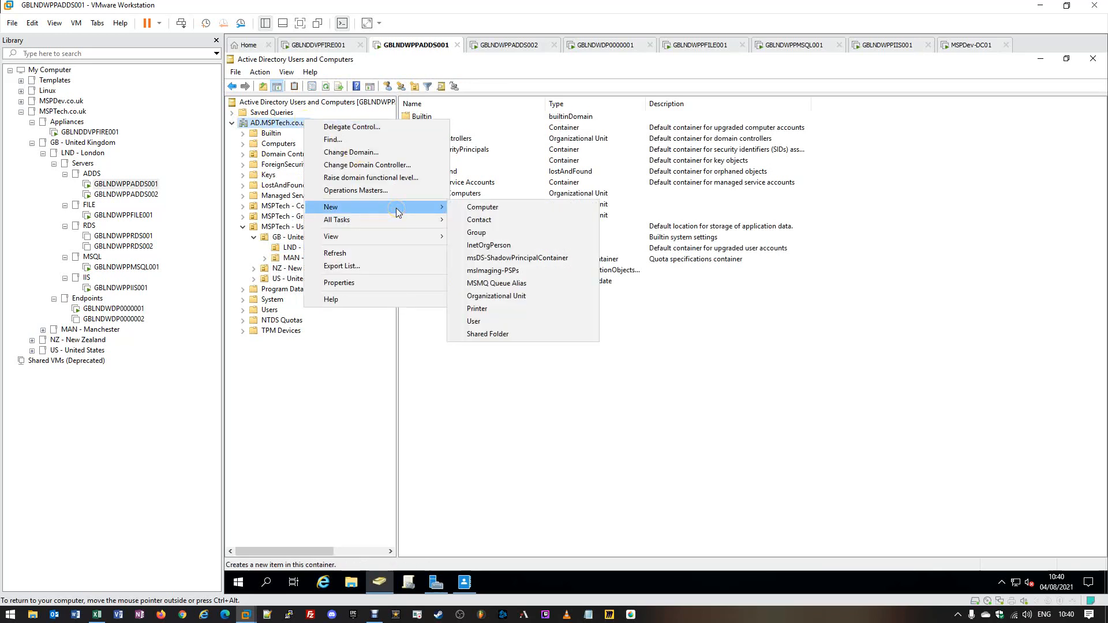
left_click(504, 299)
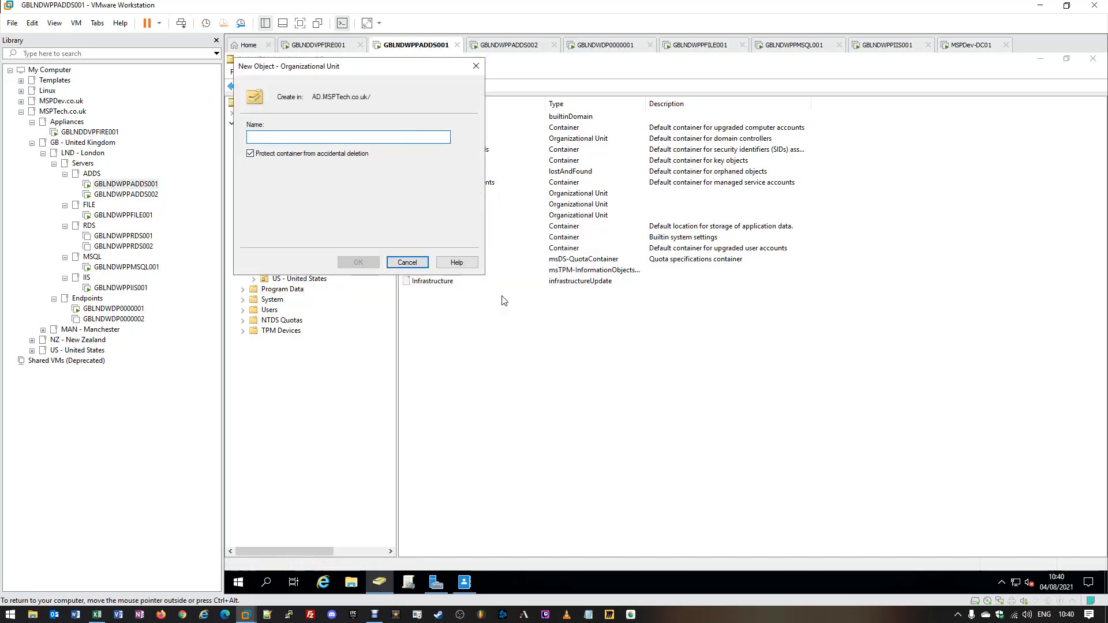
type("MSPTe")
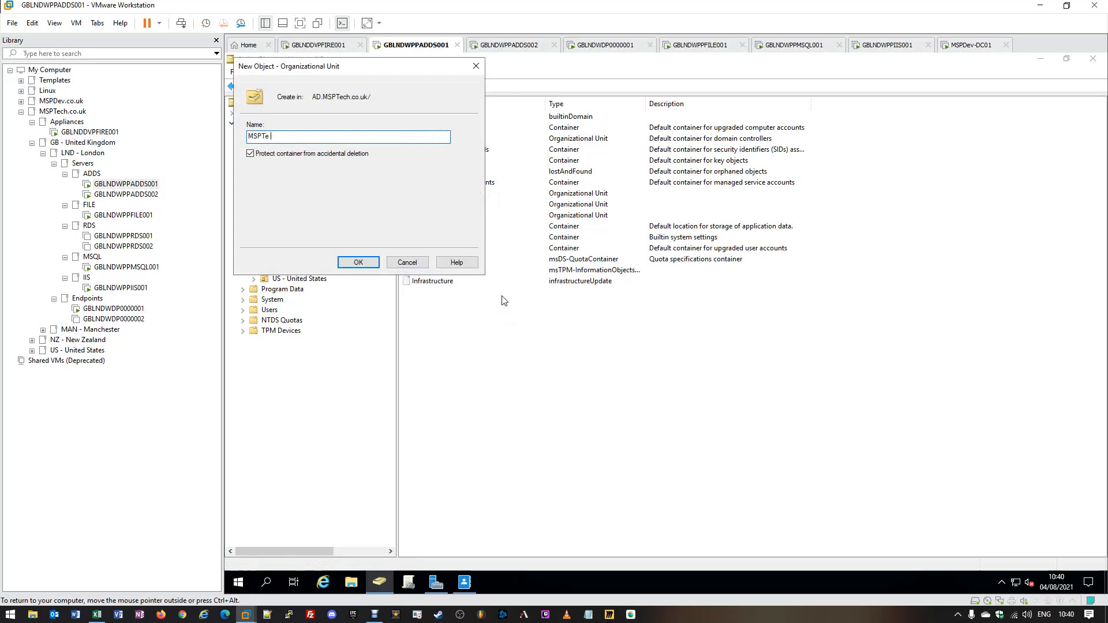
type(" cch - Disabled Accounts")
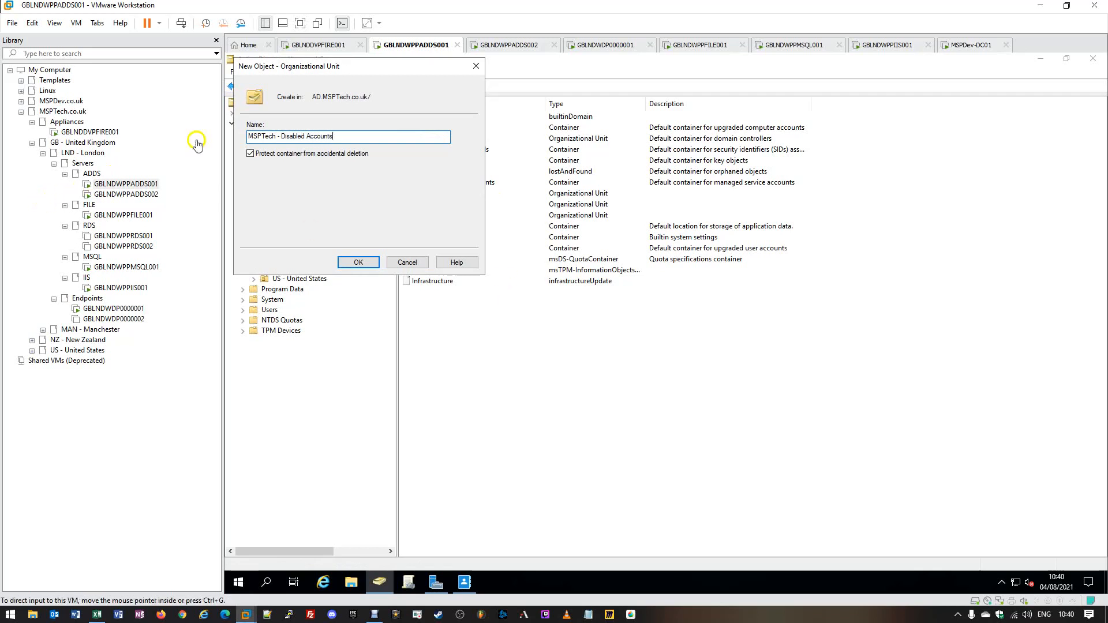
left_click(358, 264)
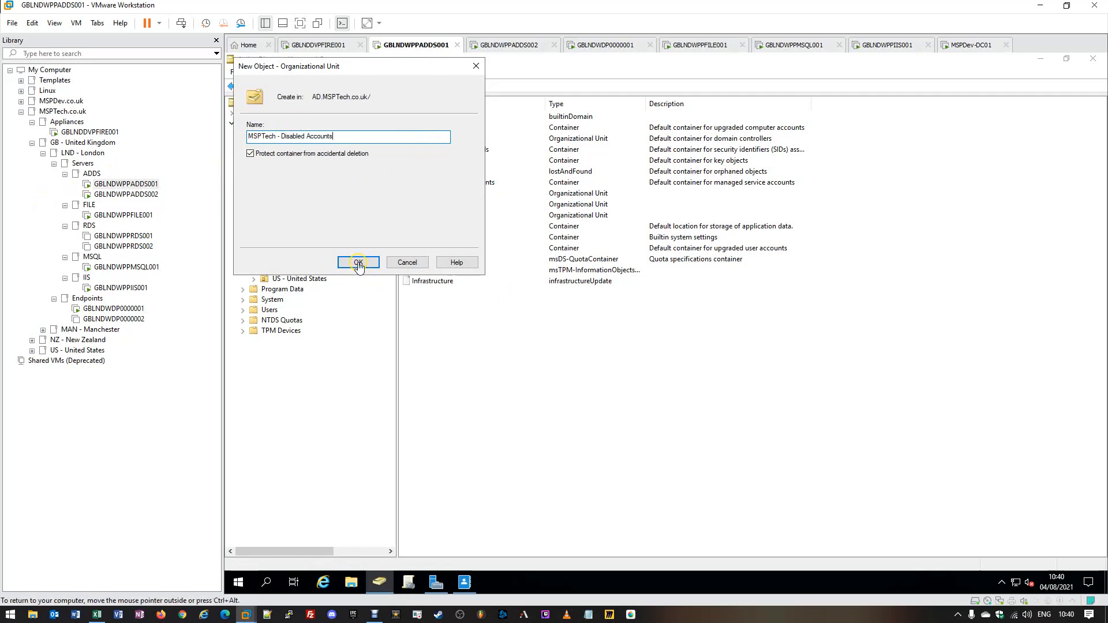
left_click(318, 341)
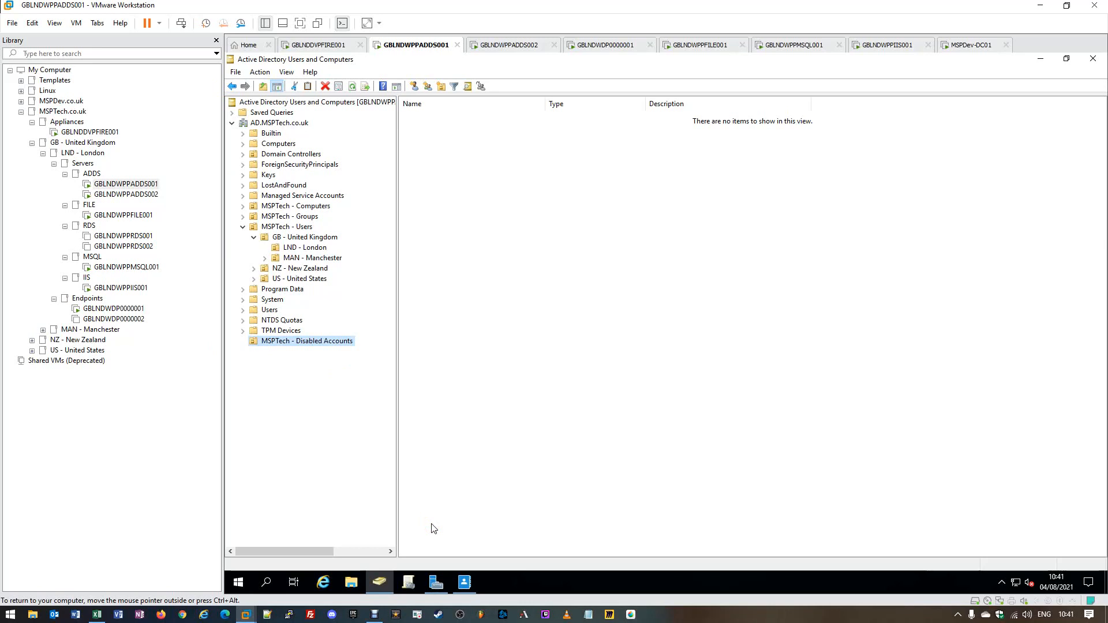
- Select the first LND - London user and expand US and NZ to reveal LAX and BEL
left_click(273, 346)
left_click(273, 346)
left_click(299, 250)
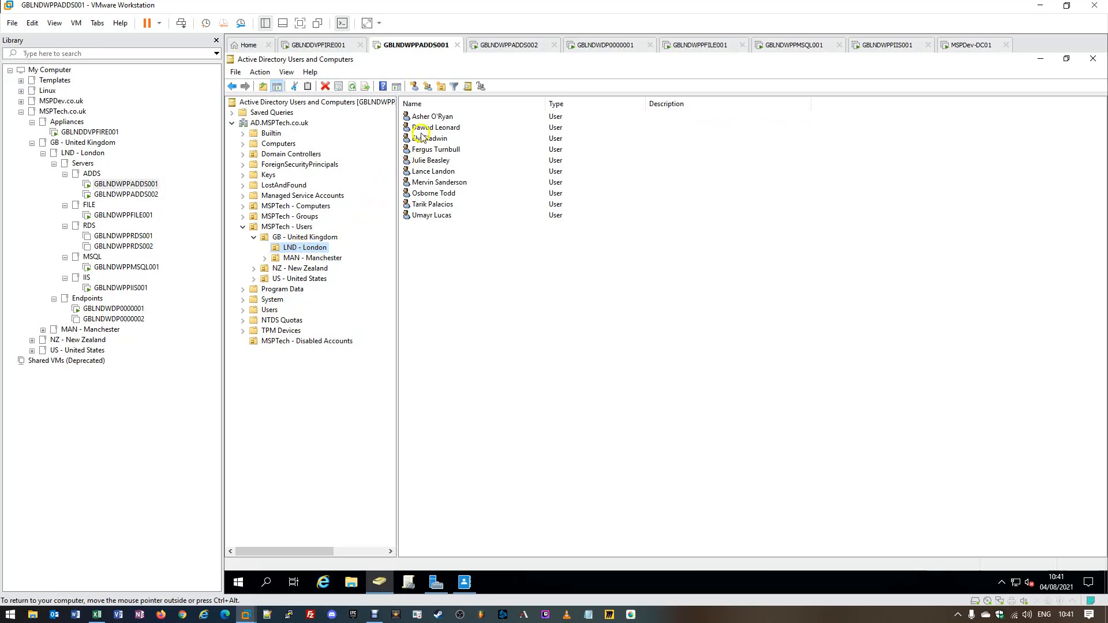
left_click(471, 118)
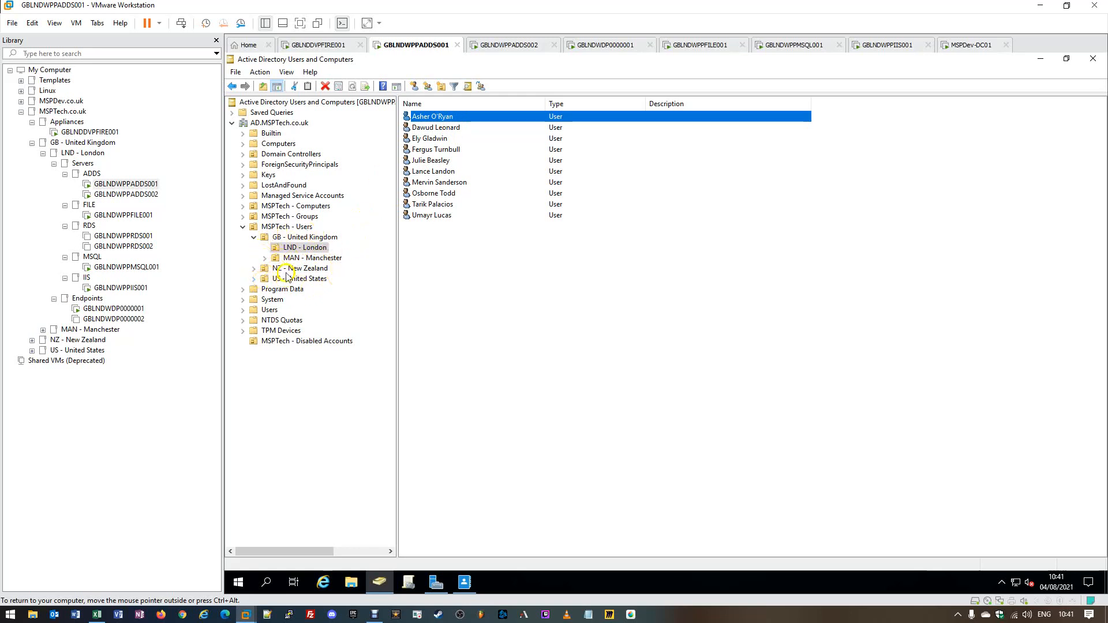
left_click(253, 279)
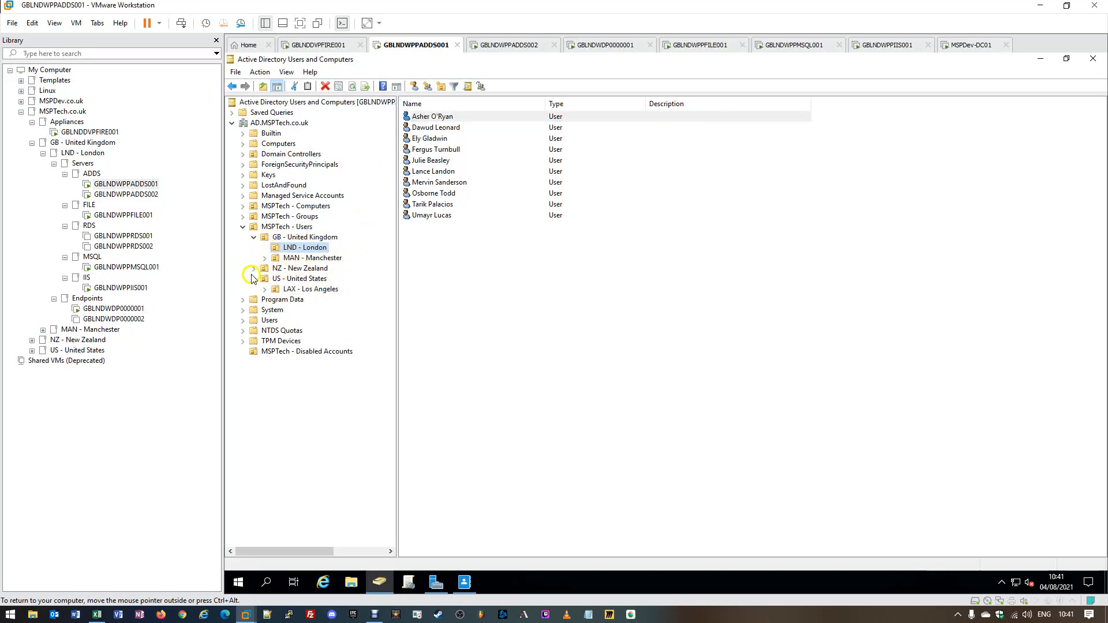
left_click(254, 268)
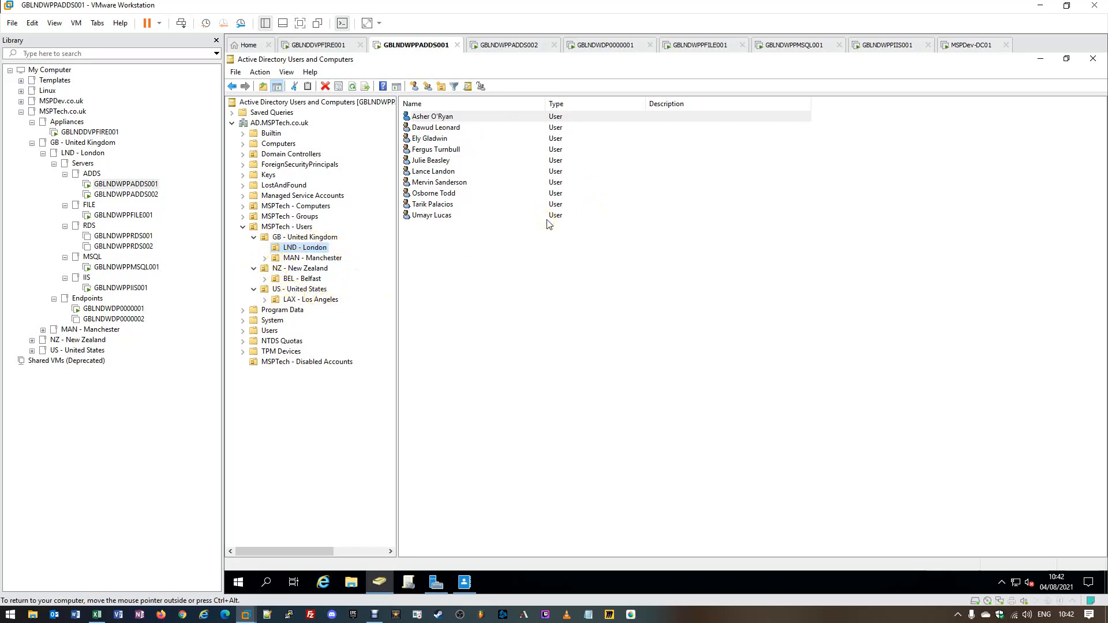
- Disable the first LND - London user's account and acknowledge the confirmation
right_click(441, 117)
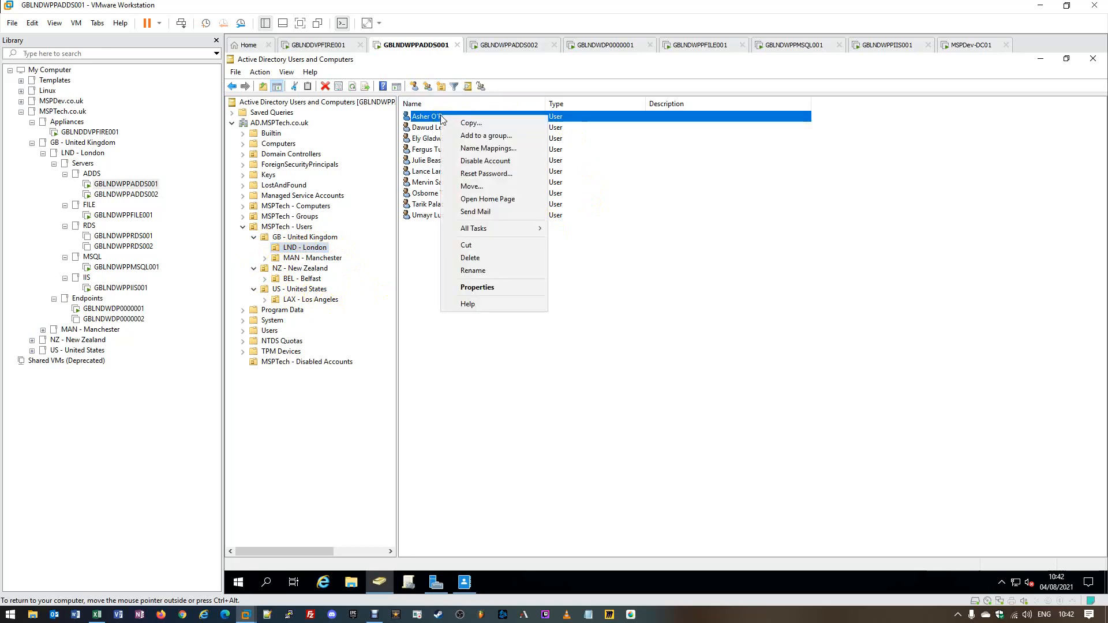
left_click(466, 161)
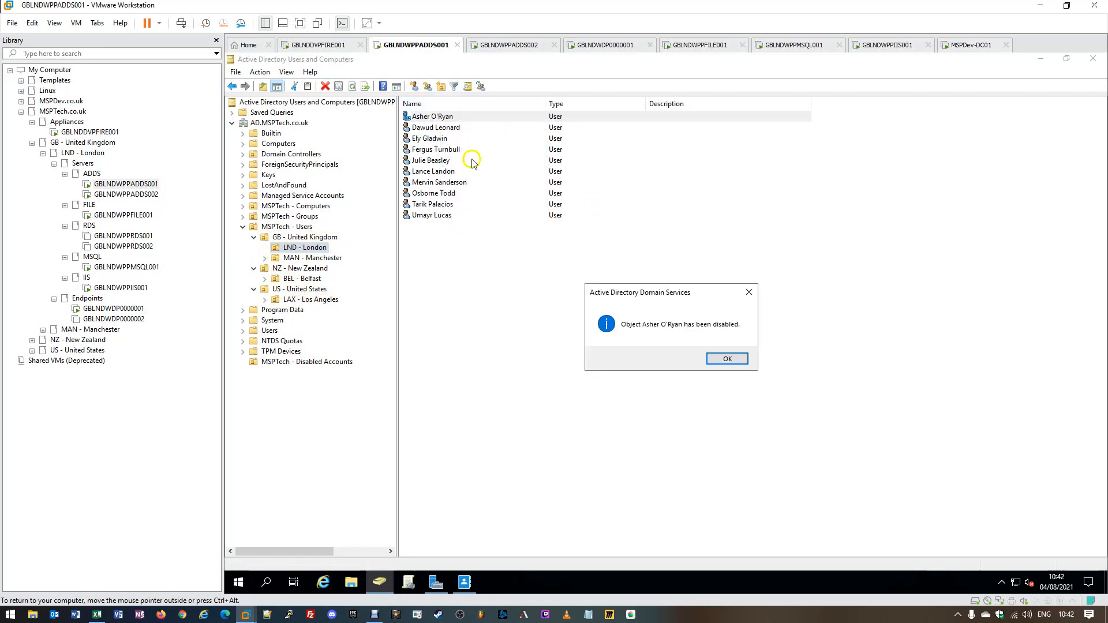
left_click(732, 357)
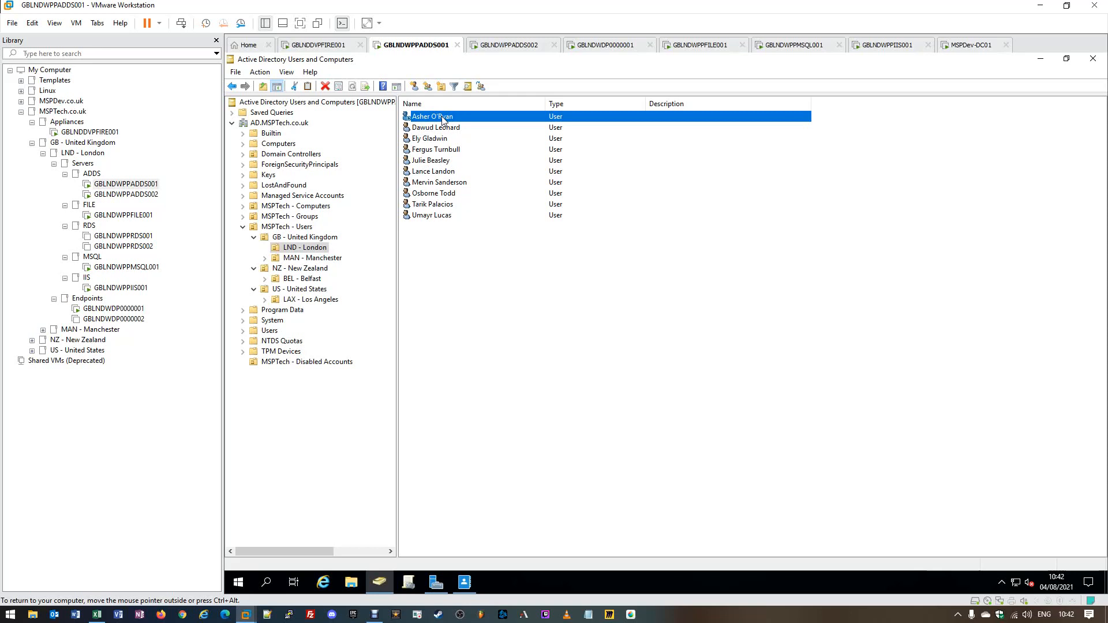
- Give the disabled London user a new password, entered twice, and dismiss the confirmation
right_click(442, 120)
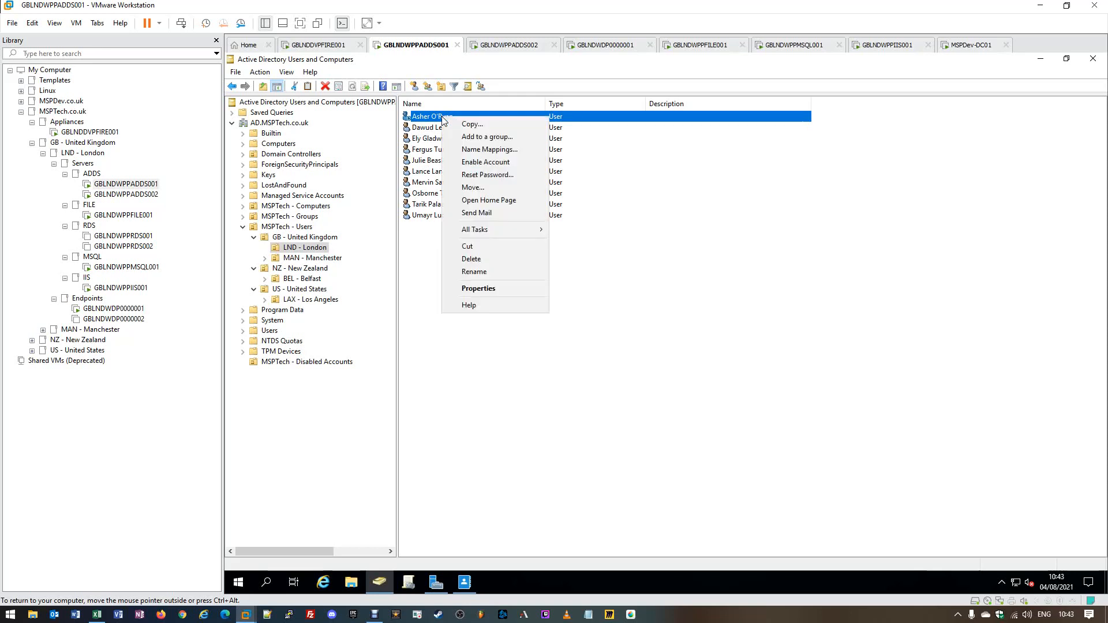
left_click(487, 175)
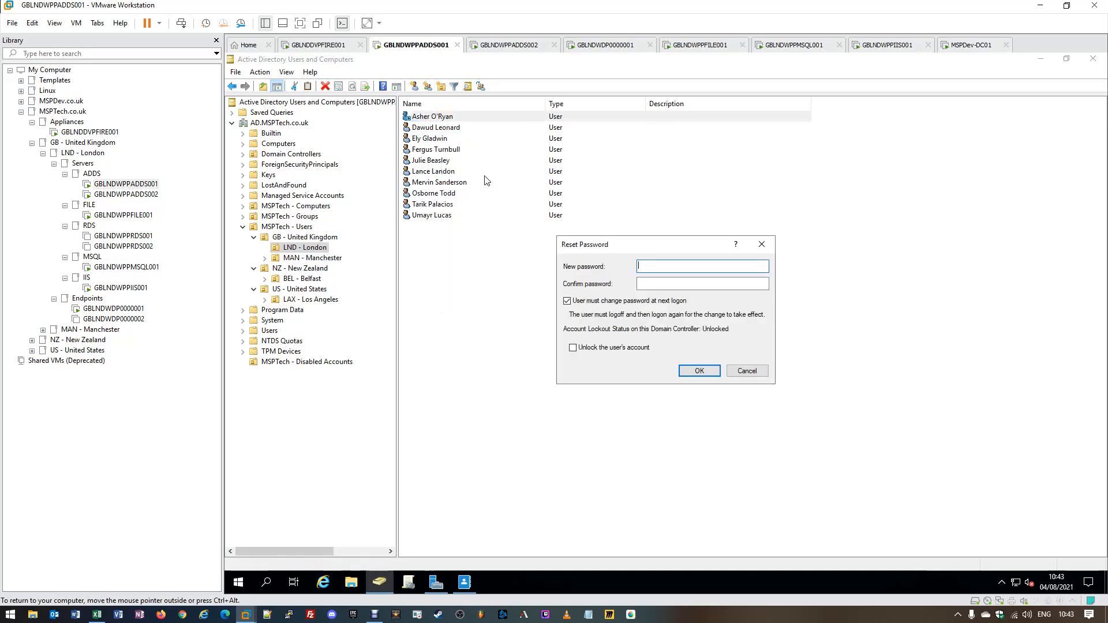
type("Password1!2021")
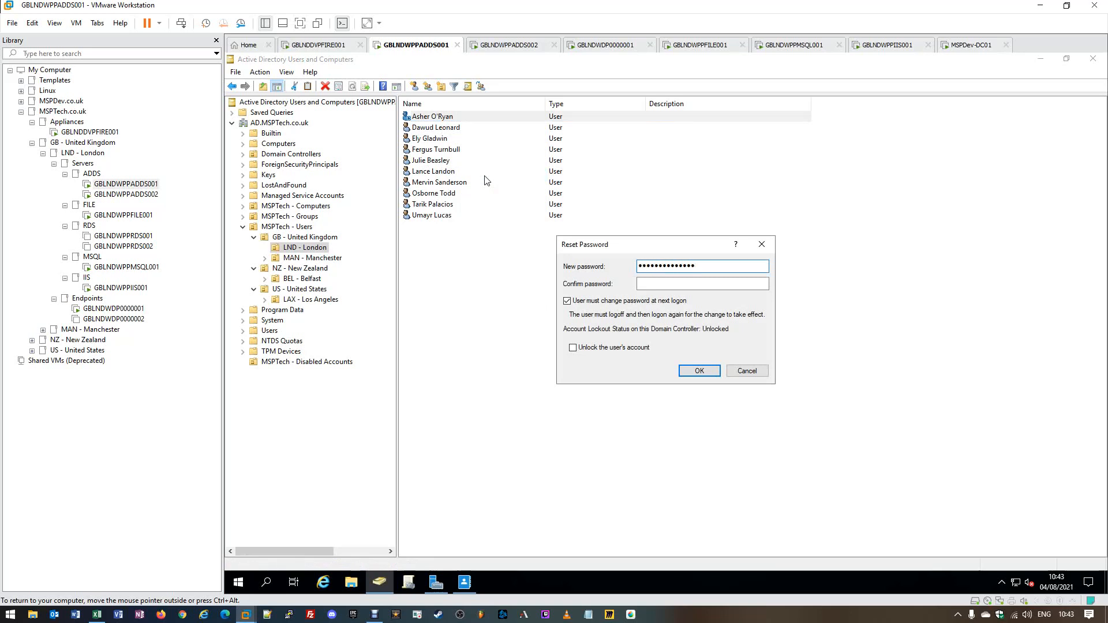
key("Tab")
type("Password1!2")
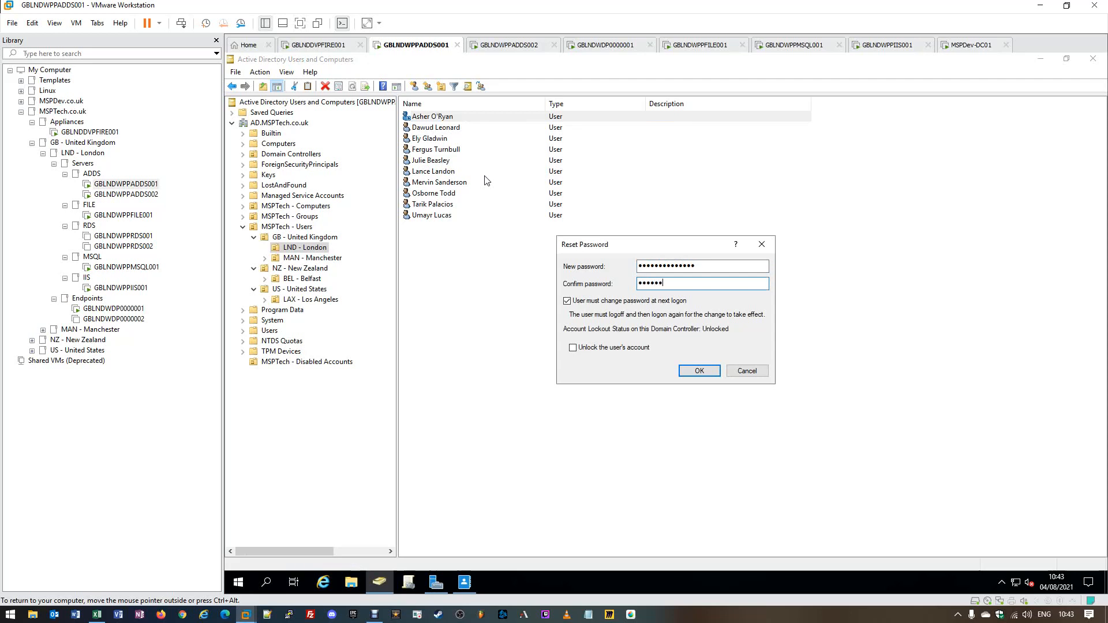
type("021")
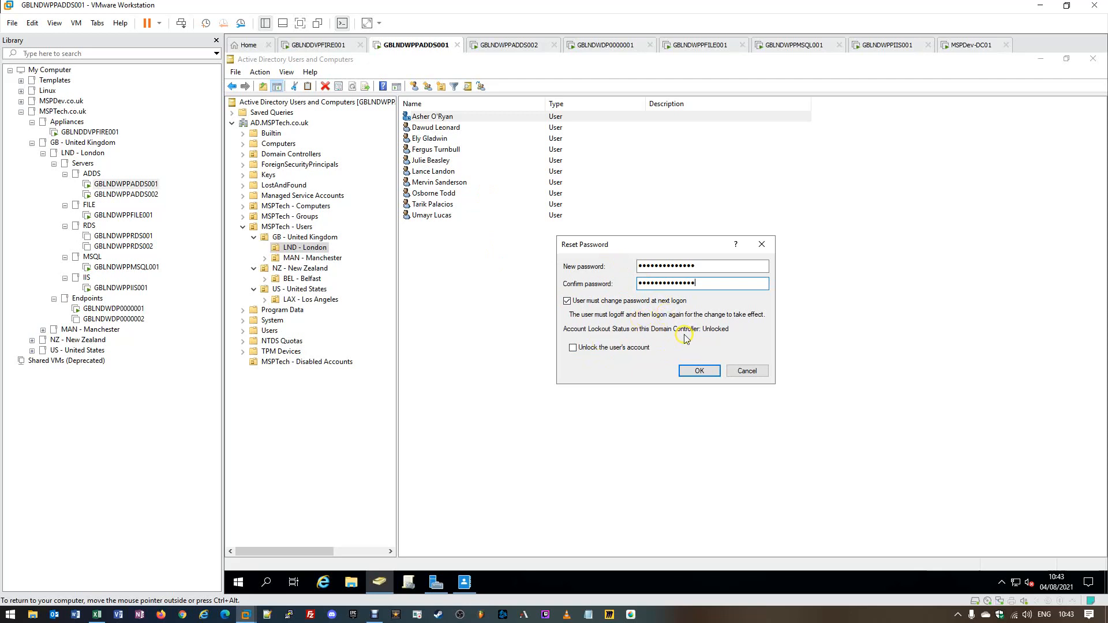
left_click(682, 370)
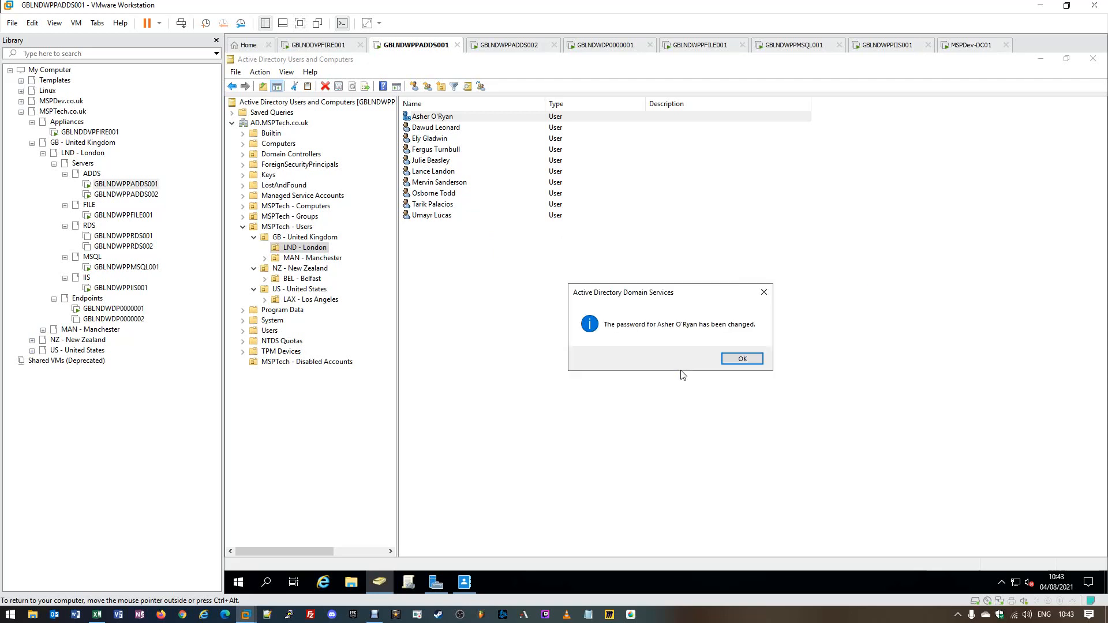
left_click(746, 362)
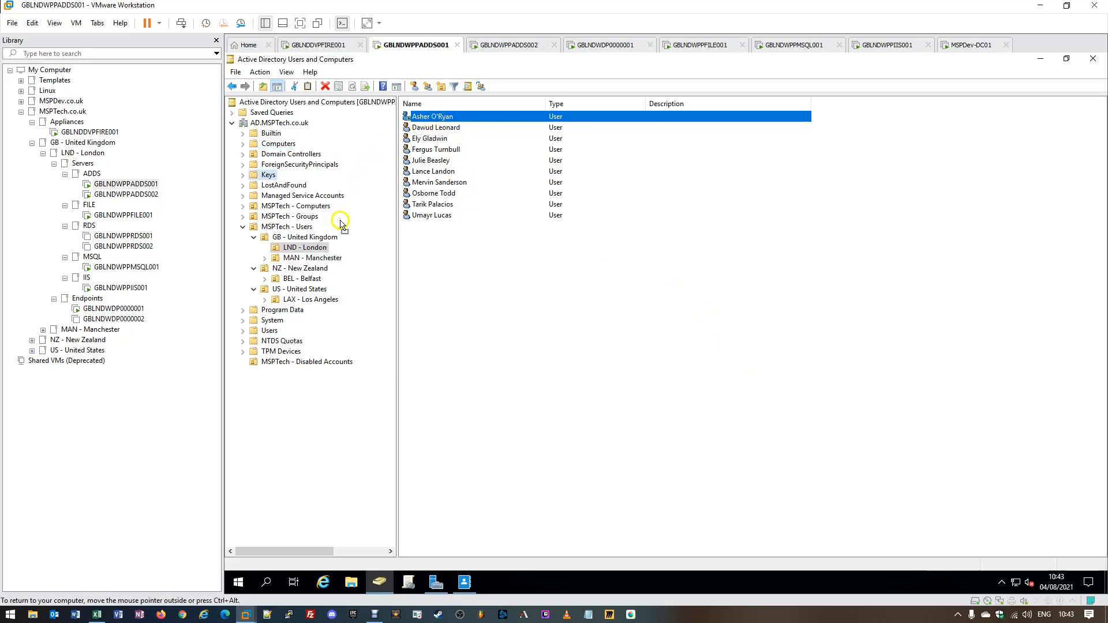
- Move the first London user into MSPTech - Disabled Accounts, confirm the warning, and view that OU
left_click_drag(321, 365, 321, 366)
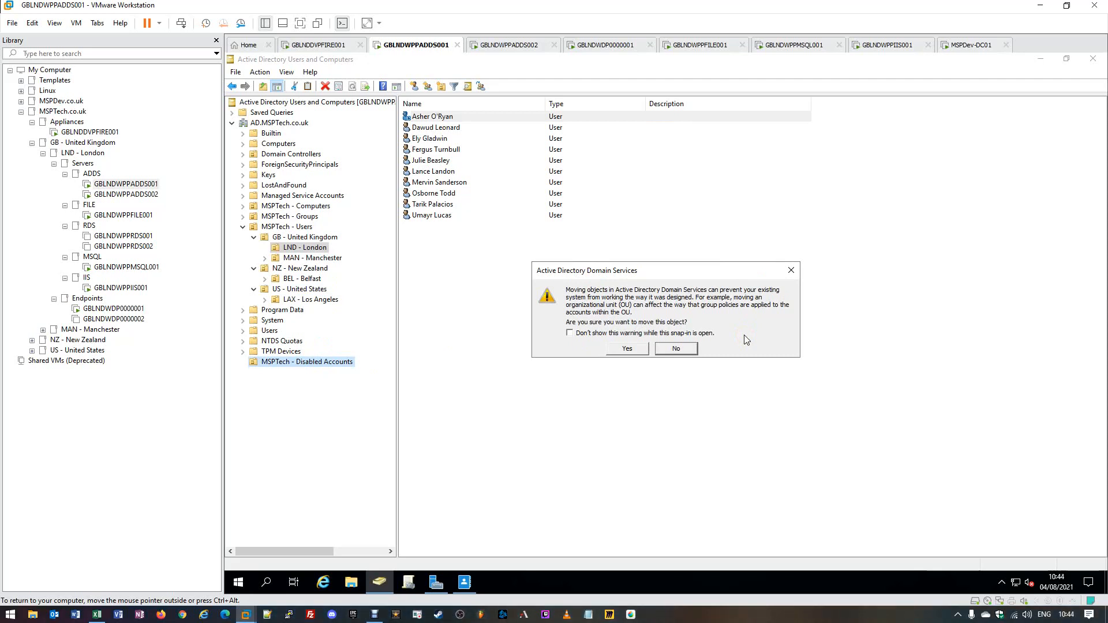
left_click(627, 348)
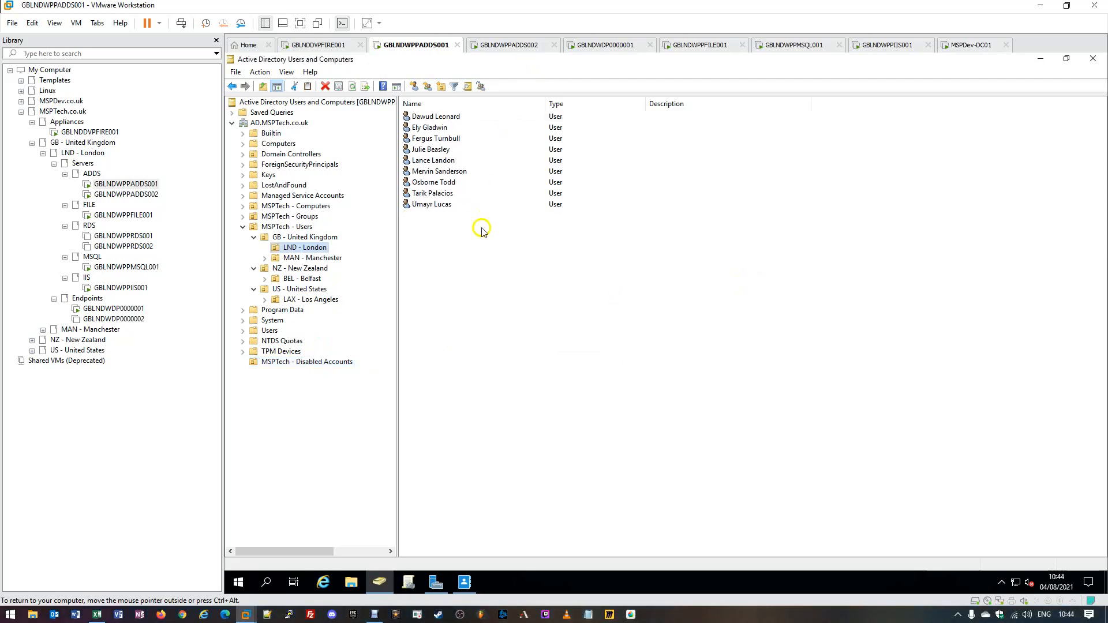
left_click(309, 363)
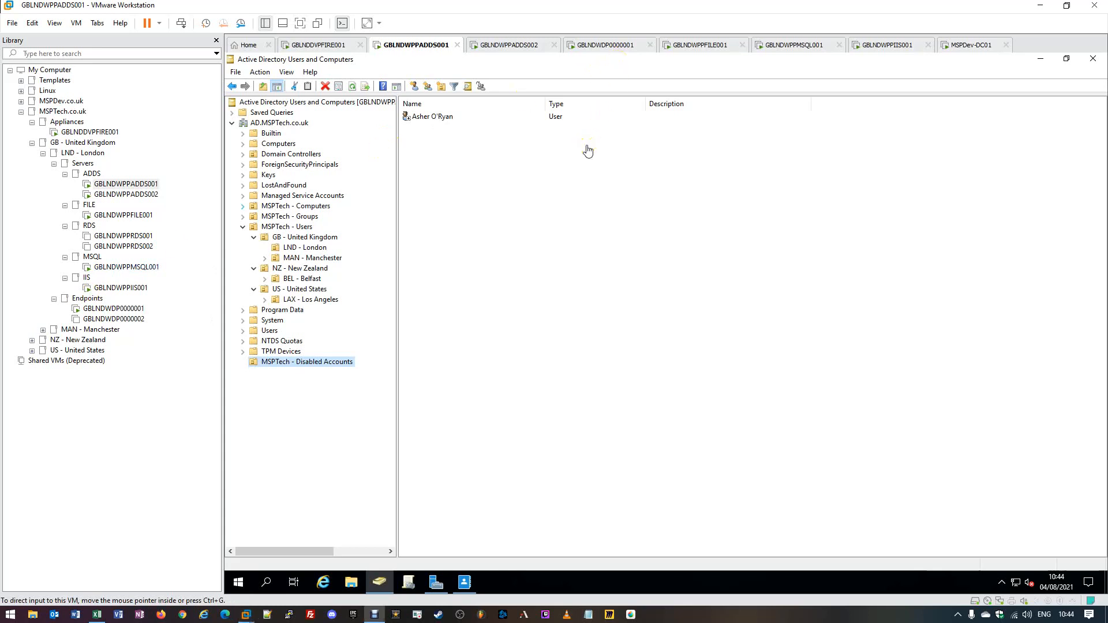
left_click(559, 164)
left_click(559, 168)
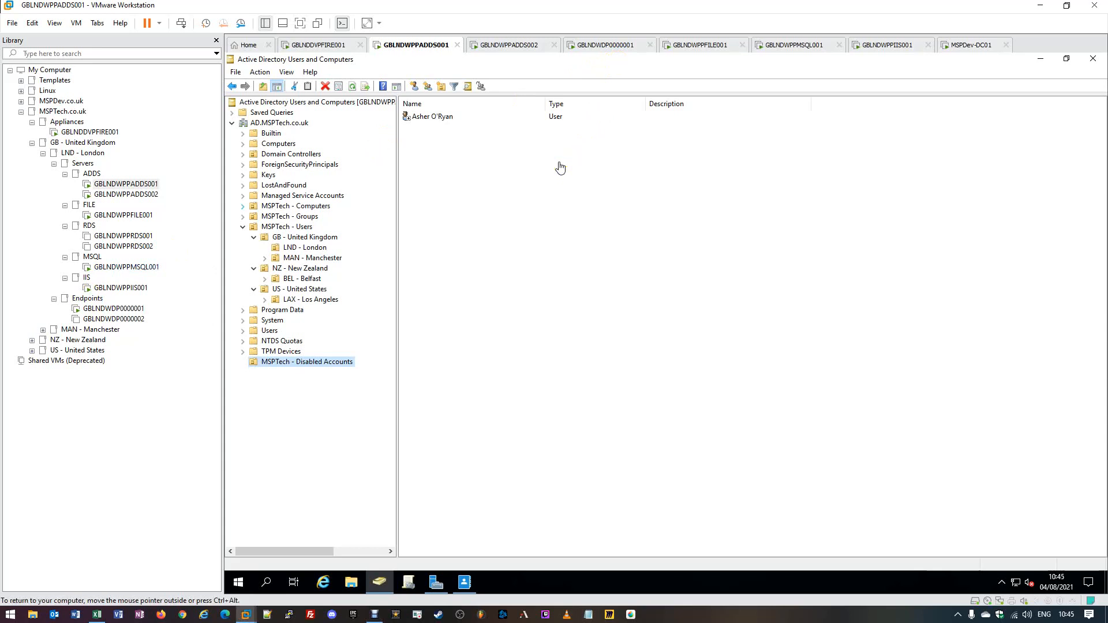
- Open the moved user's Properties on Member Of, showing Domain Users and GG-Engineering
double_click(431, 117)
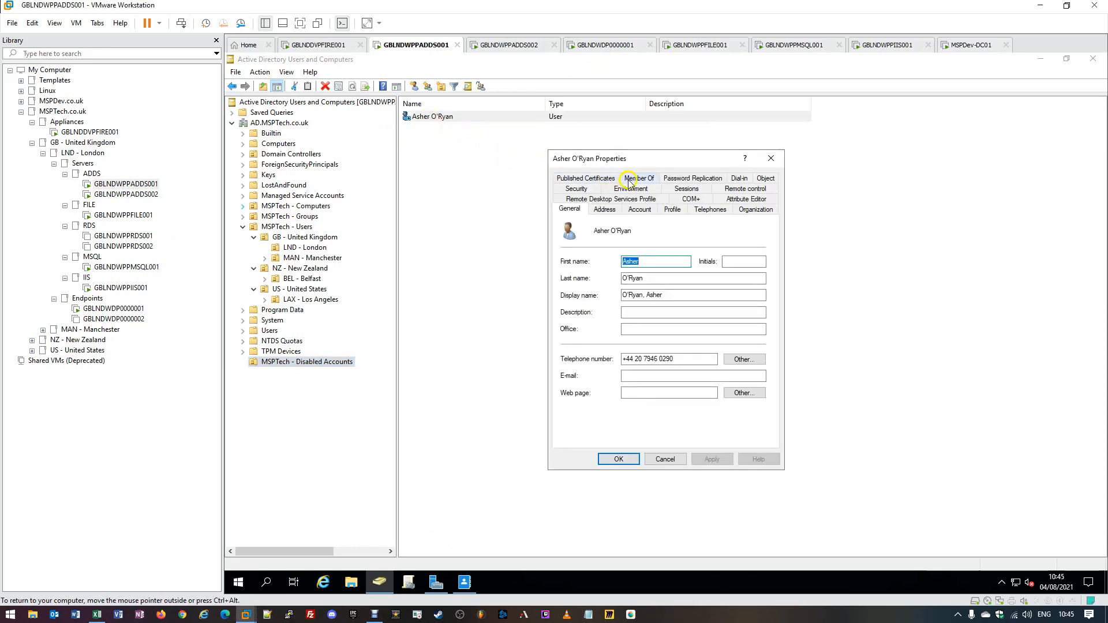
left_click(630, 183)
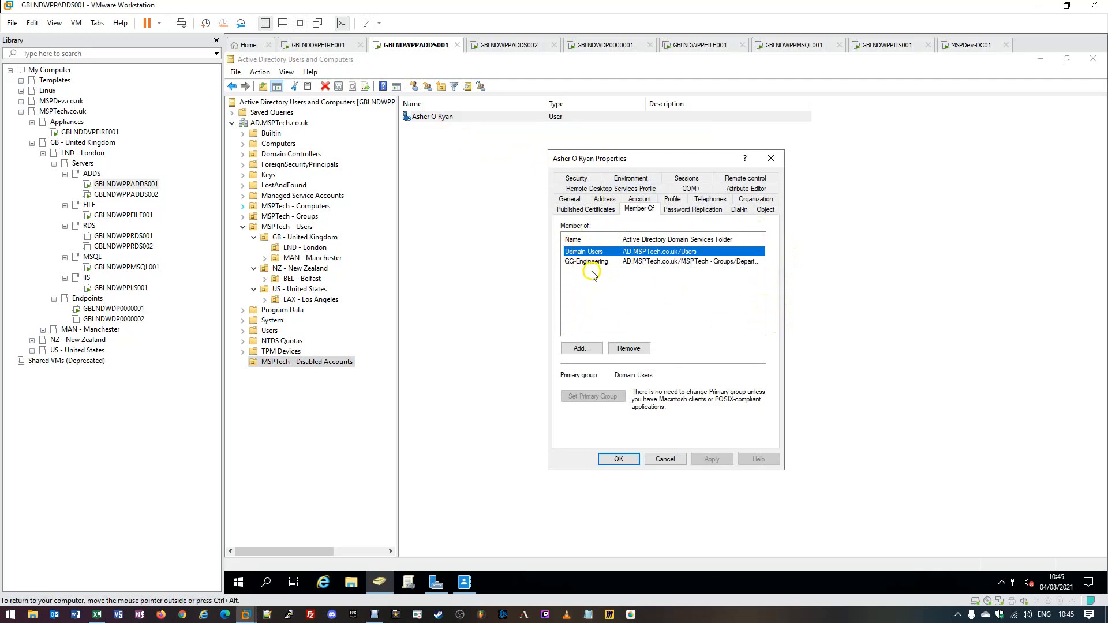
left_click(572, 262)
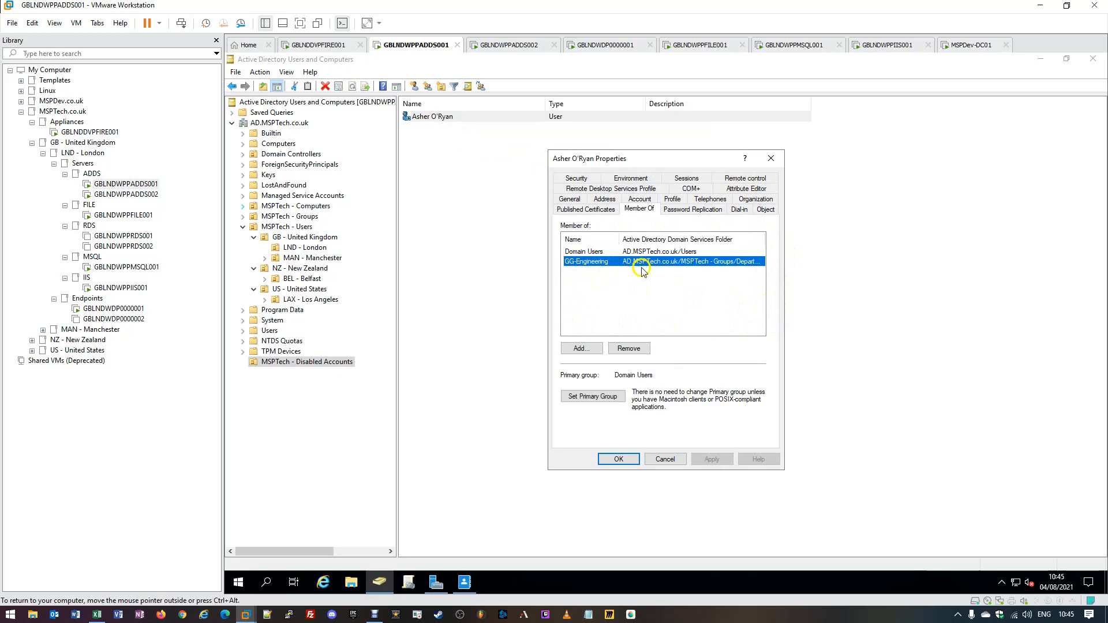
left_click(610, 312)
left_click(635, 253)
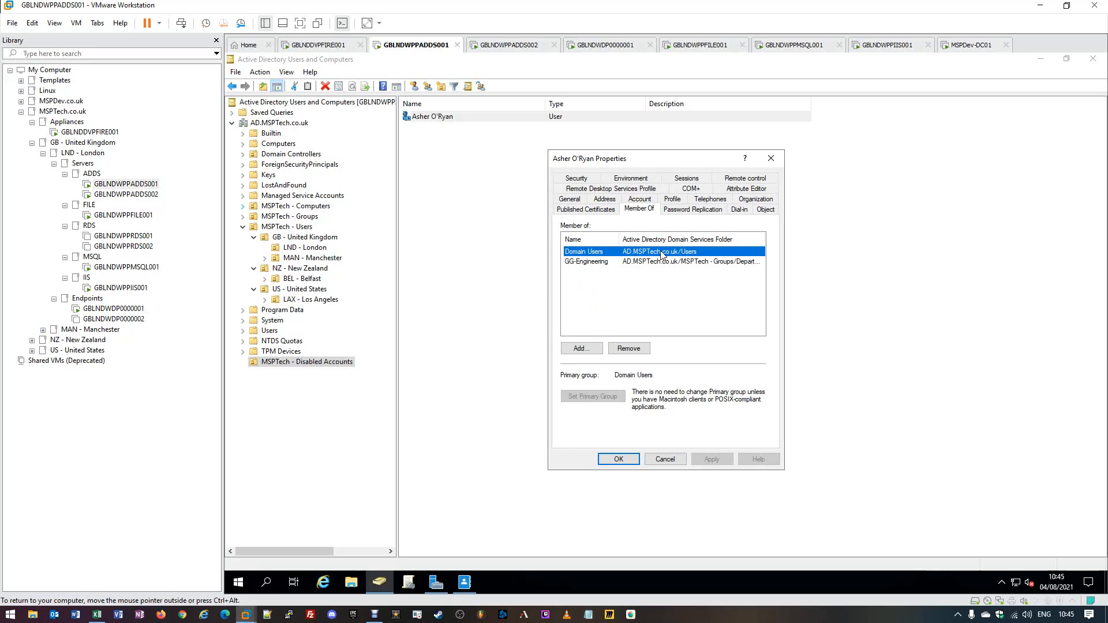
left_click(639, 263)
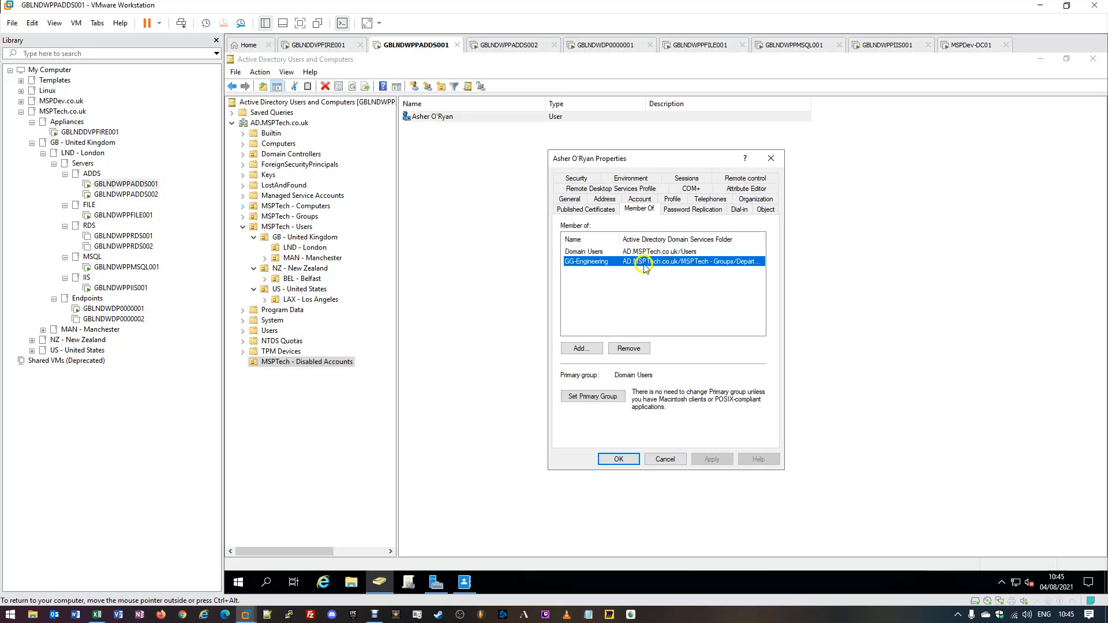
- Remove the user from GG-Engineering, apply the change, and close the Properties dialog
left_click(636, 348)
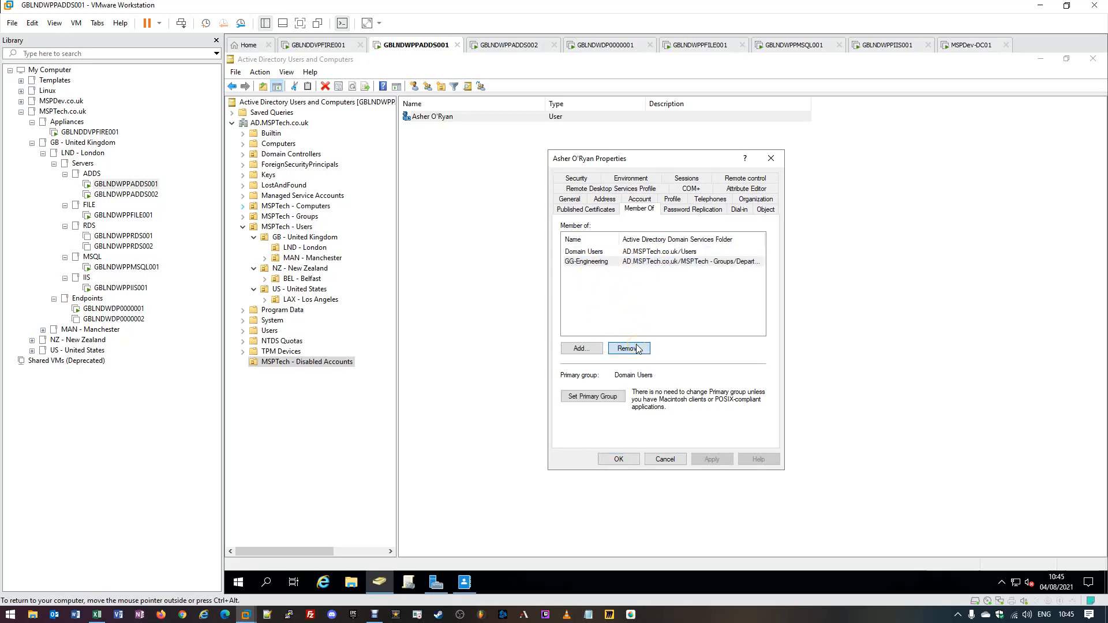
left_click(694, 360)
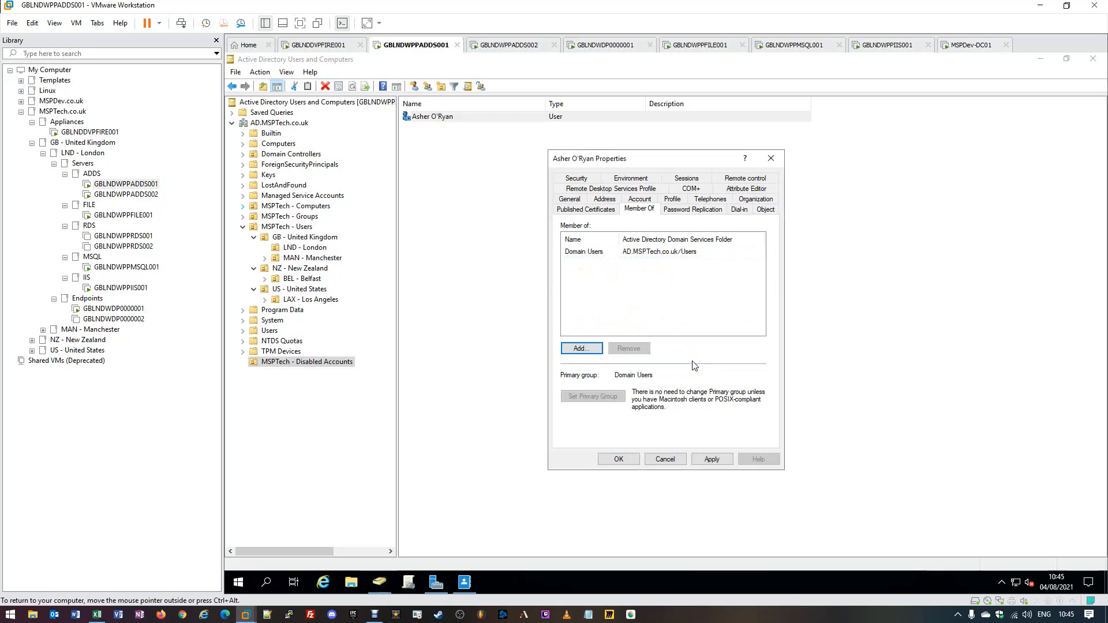
left_click(718, 460)
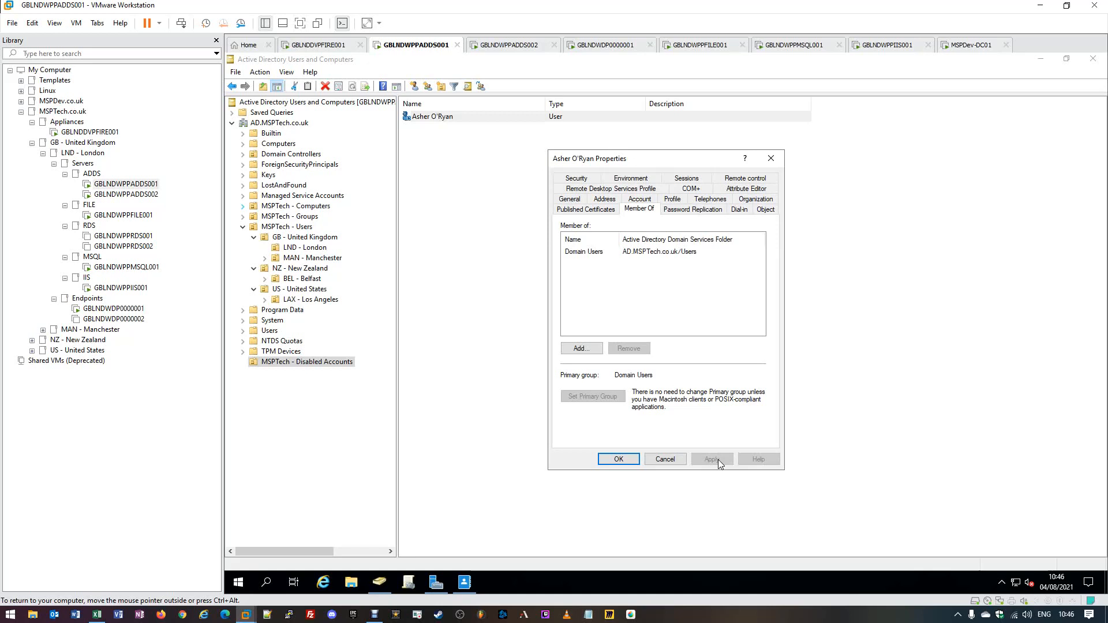
left_click(618, 461)
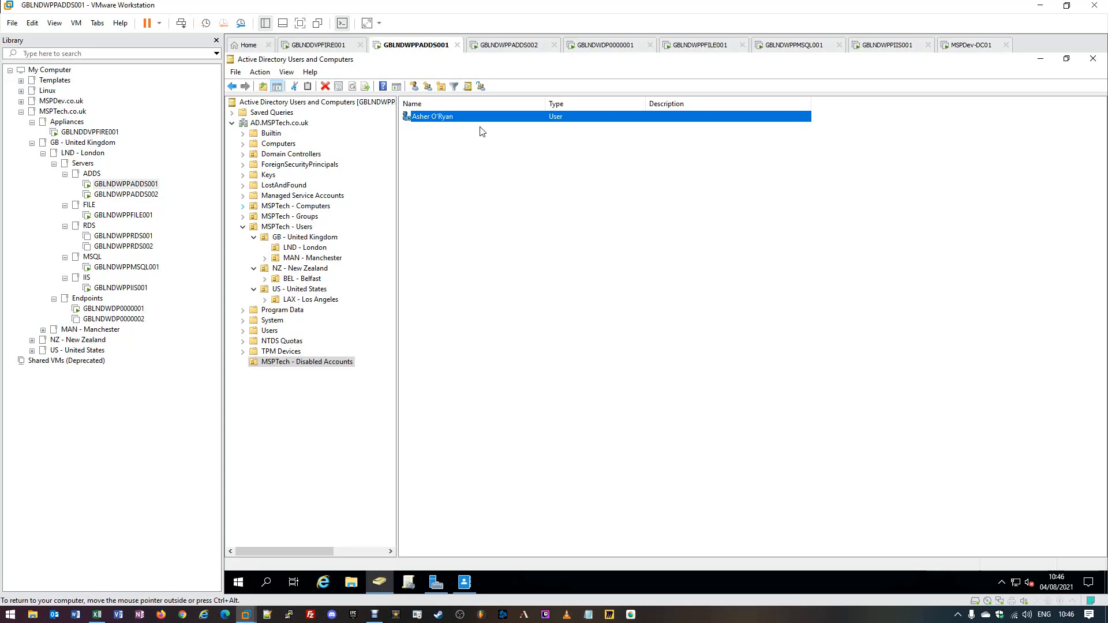
- Expand MSPTech - Groups > Permissions and show the Endpoints OU with DLG-EndpointAdministrators
key("ctrl+alt")
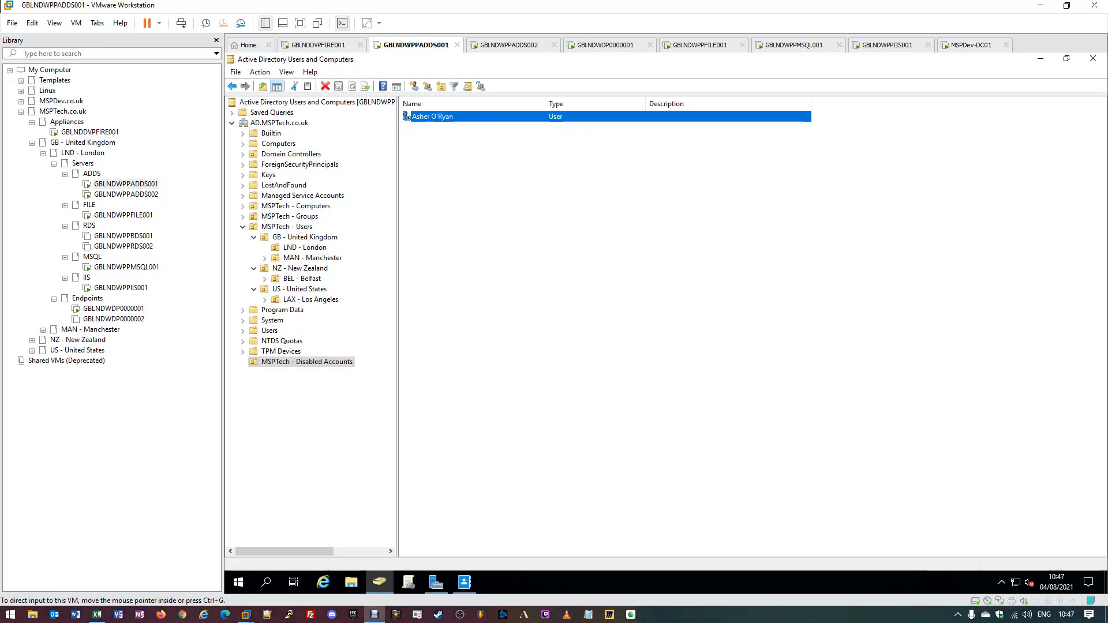
left_click(290, 217)
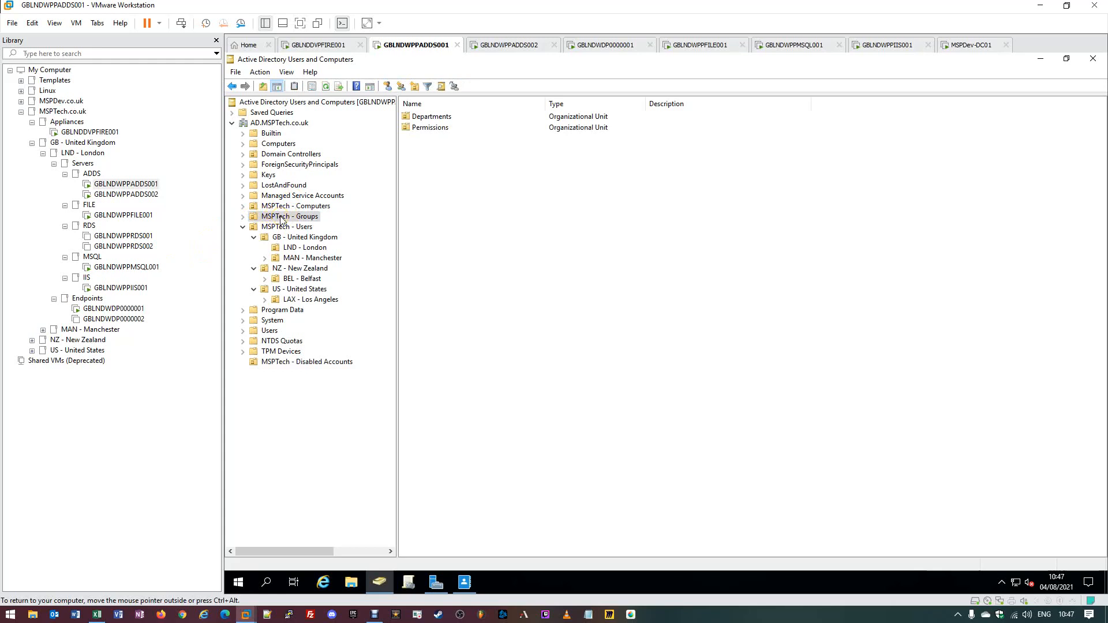
double_click(282, 218)
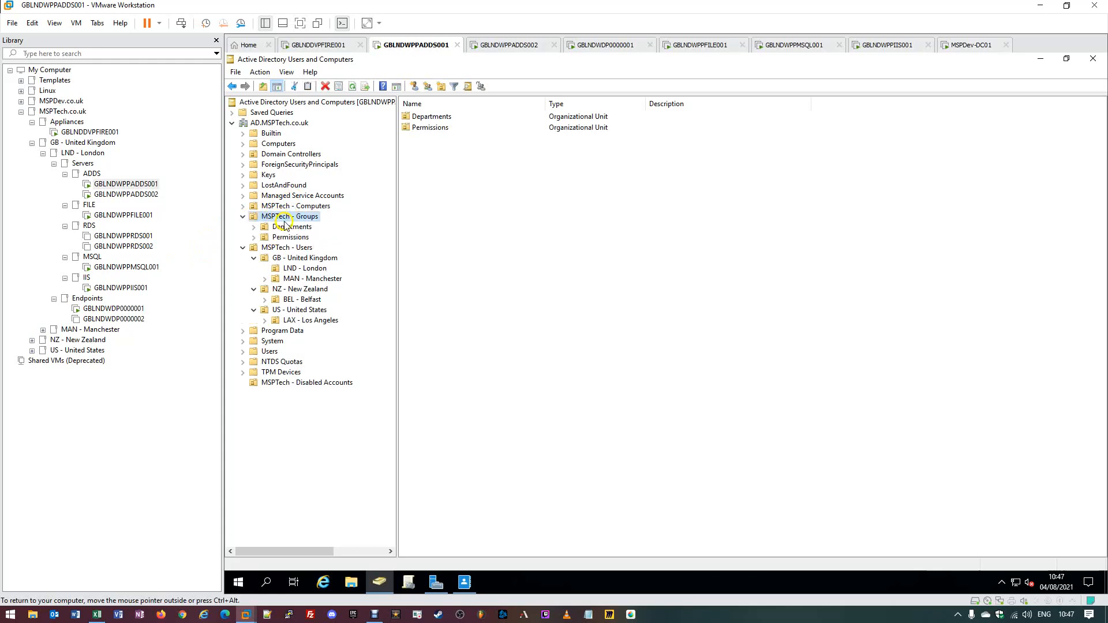
double_click(286, 238)
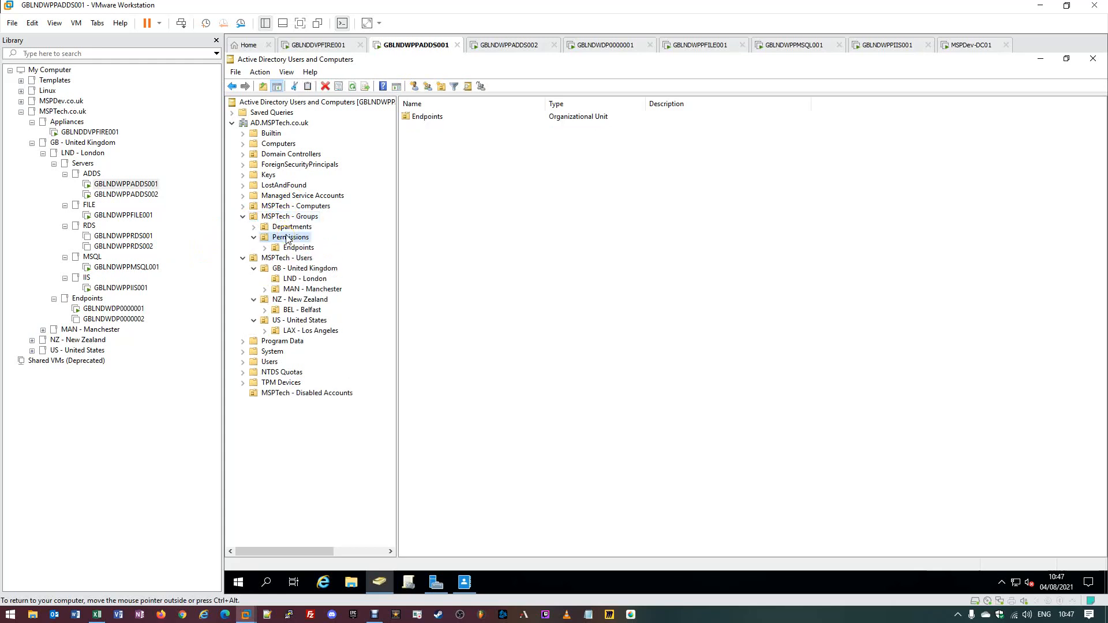
left_click(295, 248)
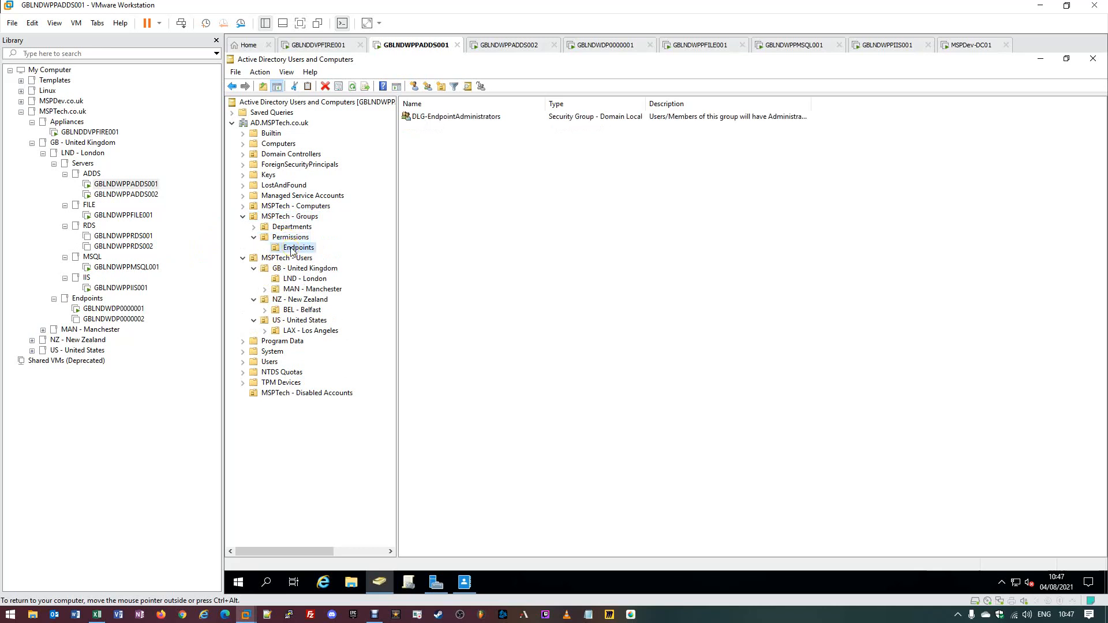
left_click(426, 124)
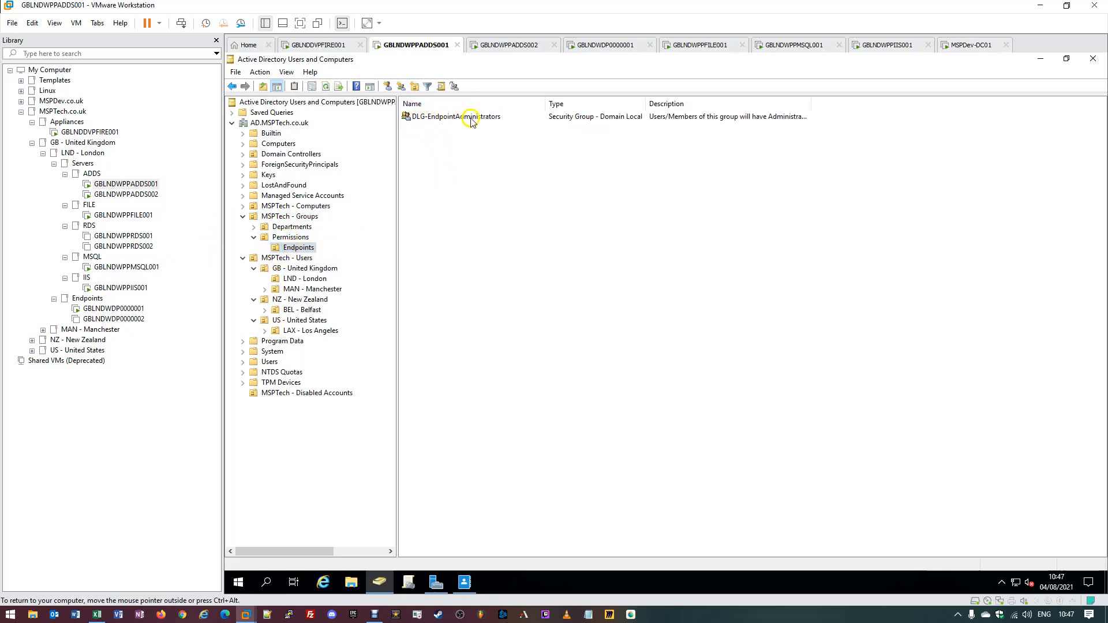
left_click(505, 119)
double_click(490, 120)
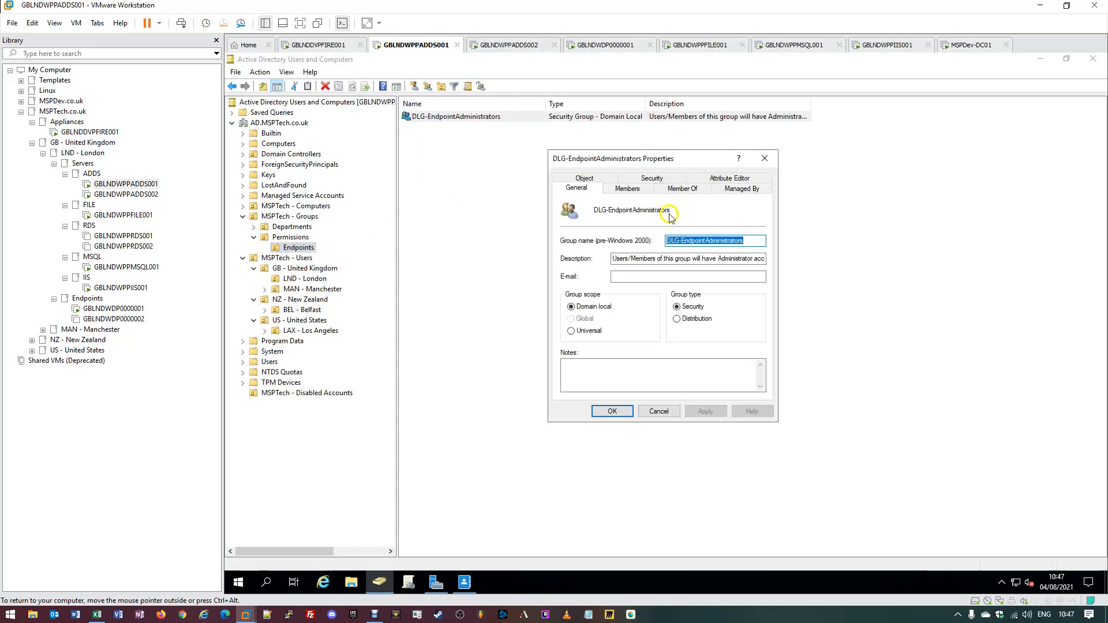
left_click(619, 192)
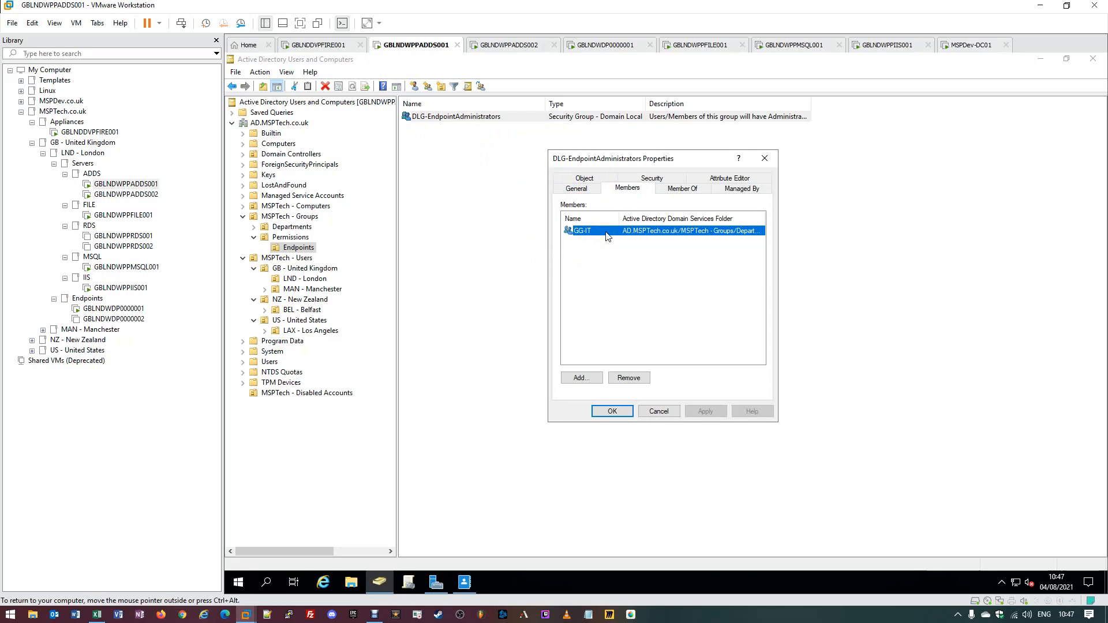
left_click(763, 160)
left_click(455, 116)
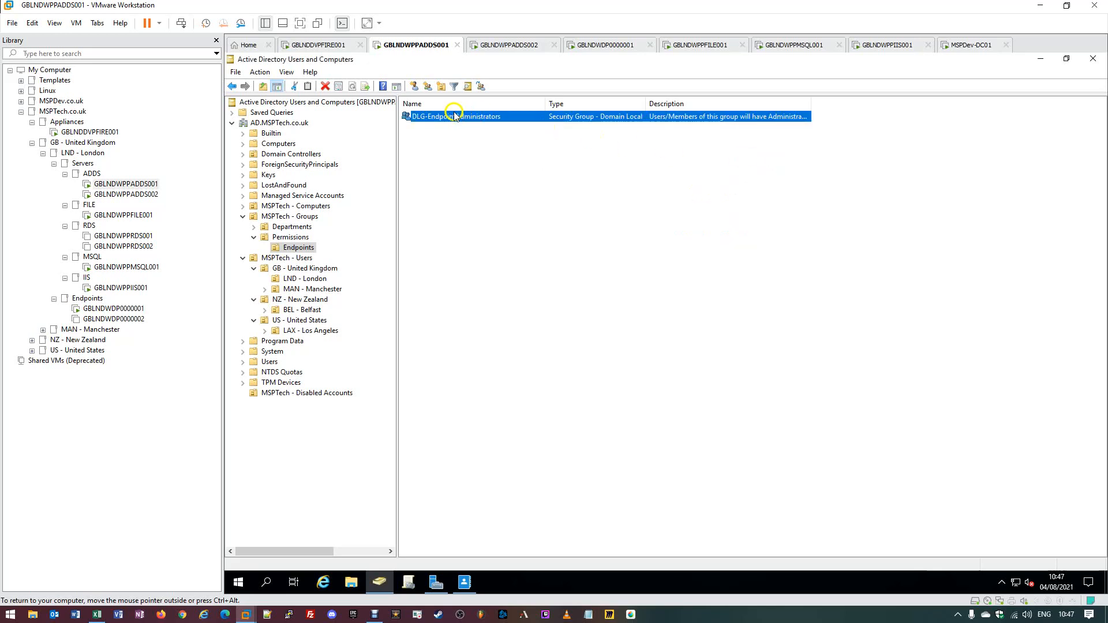
- Delete the DLG-EndpointAdministrators group from the Endpoints OU and confirm the deletion
right_click(499, 119)
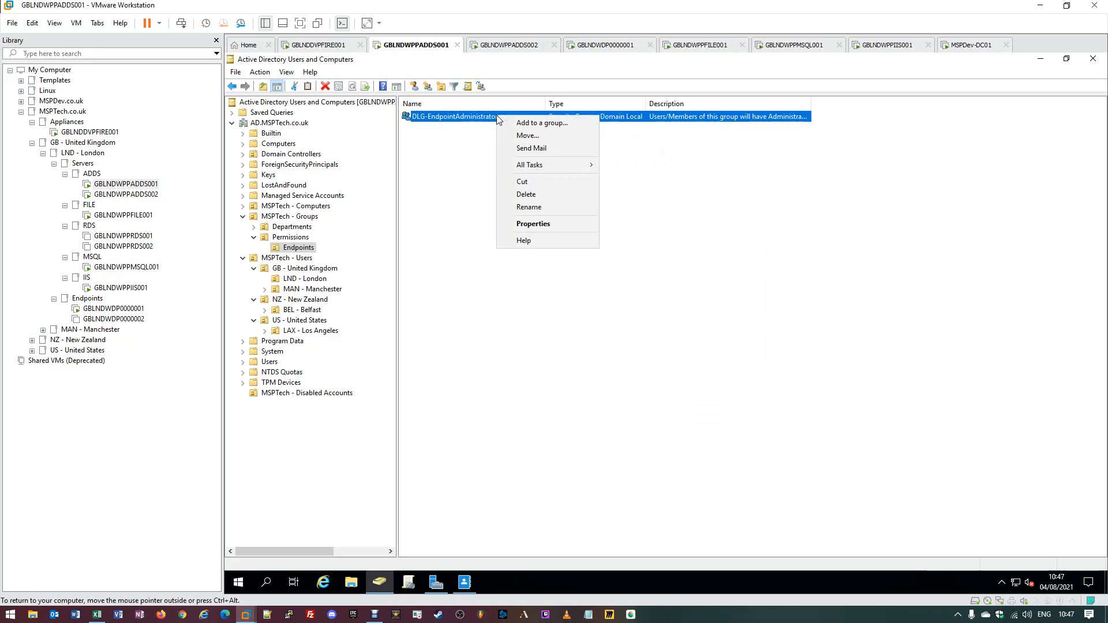
left_click(559, 199)
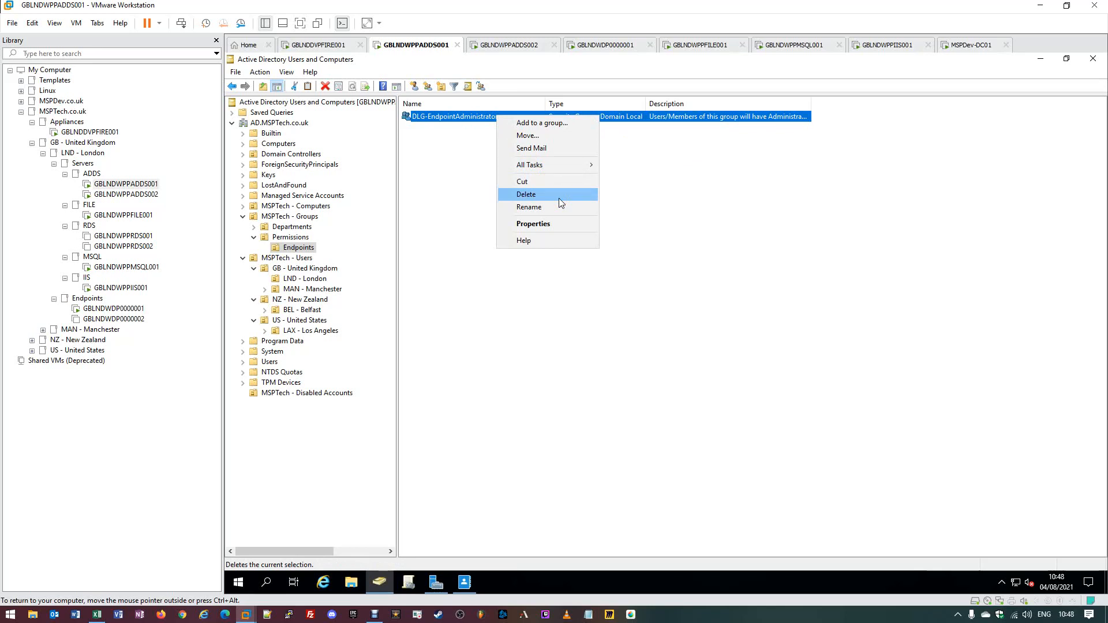
left_click(559, 198)
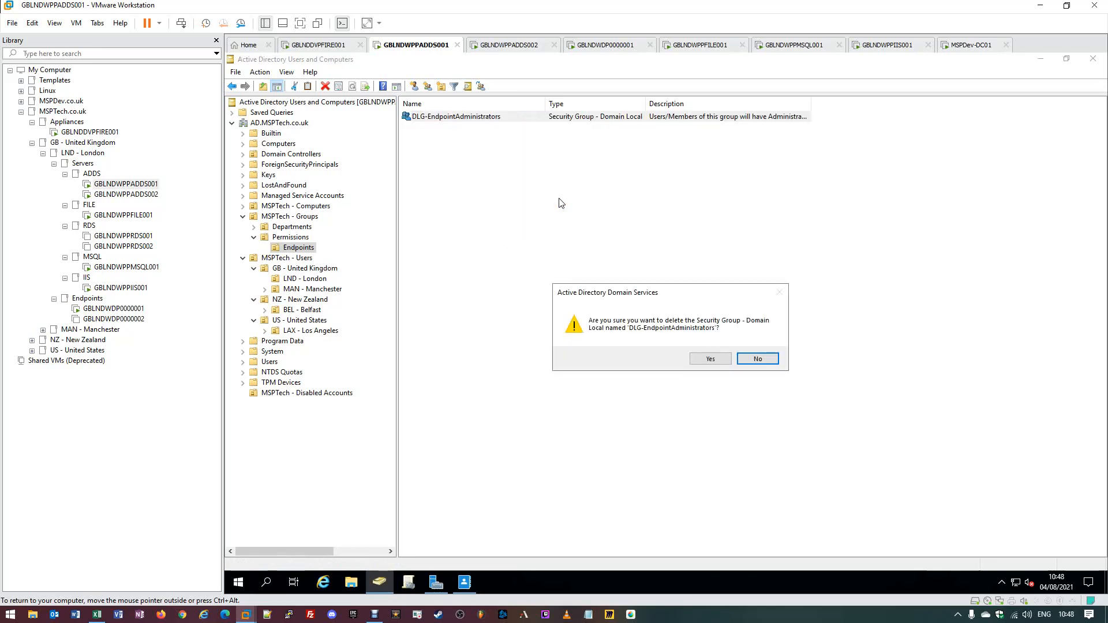
left_click(710, 359)
left_click(711, 359)
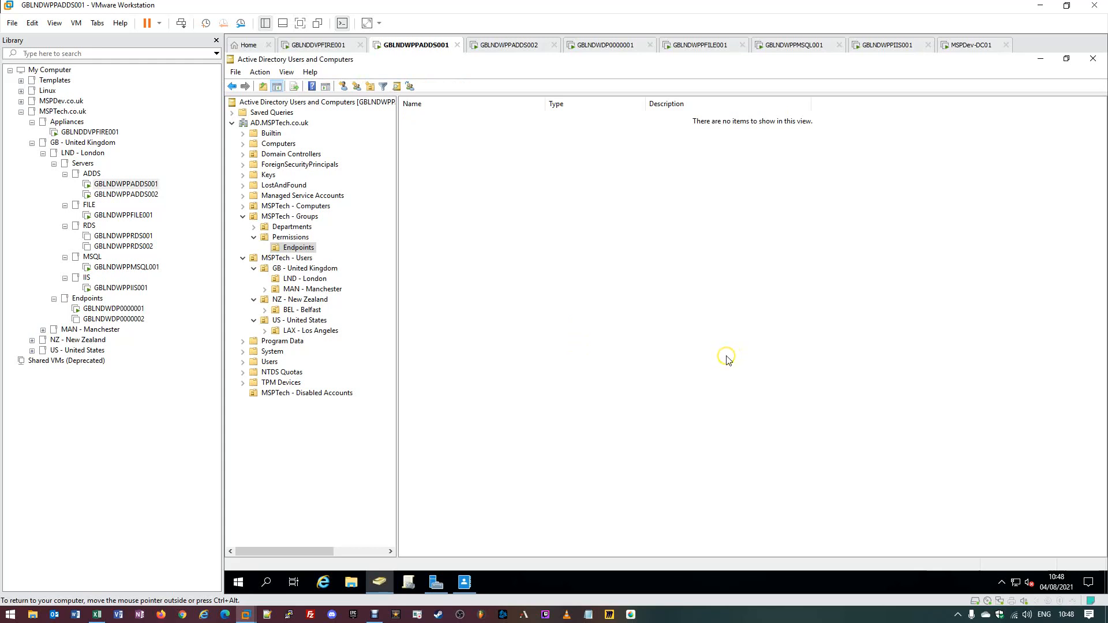
- Switch to the Administrative Center's Deleted Objects view and refresh the list
left_click(466, 584)
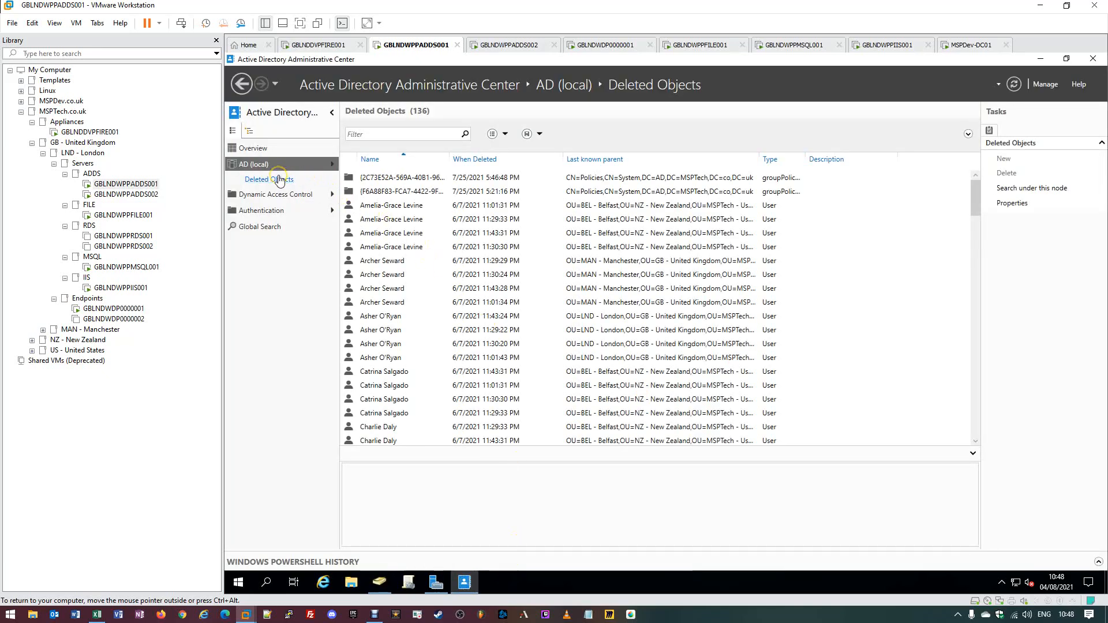
left_click(1015, 84)
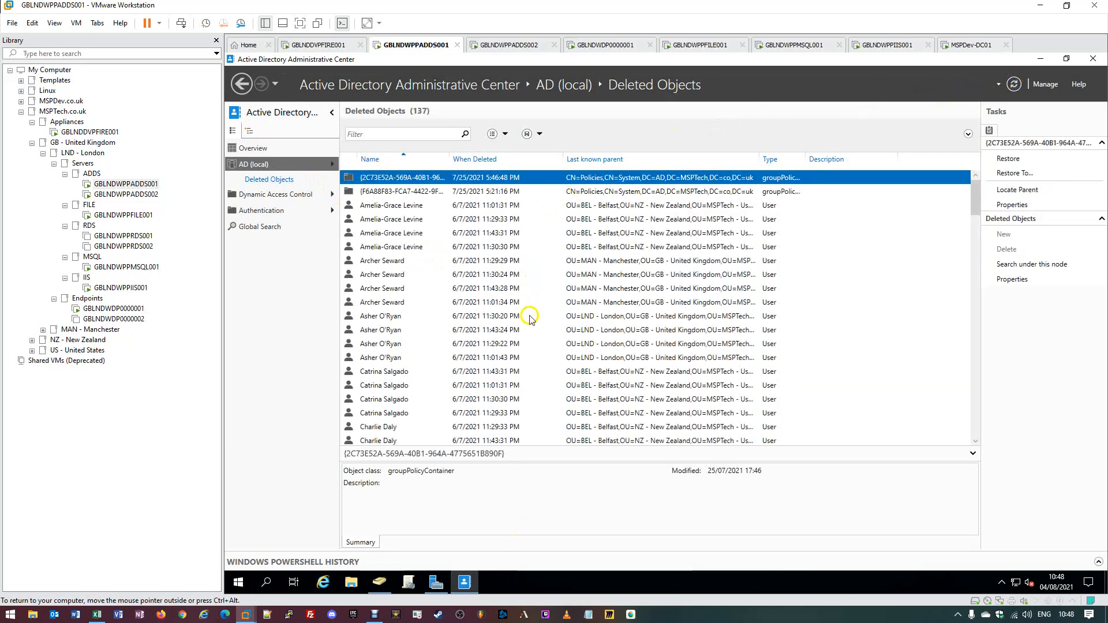
left_click(530, 319)
- Scroll through Deleted Objects and select the deleted DLG-EndpointAdministrators group
scroll(530, 327, "down", 6)
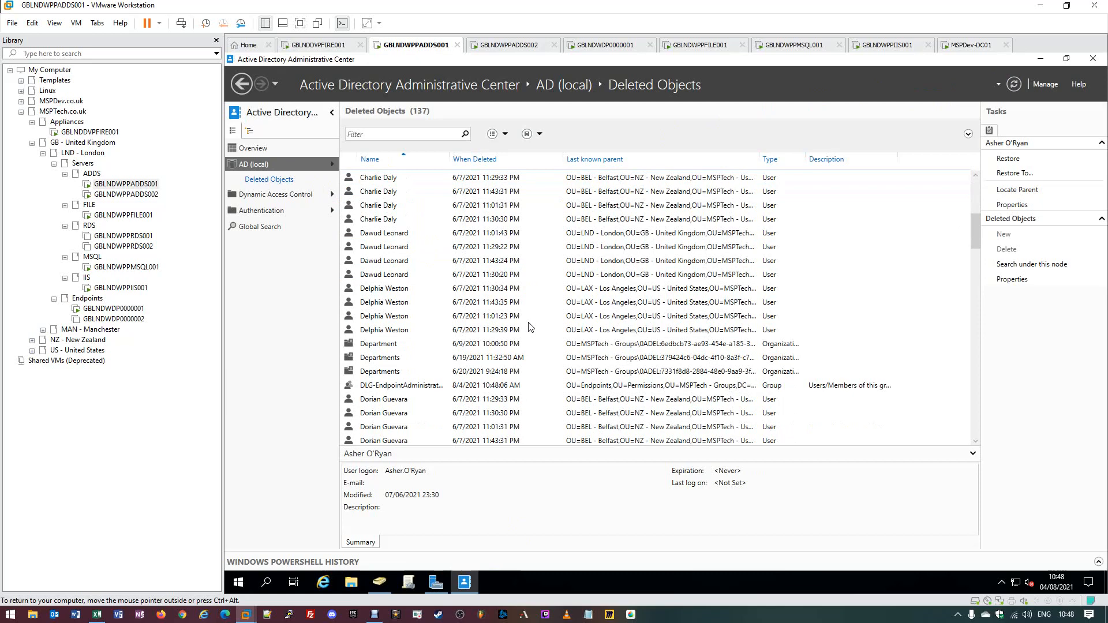
scroll(531, 327, "down", 1)
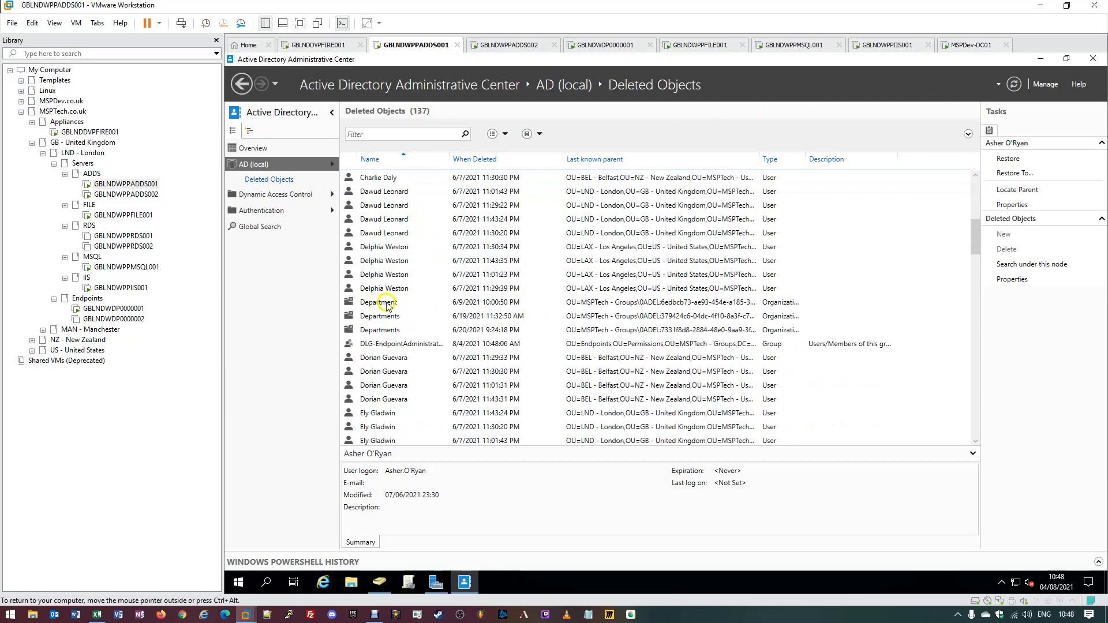
scroll(387, 306, "down", 3)
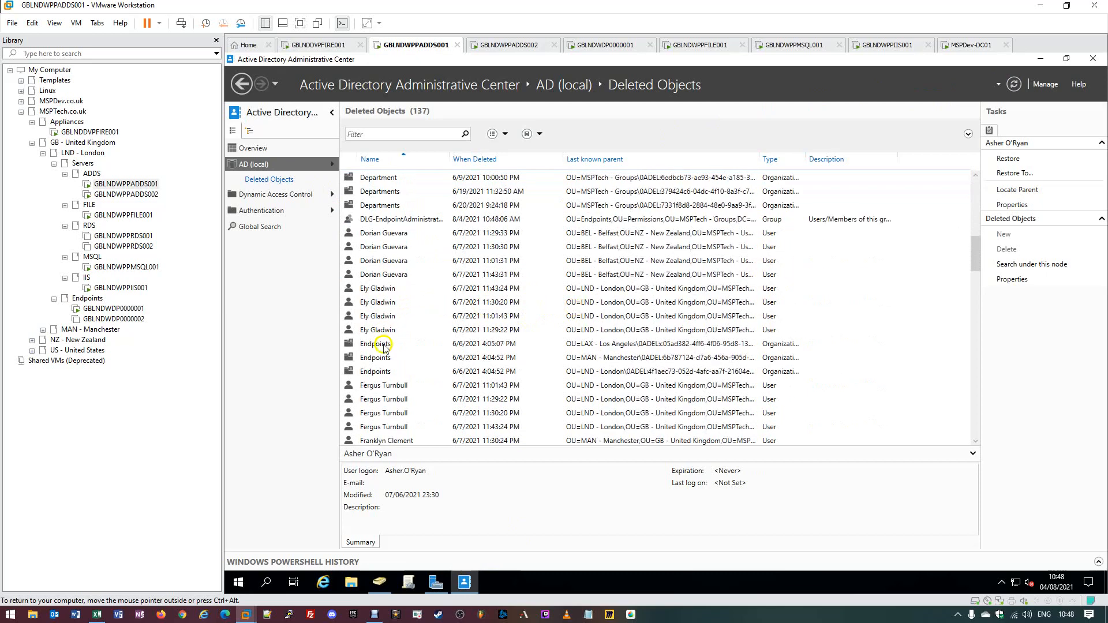
scroll(384, 347, "down", 2)
scroll(384, 347, "down", 3)
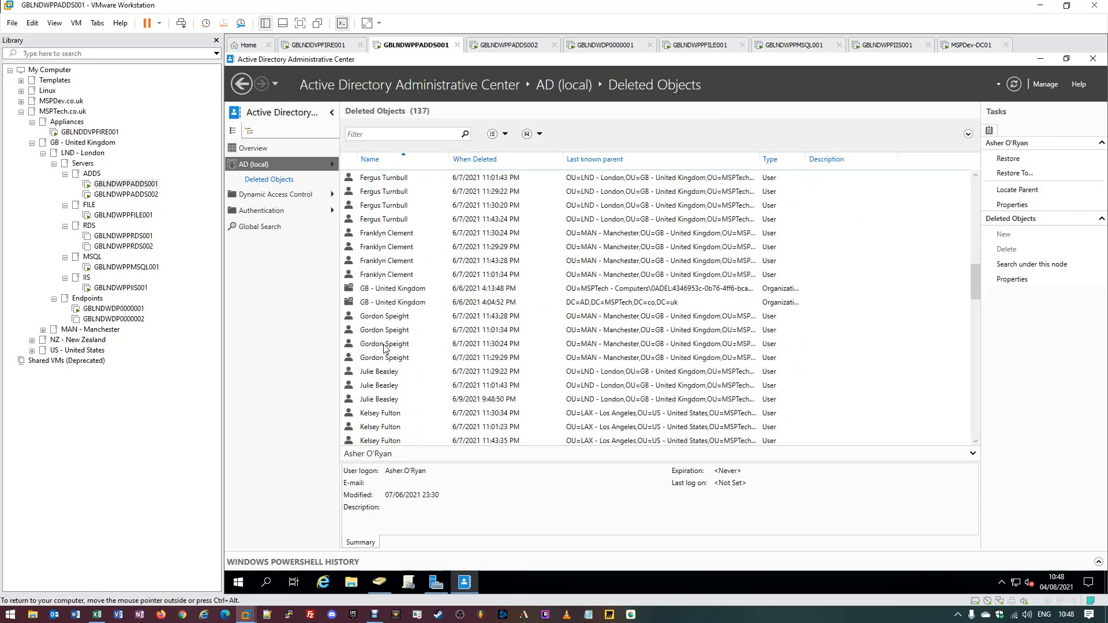
scroll(385, 348, "down", 3)
scroll(384, 347, "down", 6)
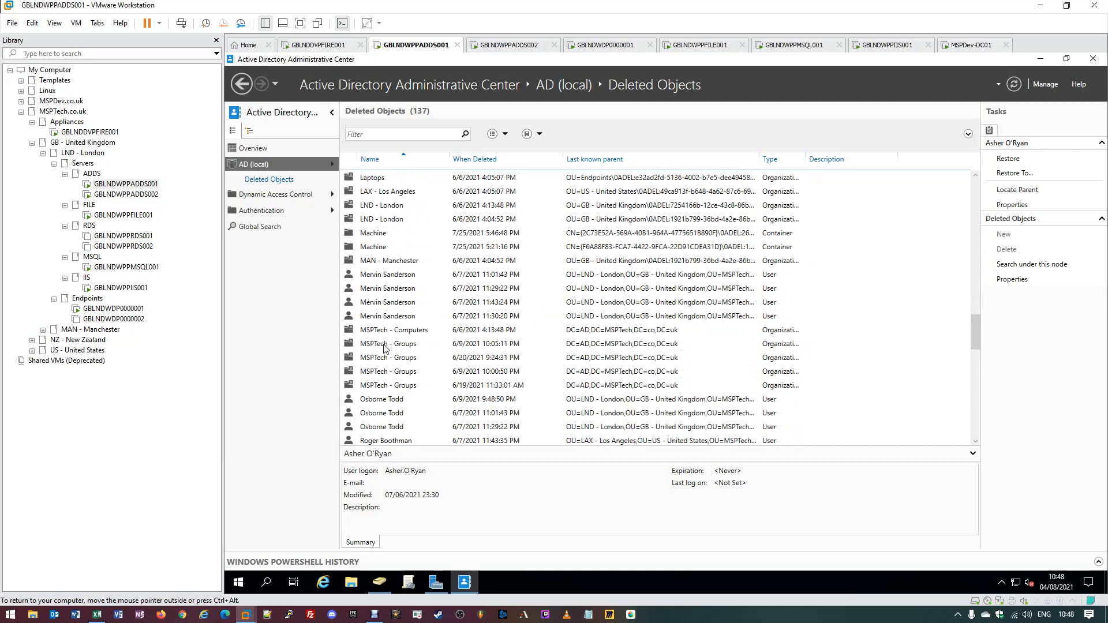
scroll(384, 347, "down", 5)
scroll(384, 347, "down", 8)
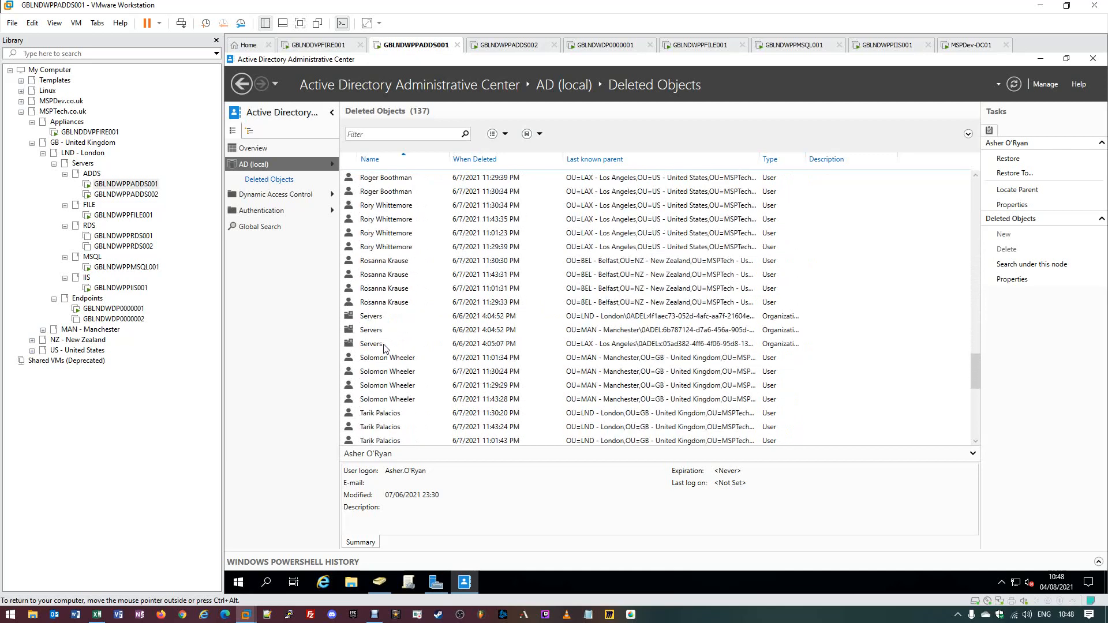
scroll(384, 347, "down", 2)
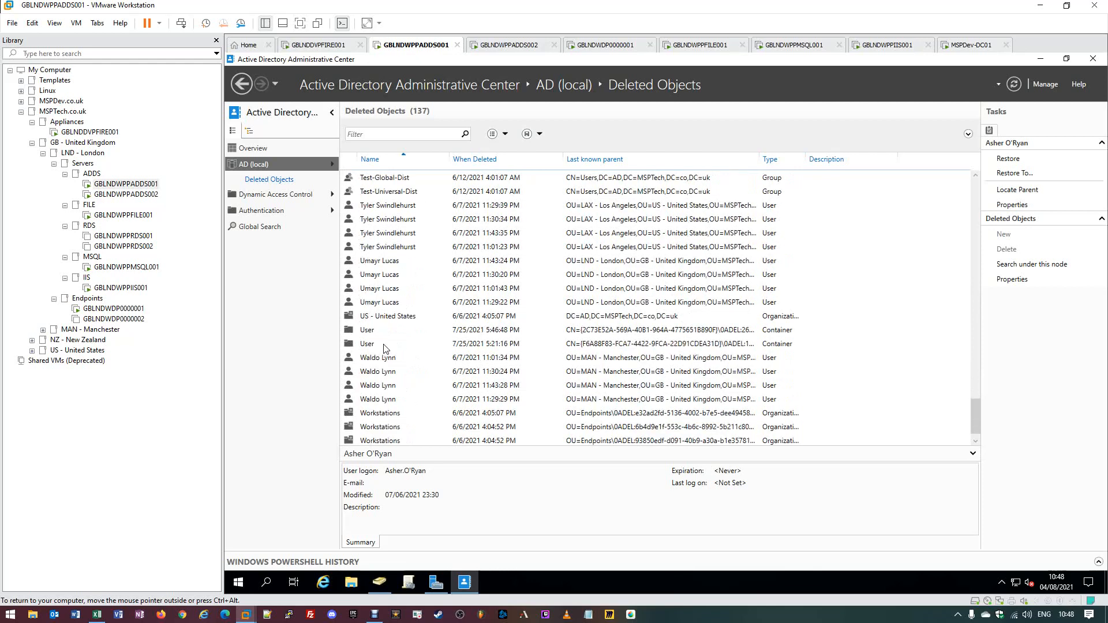
scroll(384, 347, "up", 12)
scroll(384, 347, "up", 15)
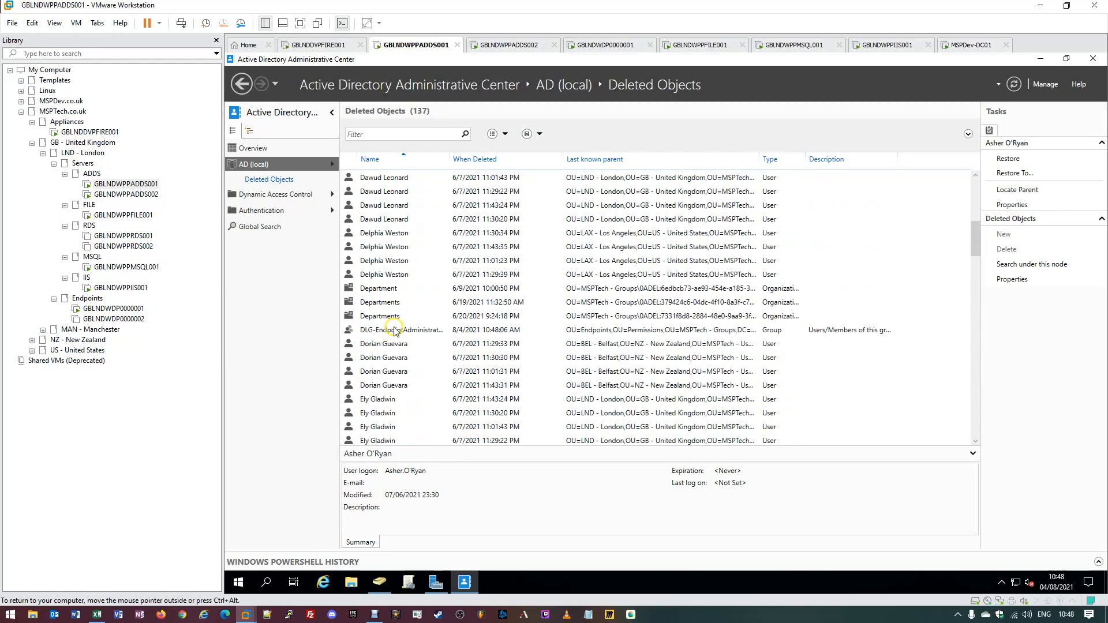
left_click(393, 331)
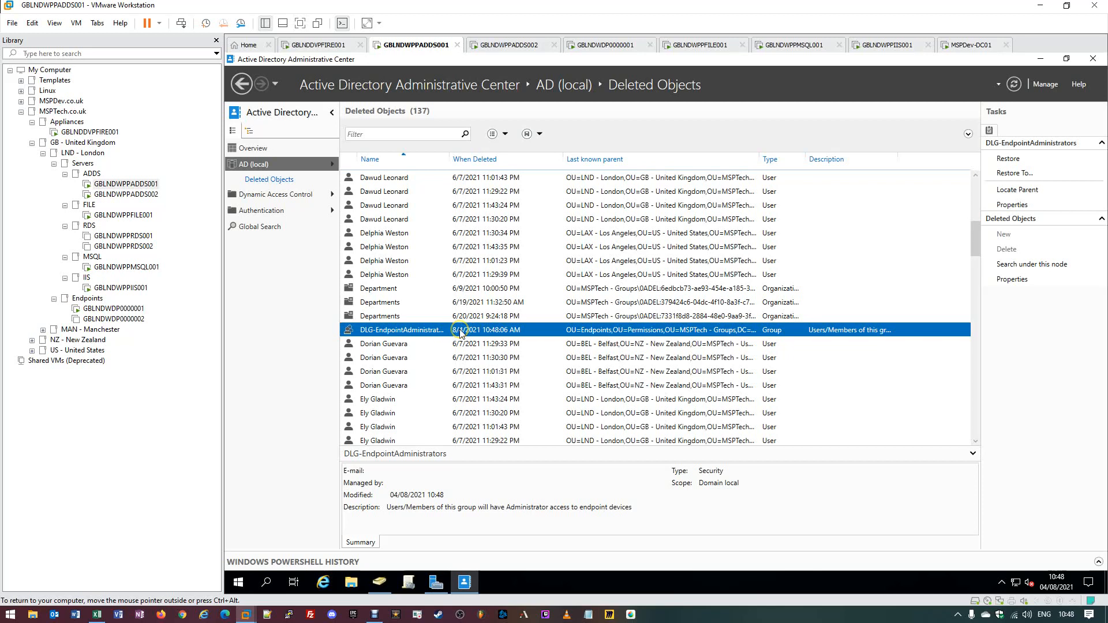
- Restore DLG-EndpointAdministrators, then refresh the Endpoints OU in Users and Computers to see it
right_click(416, 334)
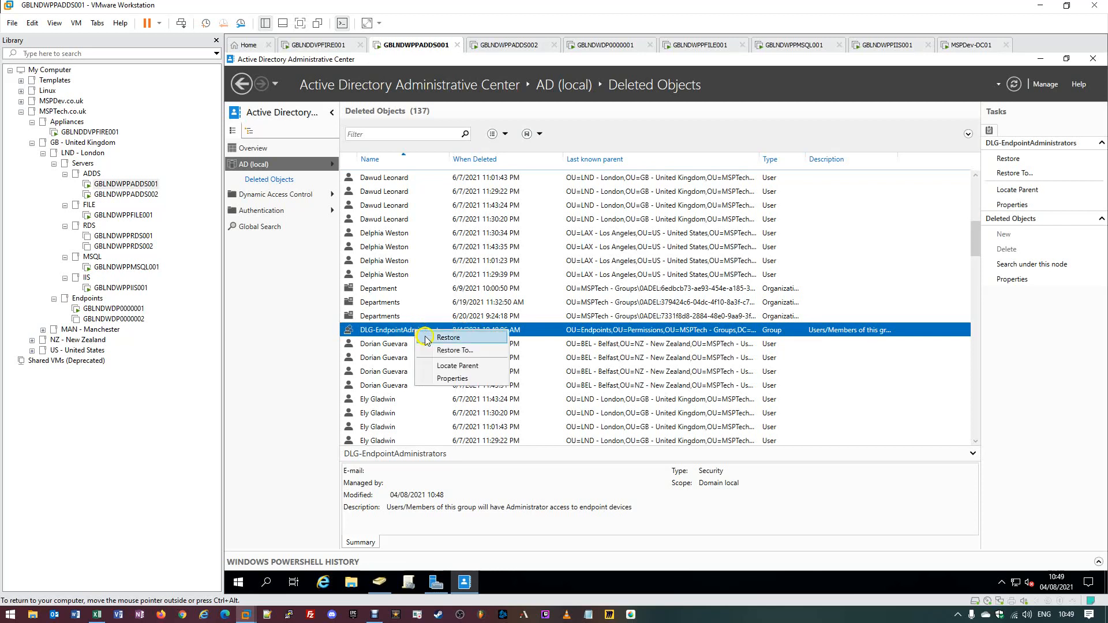
left_click(428, 338)
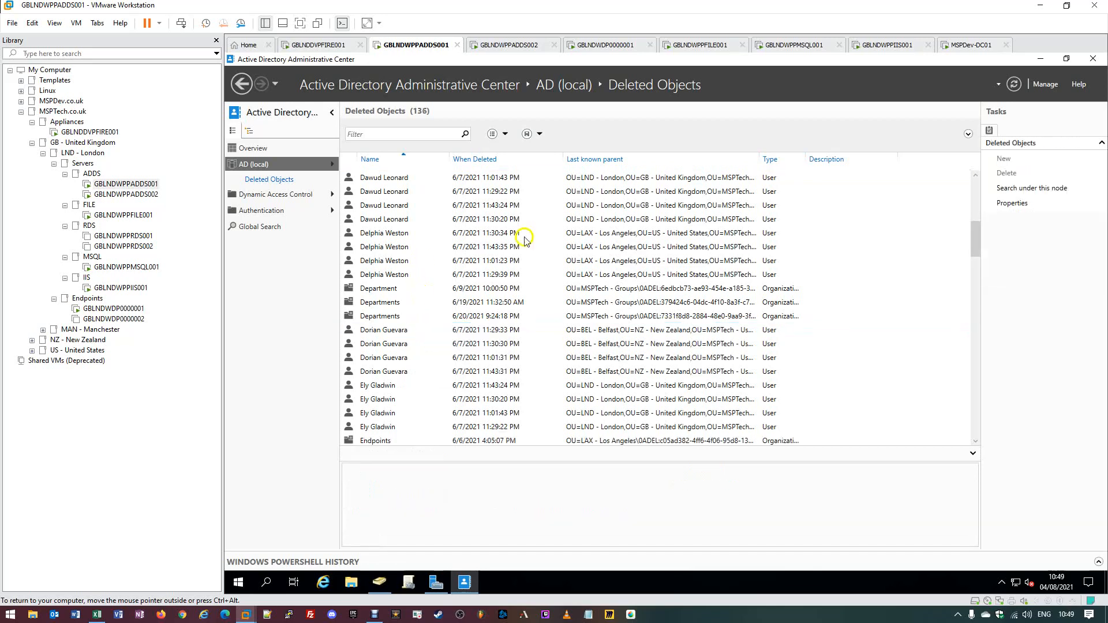
left_click(1038, 59)
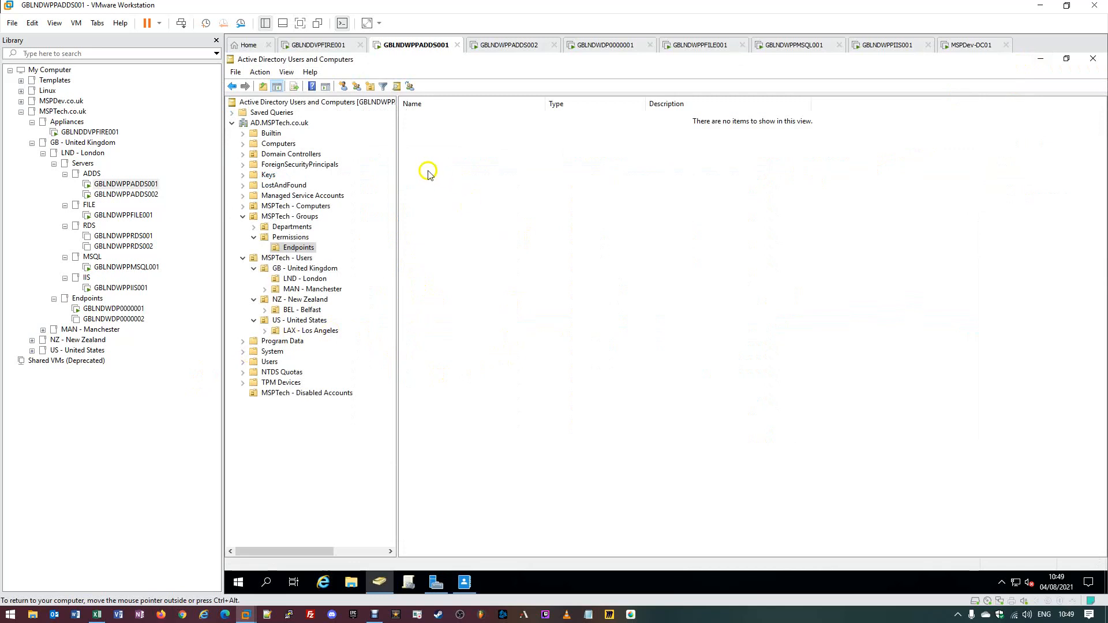
left_click(291, 248)
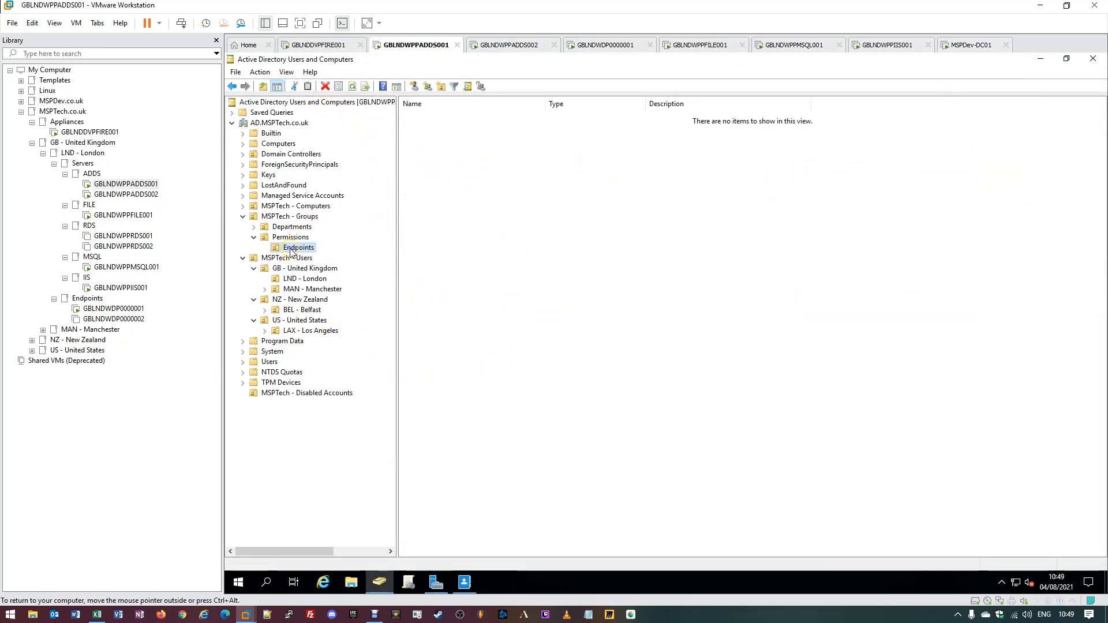
left_click(352, 86)
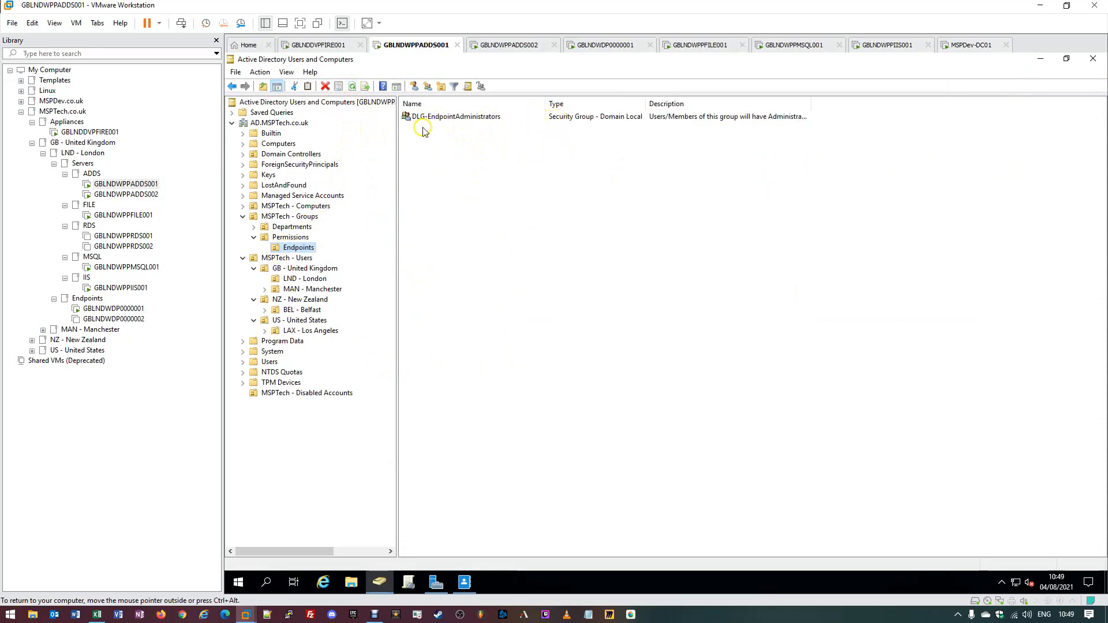
double_click(478, 118)
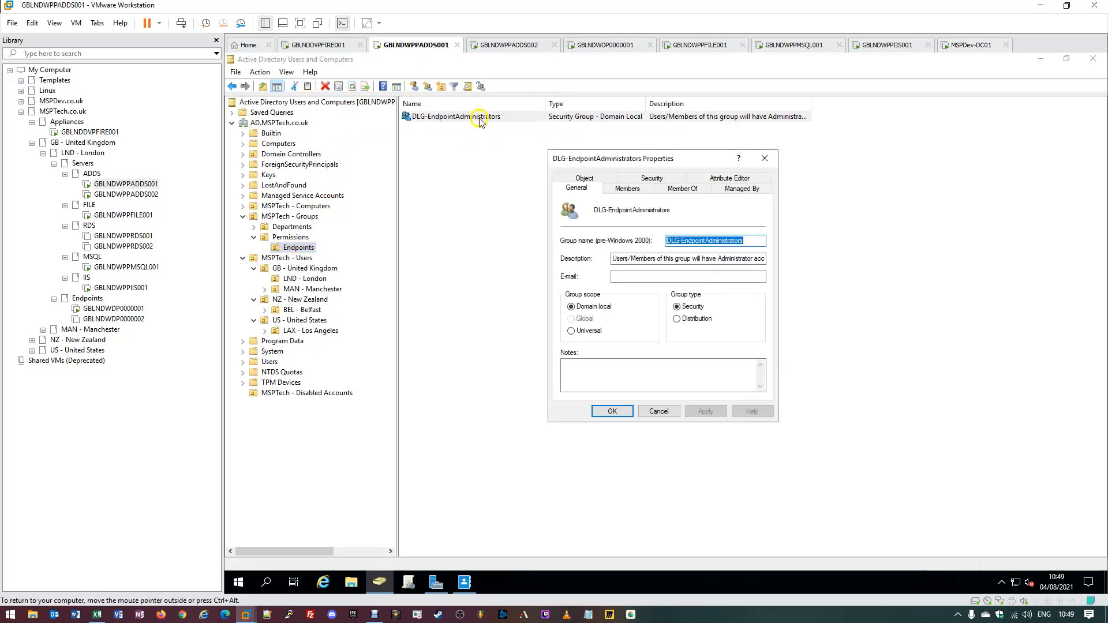
left_click(605, 190)
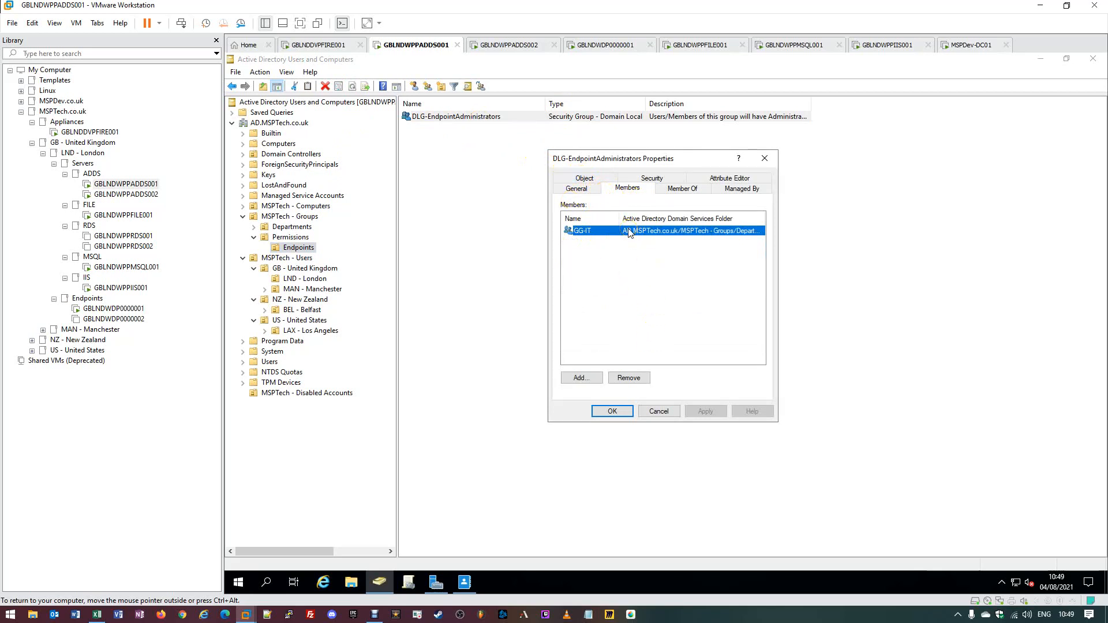
left_click(693, 191)
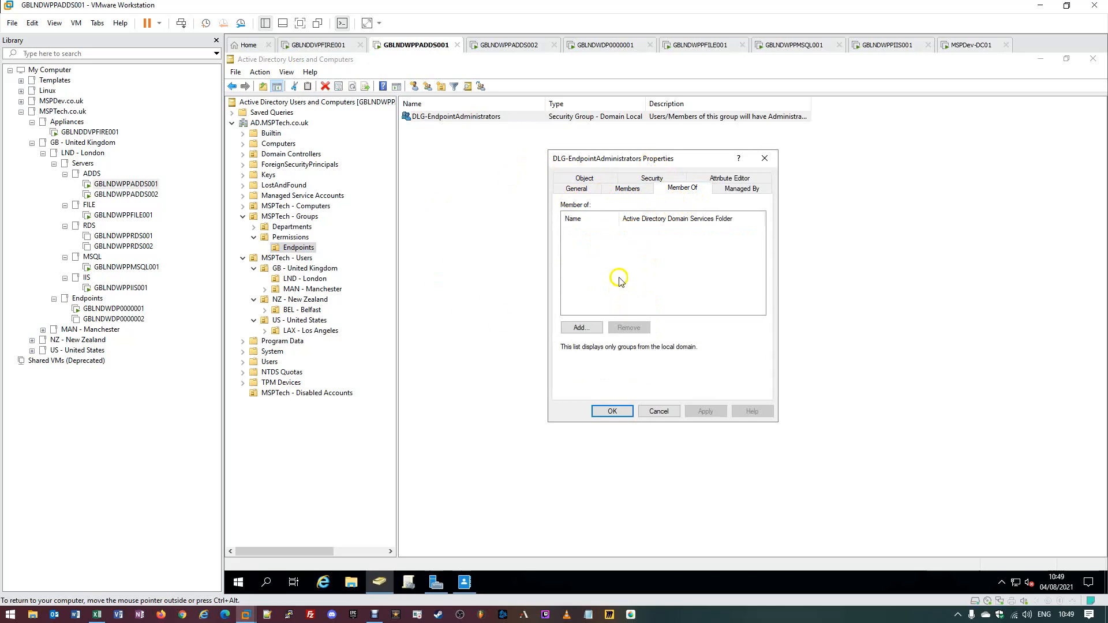
left_click(581, 189)
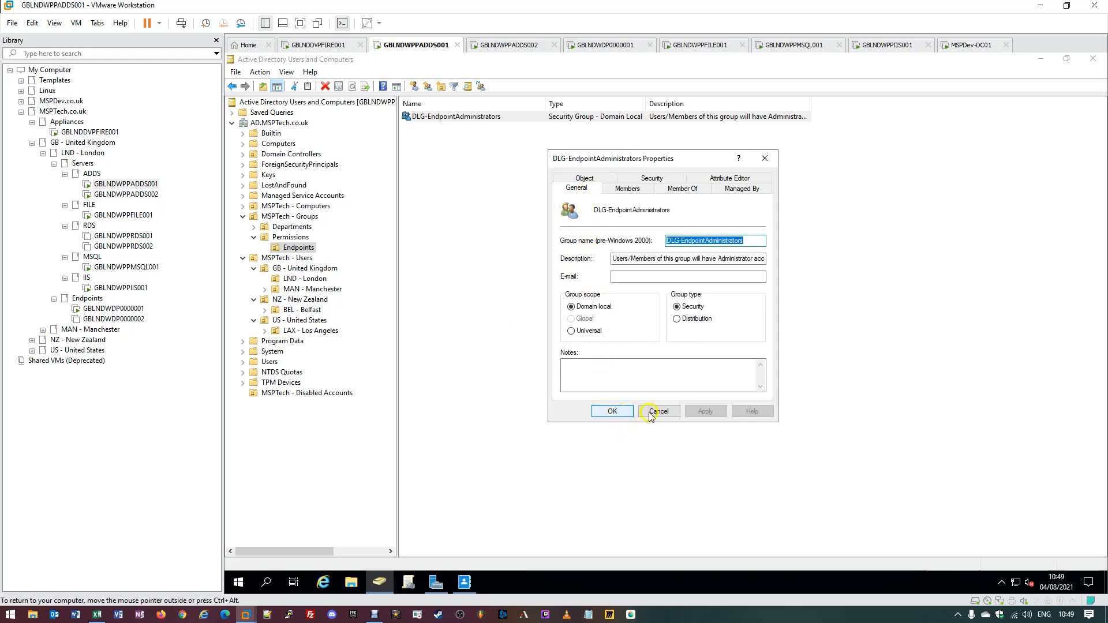
left_click(764, 157)
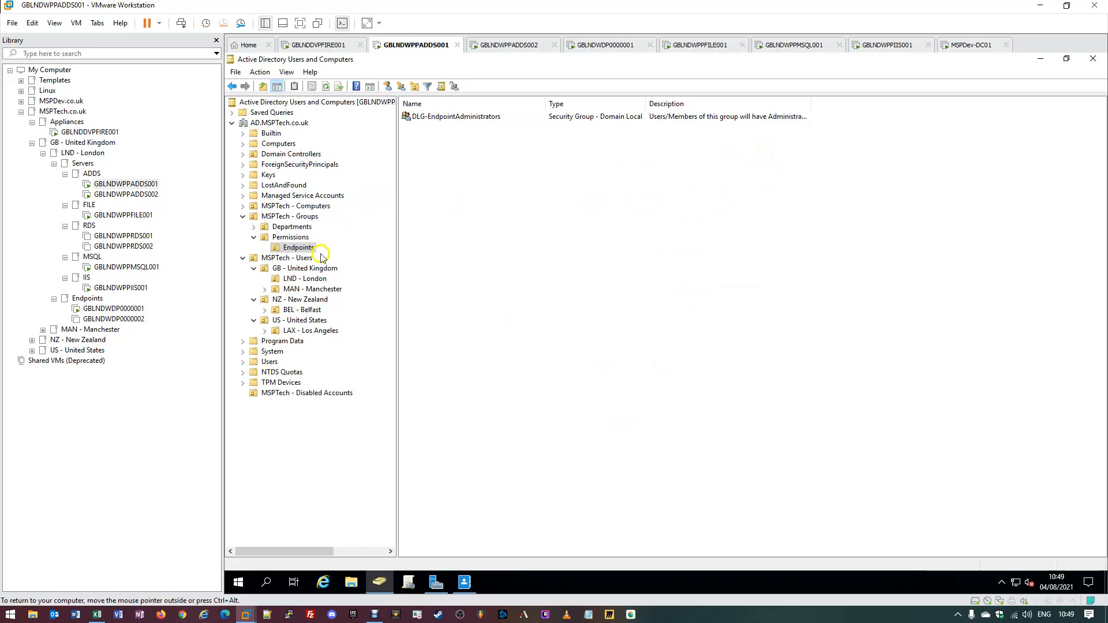
- Delete GG-Directors from the Departments OU, confirm, and return to the Administrative Center
left_click(302, 228)
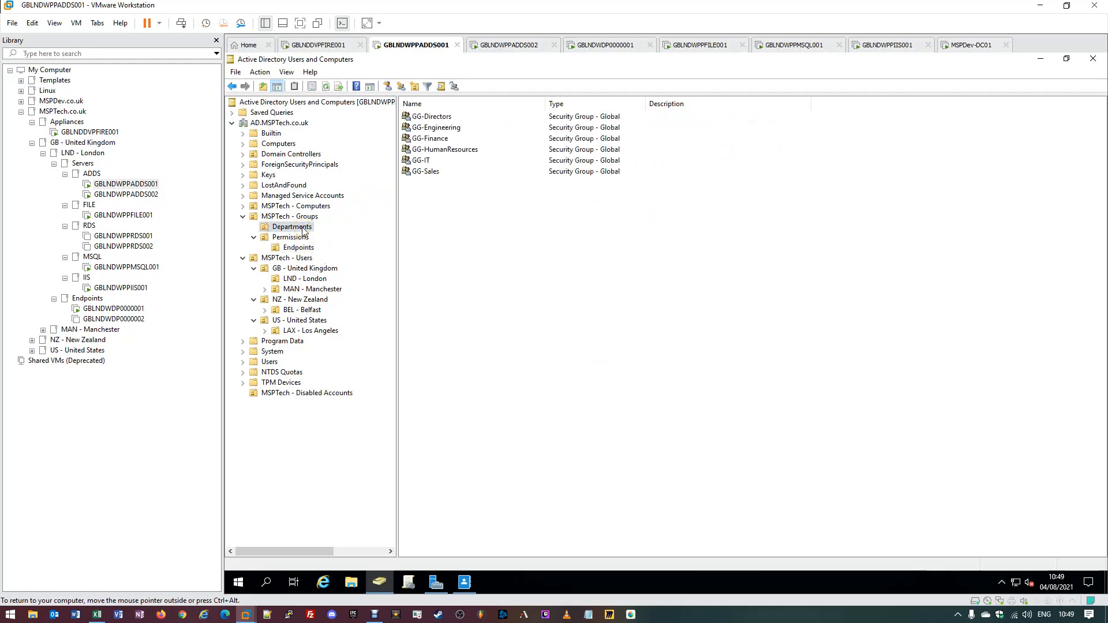
left_click(426, 117)
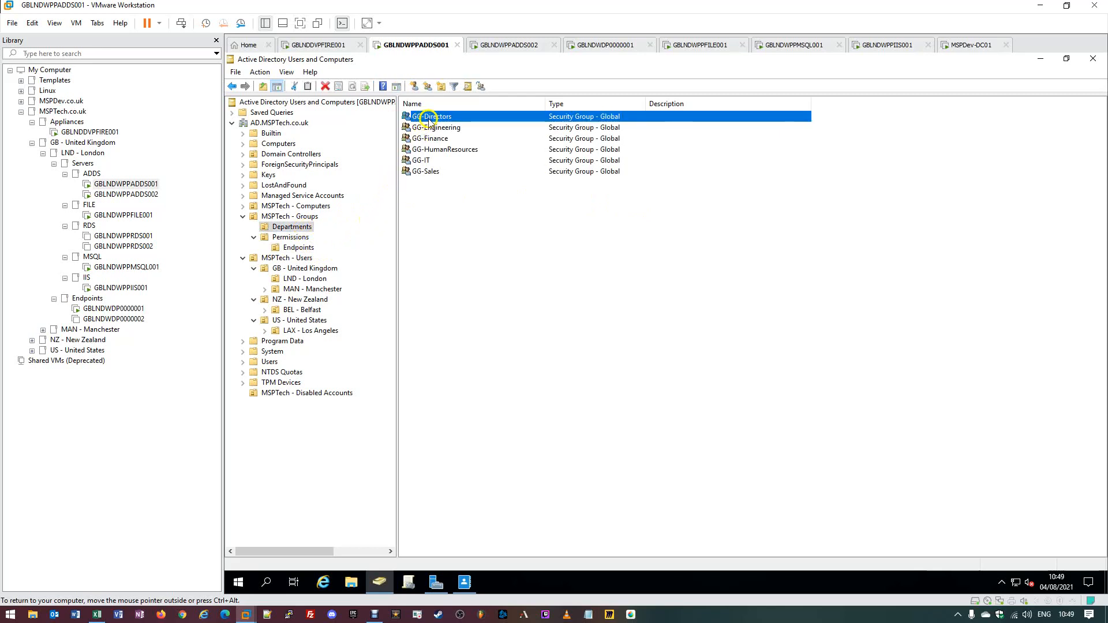
right_click(435, 120)
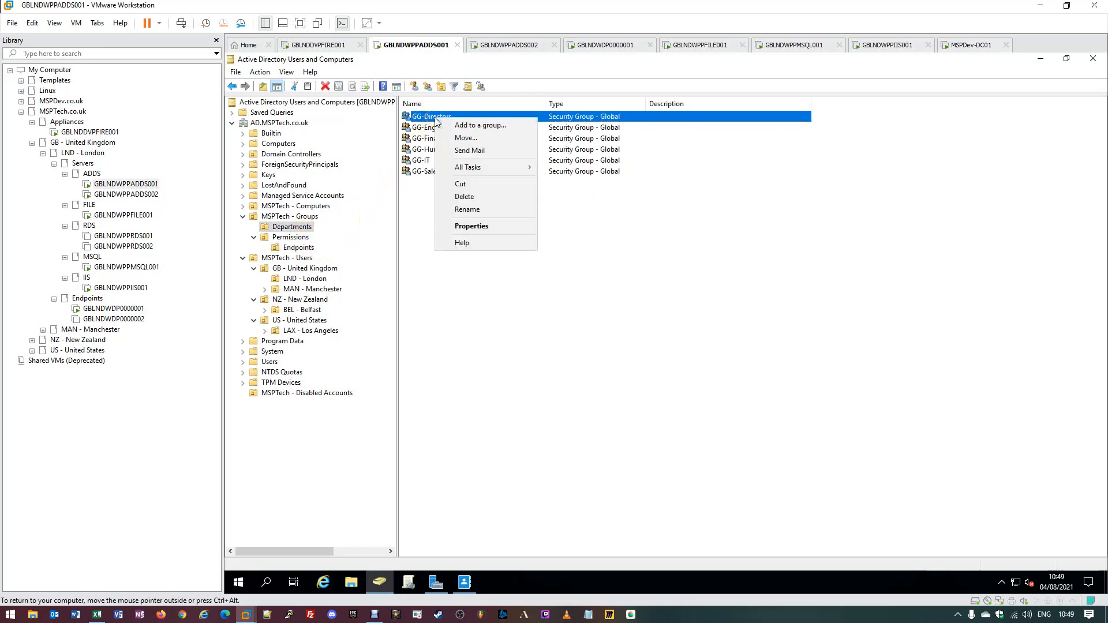
left_click(457, 199)
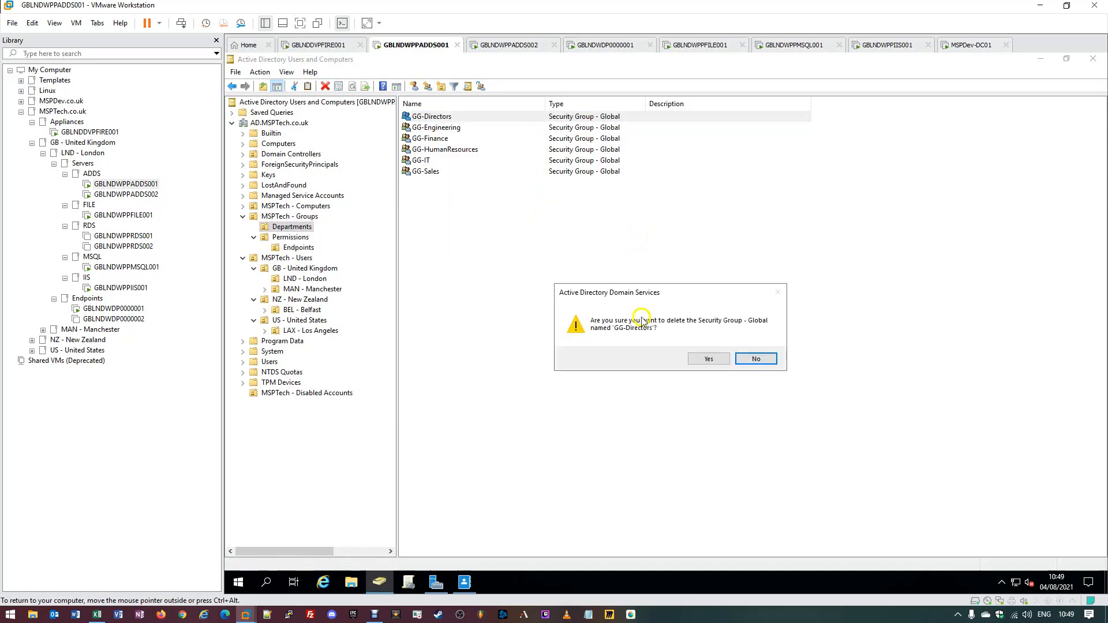
left_click(703, 358)
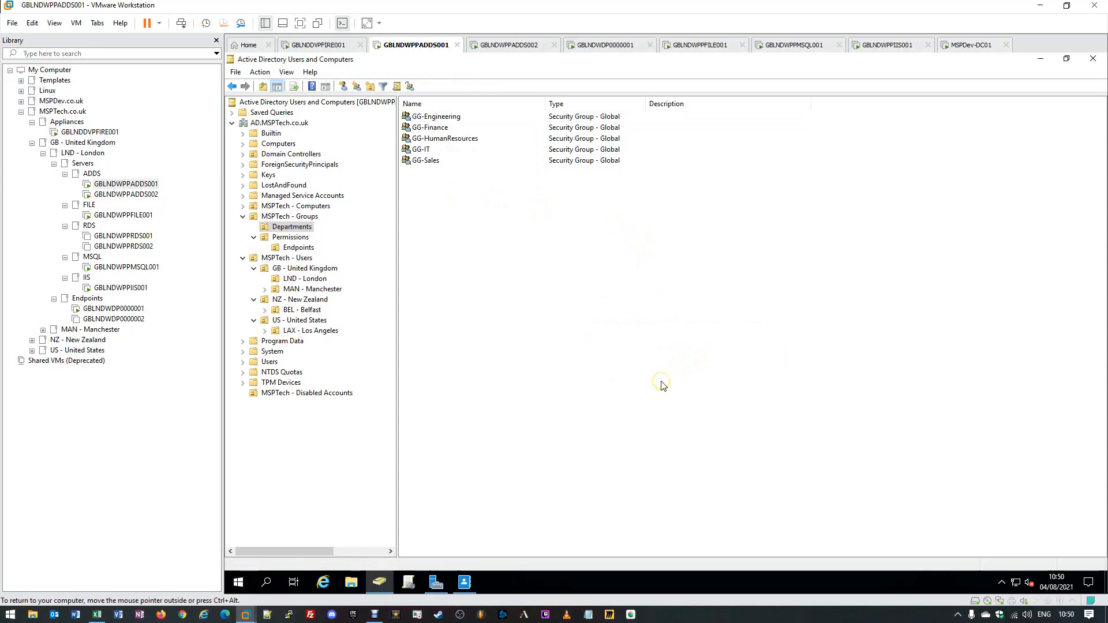
left_click(462, 583)
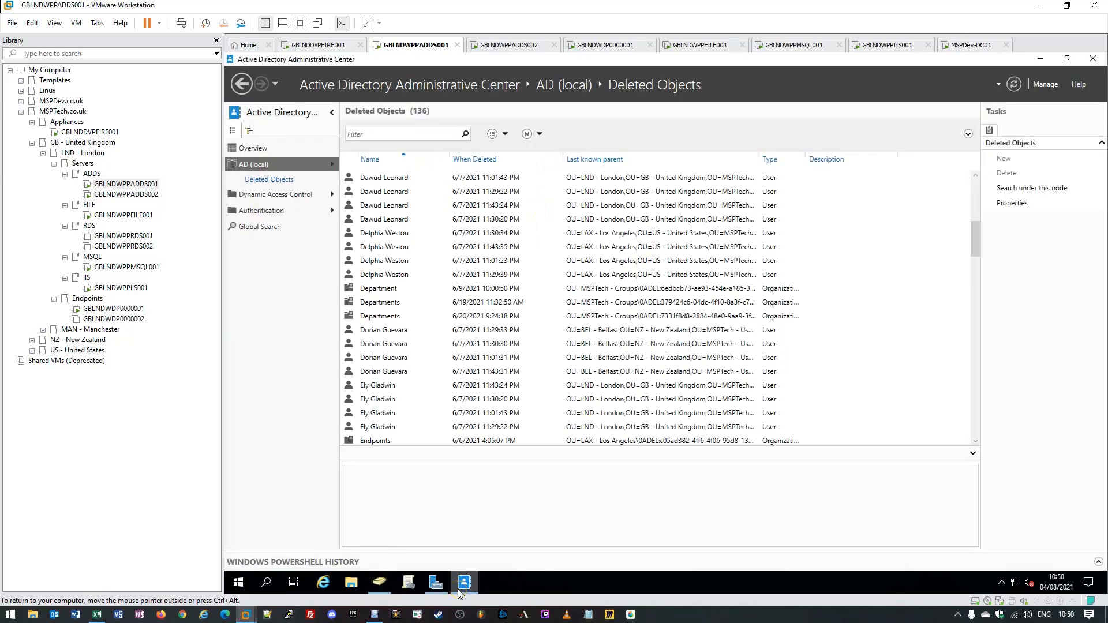
- Refresh Deleted Objects, locate the deleted GG-Directors group, and choose Restore To for it
left_click(1014, 85)
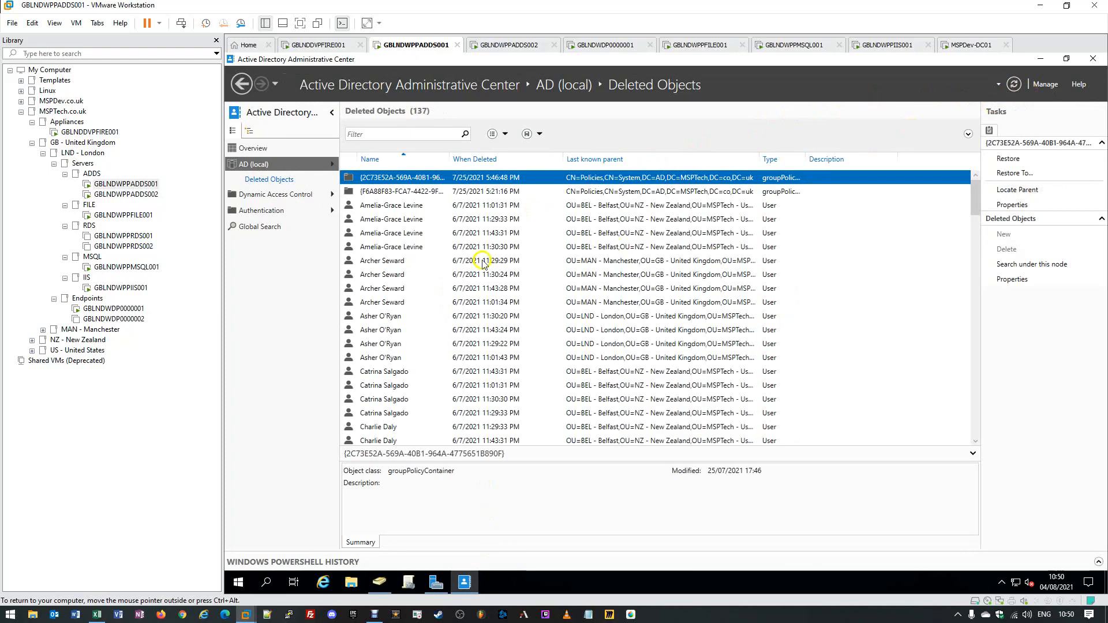
scroll(427, 303, "down", 2)
scroll(429, 306, "down", 2)
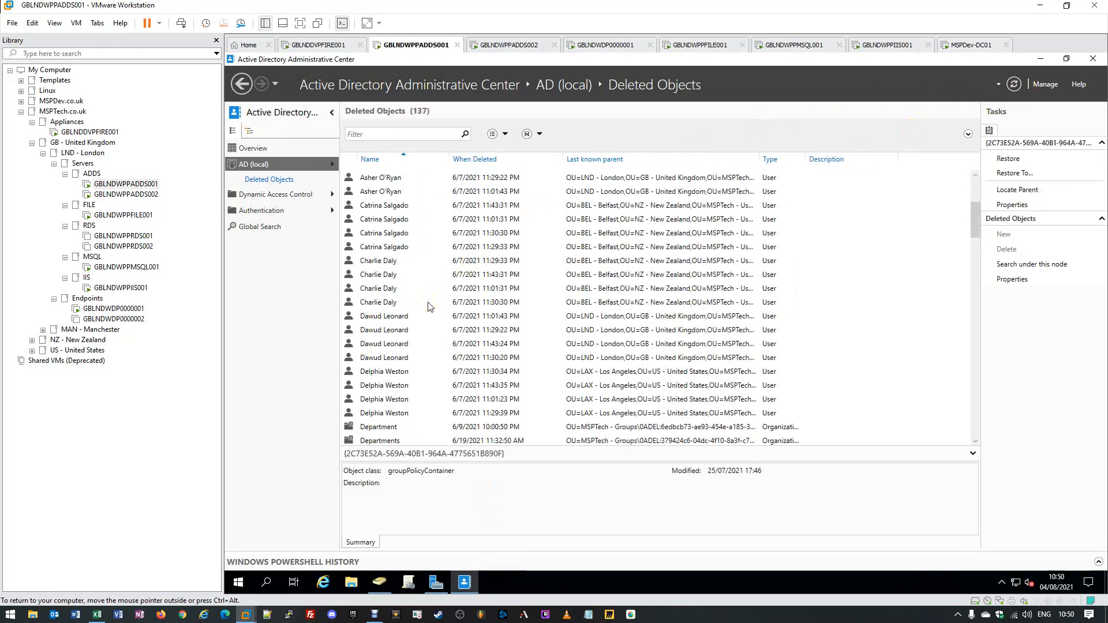
scroll(428, 306, "down", 1)
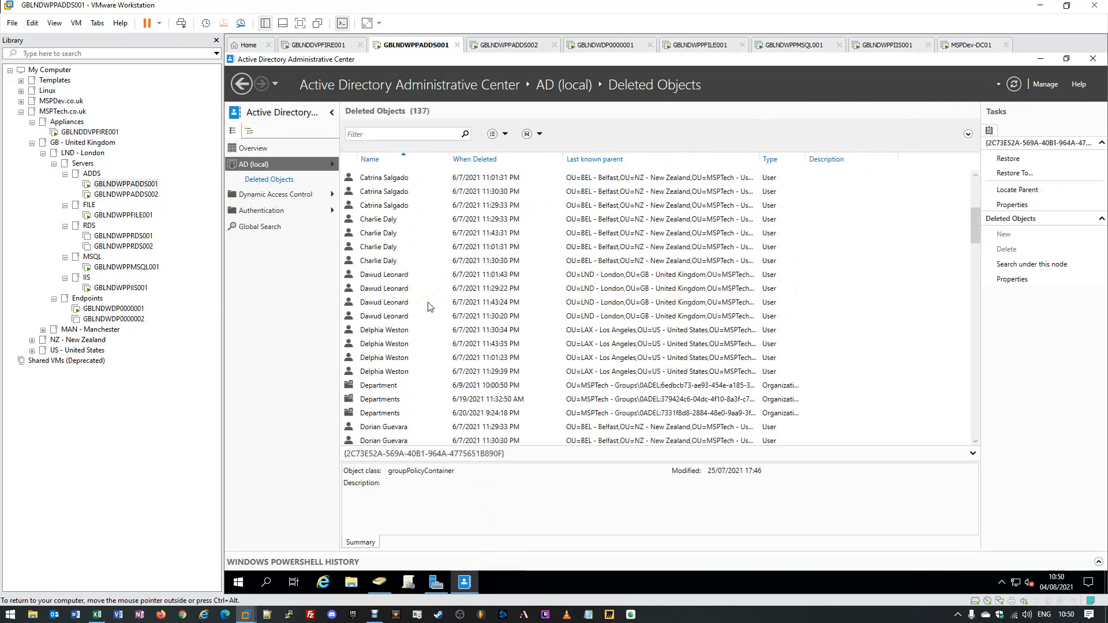
scroll(429, 306, "down", 6)
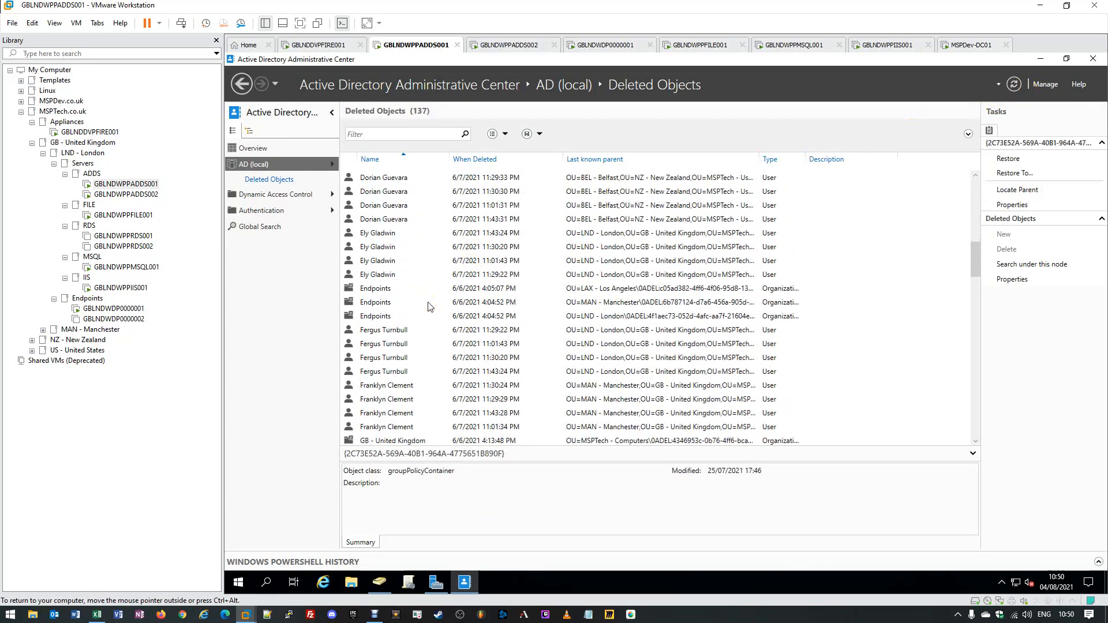
scroll(429, 306, "down", 2)
left_click(370, 390)
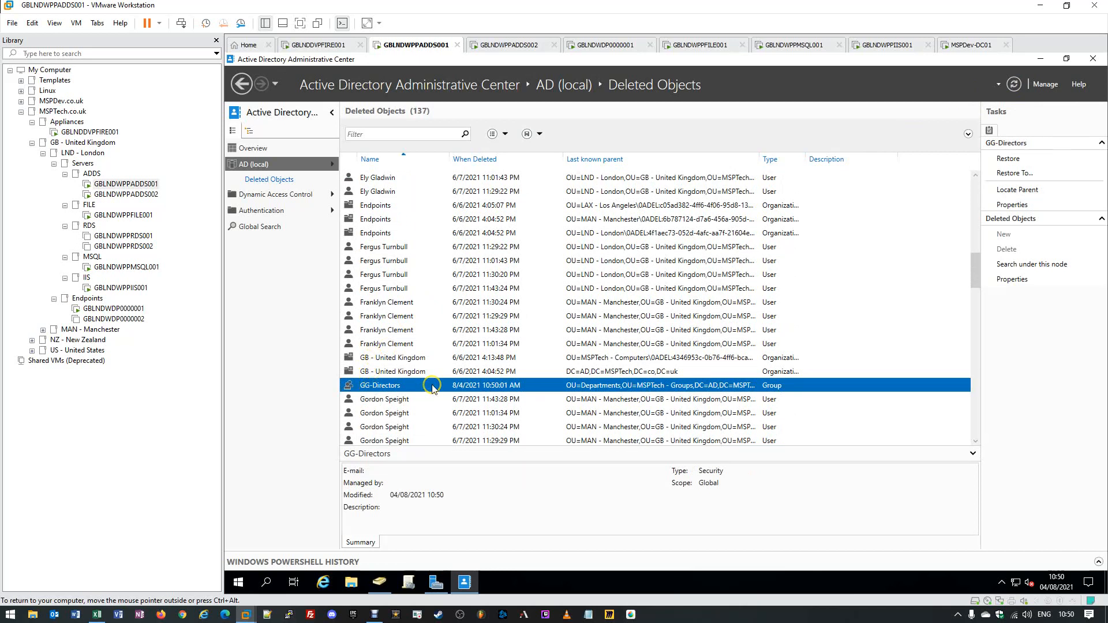
right_click(423, 388)
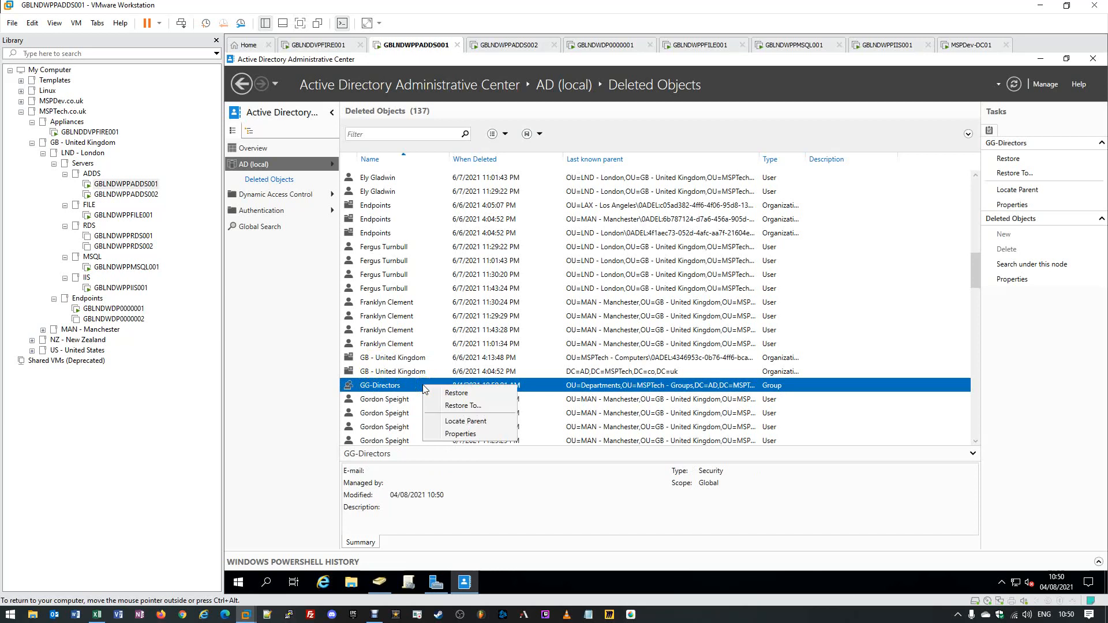
left_click(456, 406)
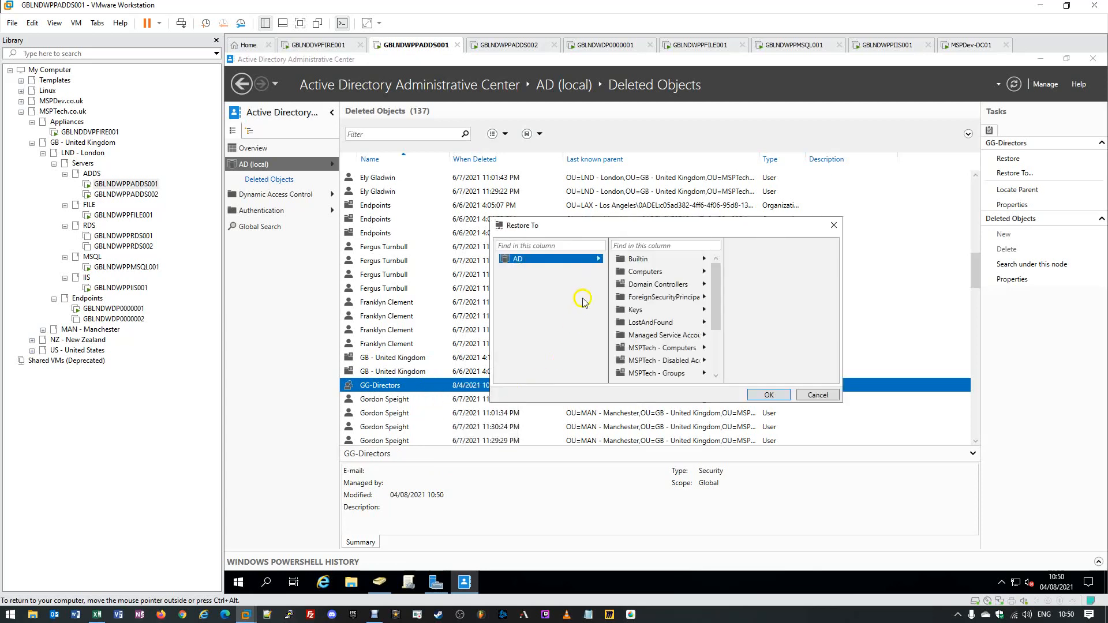
- Pick MSPTech - Groups > Departments as the destination and confirm restoring GG-Directors
left_click_drag(606, 228, 465, 164)
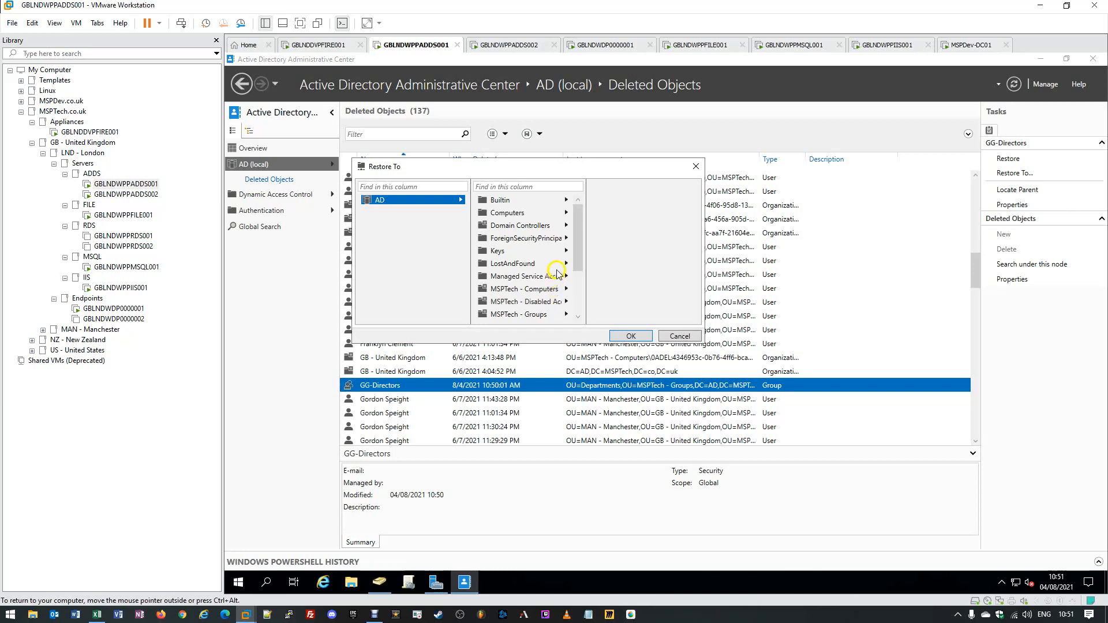
left_click_drag(577, 255, 579, 280)
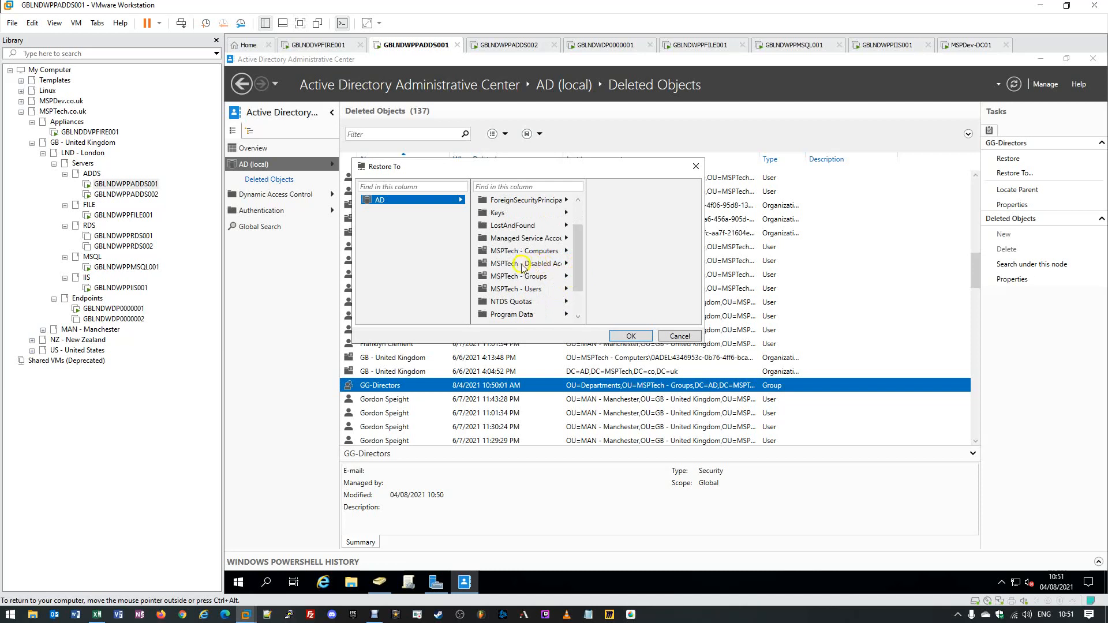
left_click(510, 282)
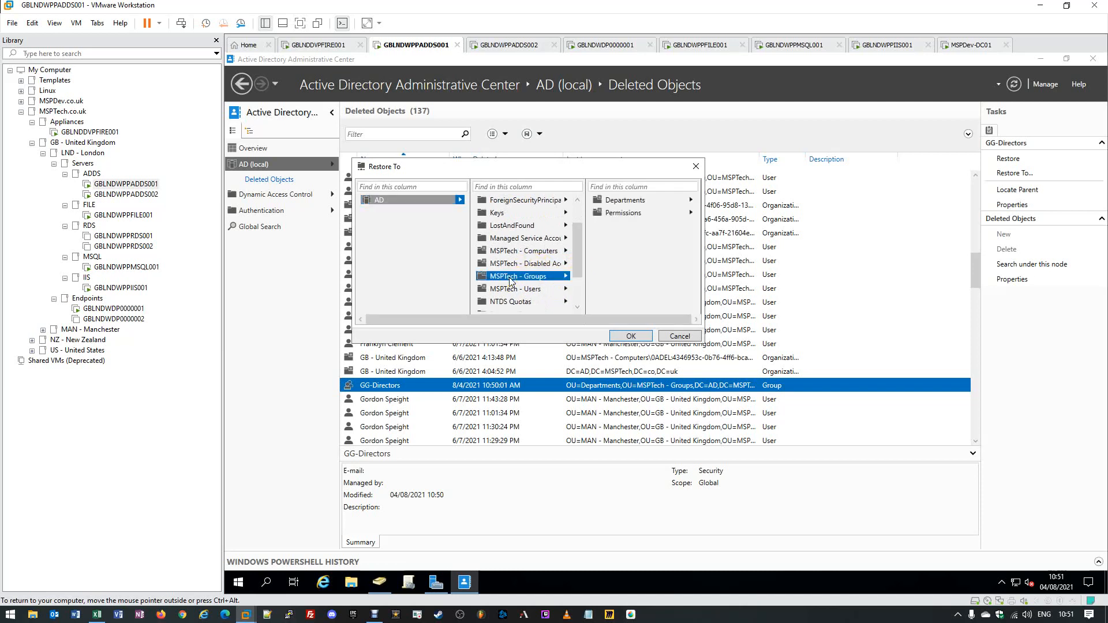
left_click(629, 201)
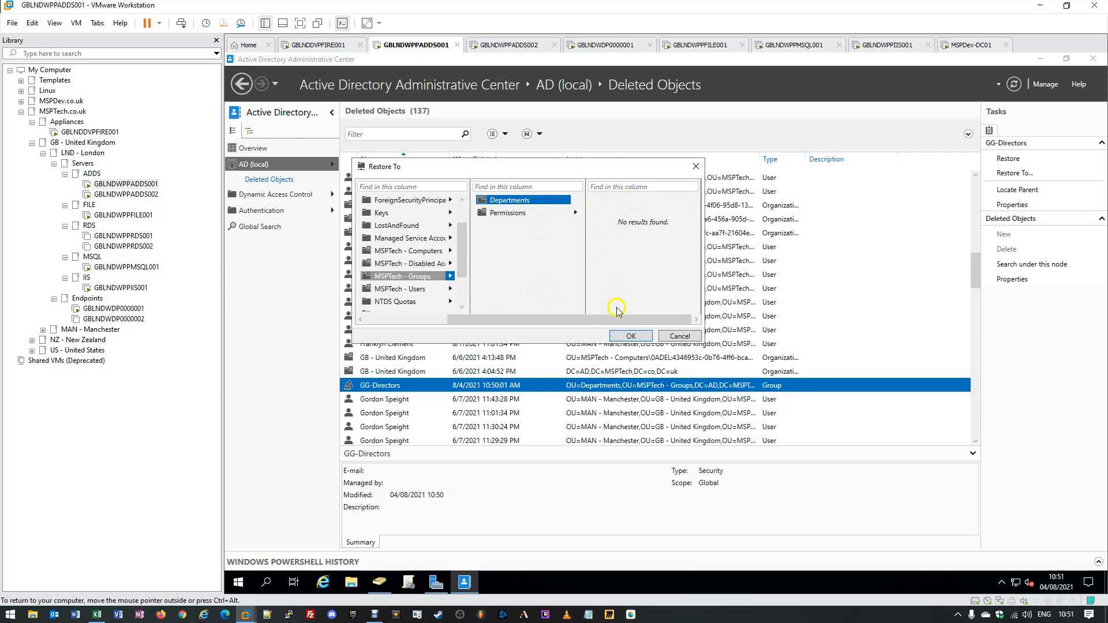
left_click(624, 336)
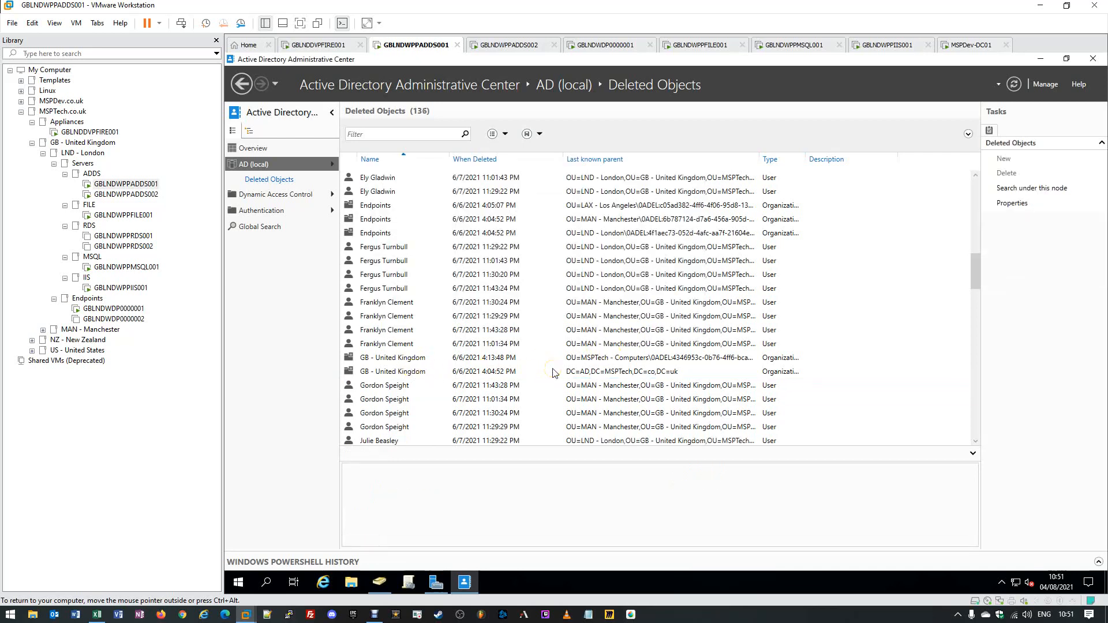
- Refresh Departments and verify GG-Directors' Members and Member Of tabs show its two members intact
left_click(1044, 60)
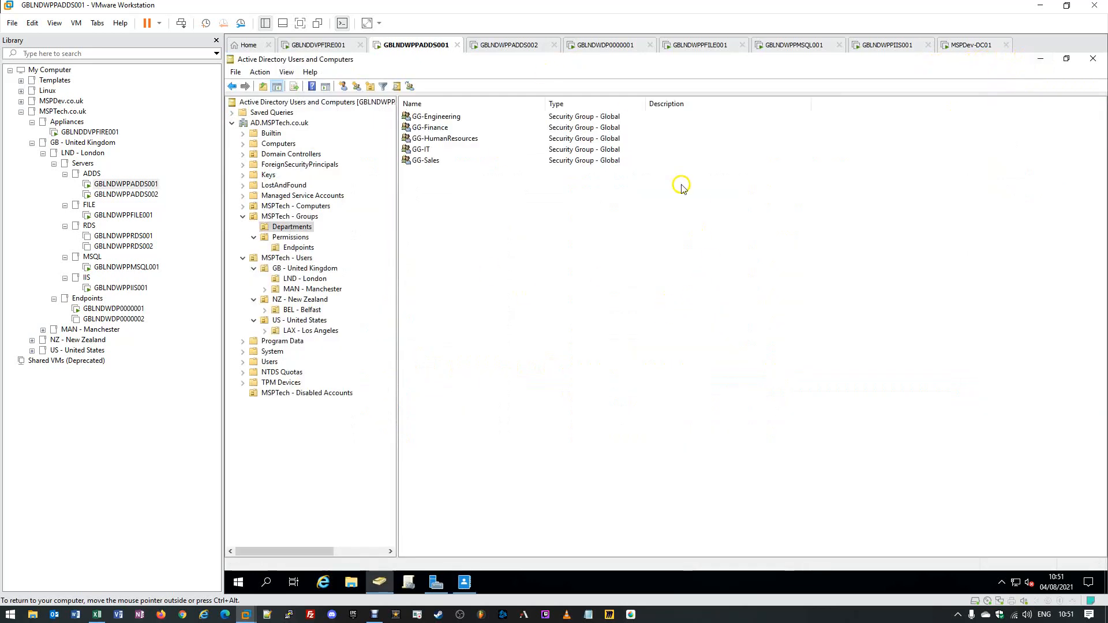
left_click(292, 227)
key("F5")
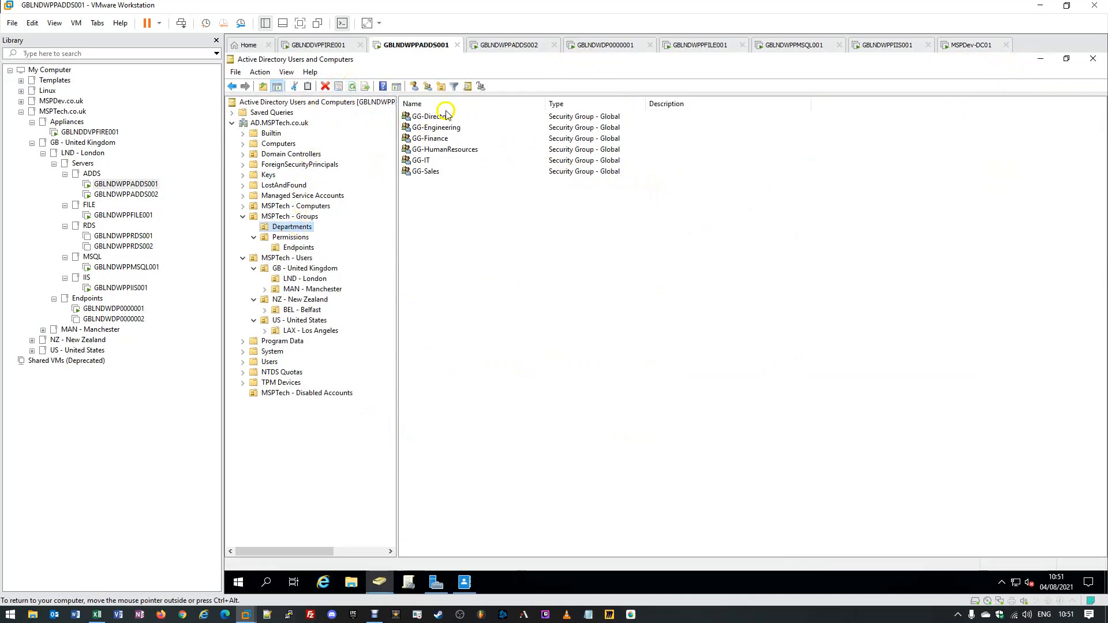
left_click(414, 118)
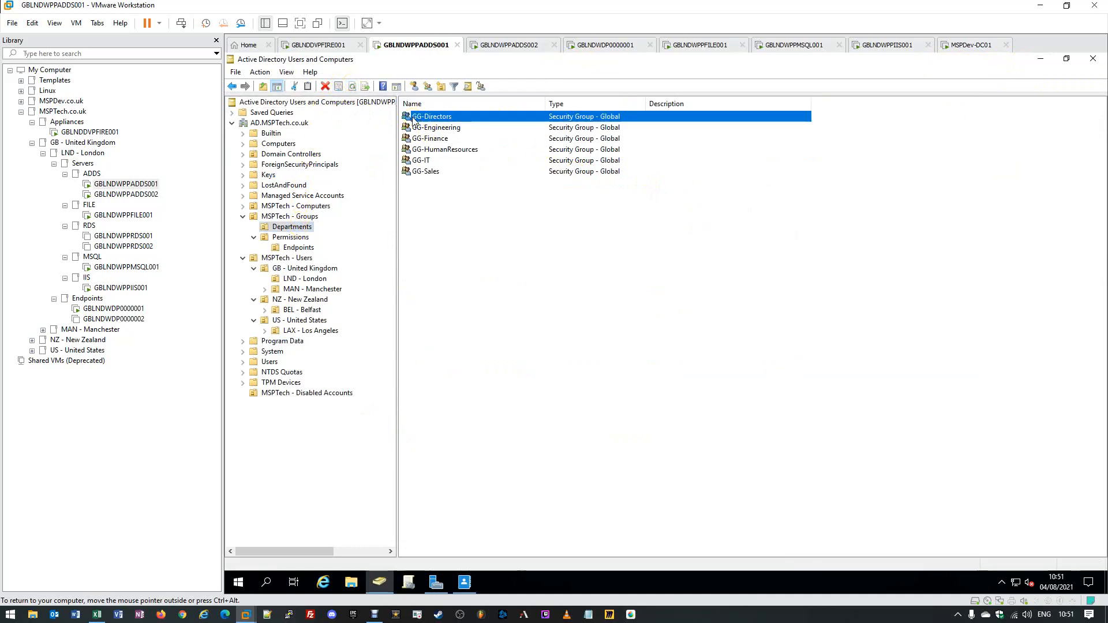
double_click(413, 117)
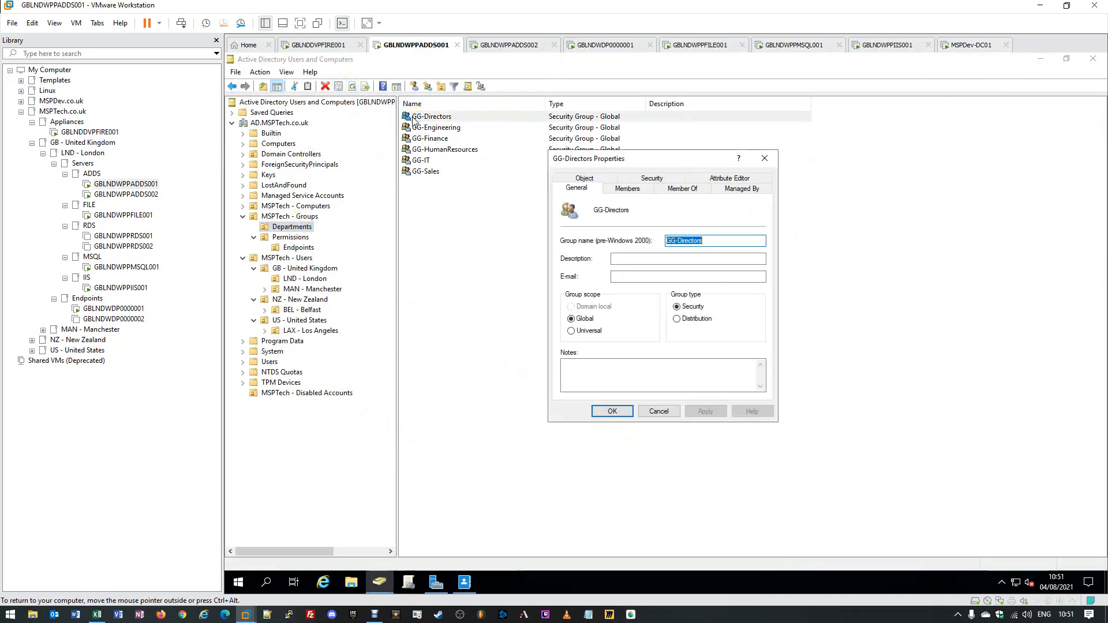
left_click(648, 193)
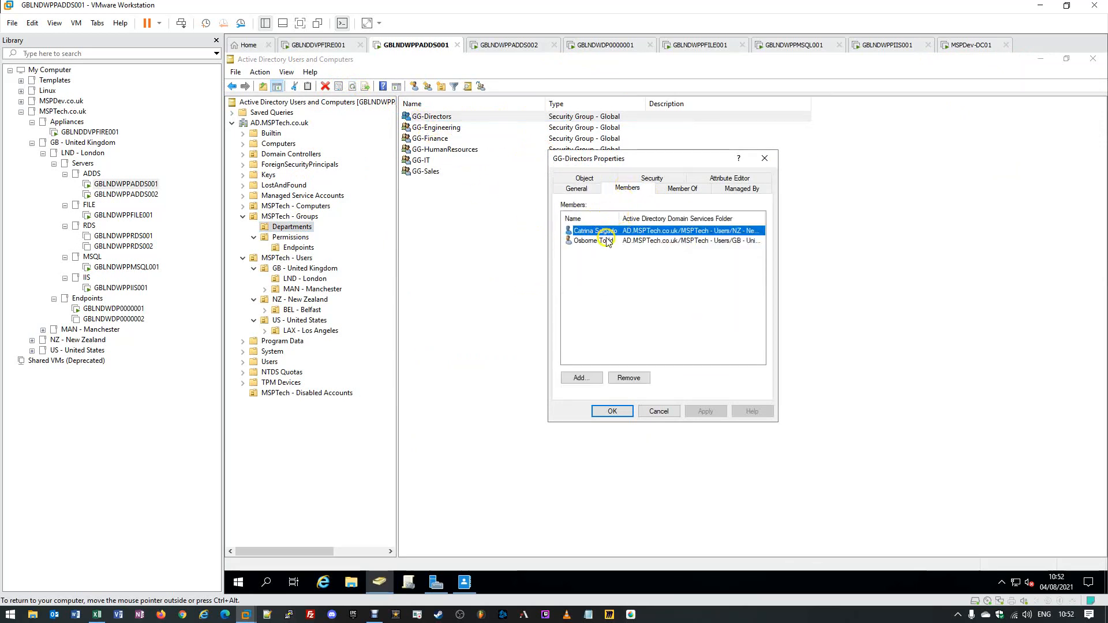
left_click(691, 195)
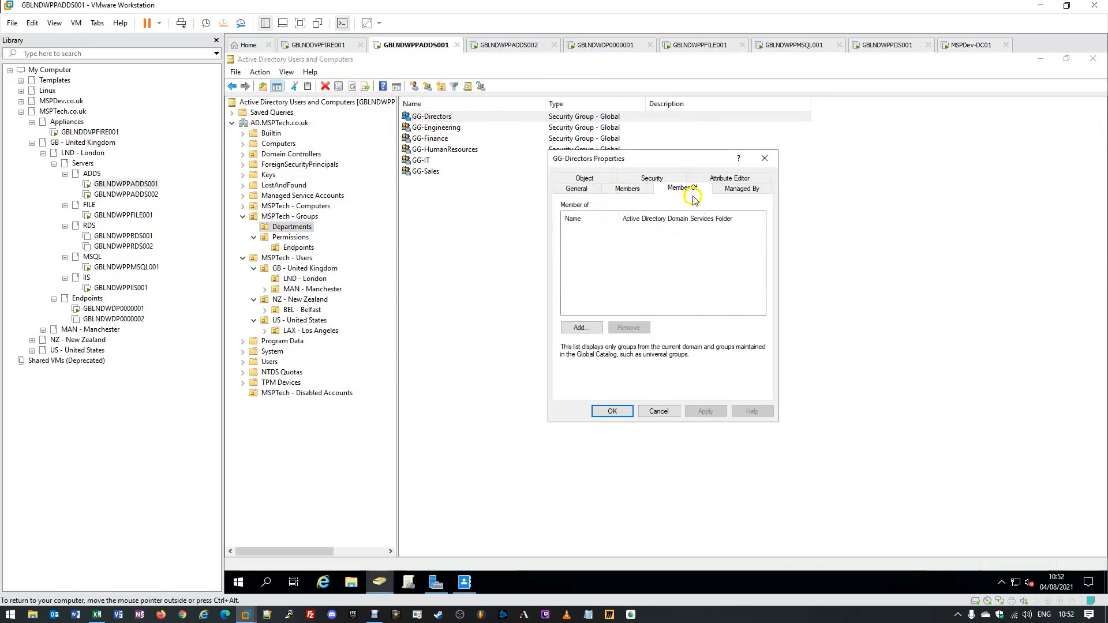
left_click(651, 415)
left_click(621, 233)
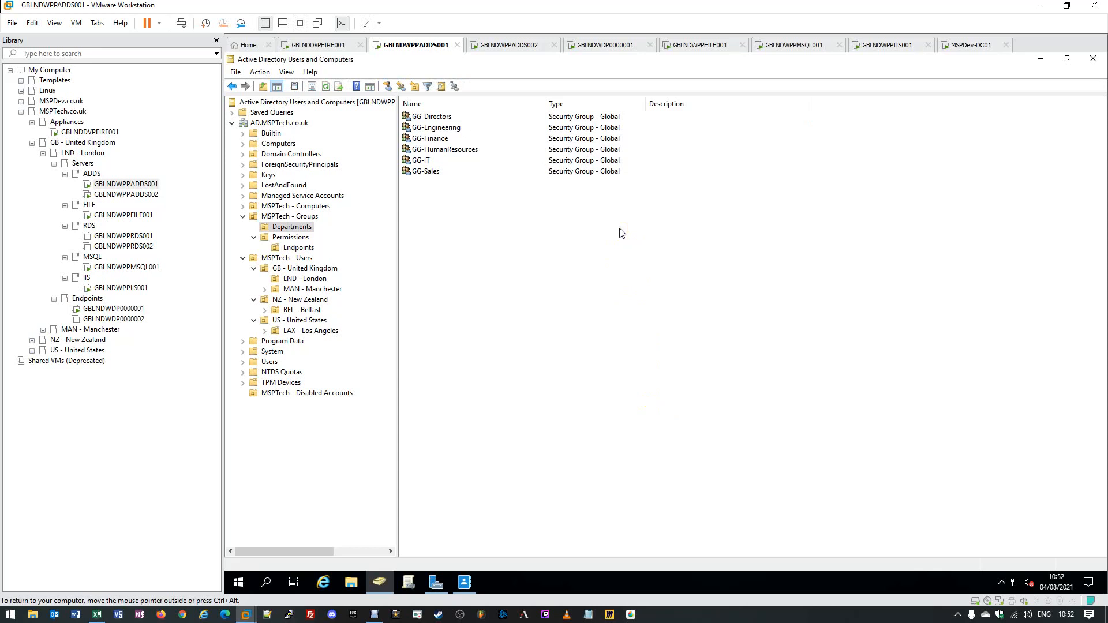
- Refresh the domain tree, recheck MSPTech - Disabled Accounts, then return to ADAC's Deleted Objects
left_click(315, 395)
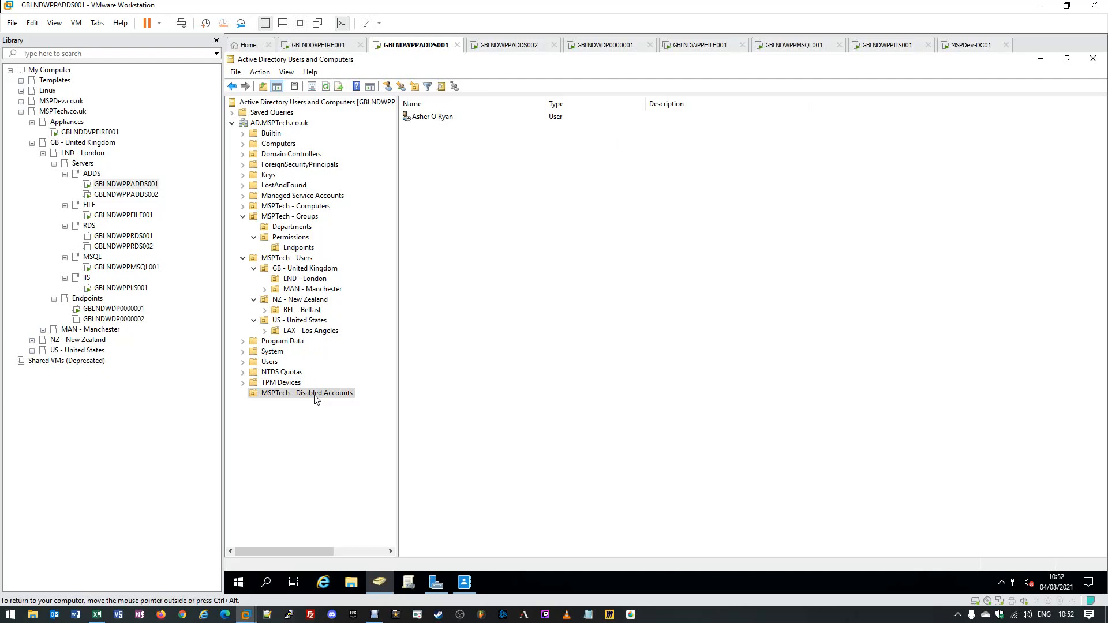
left_click(283, 123)
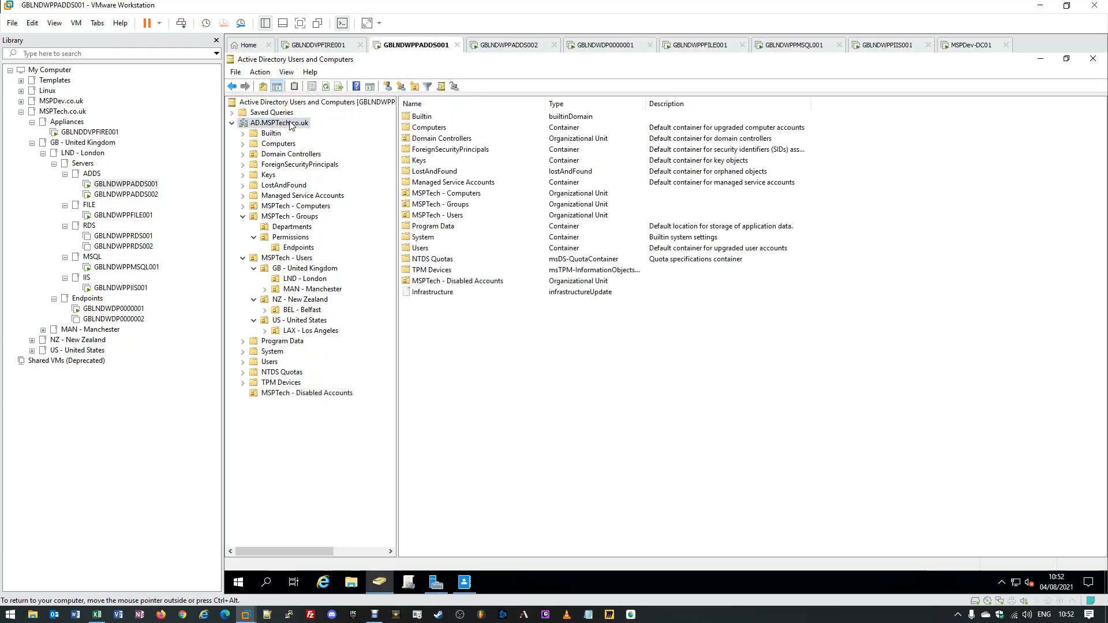
left_click(327, 87)
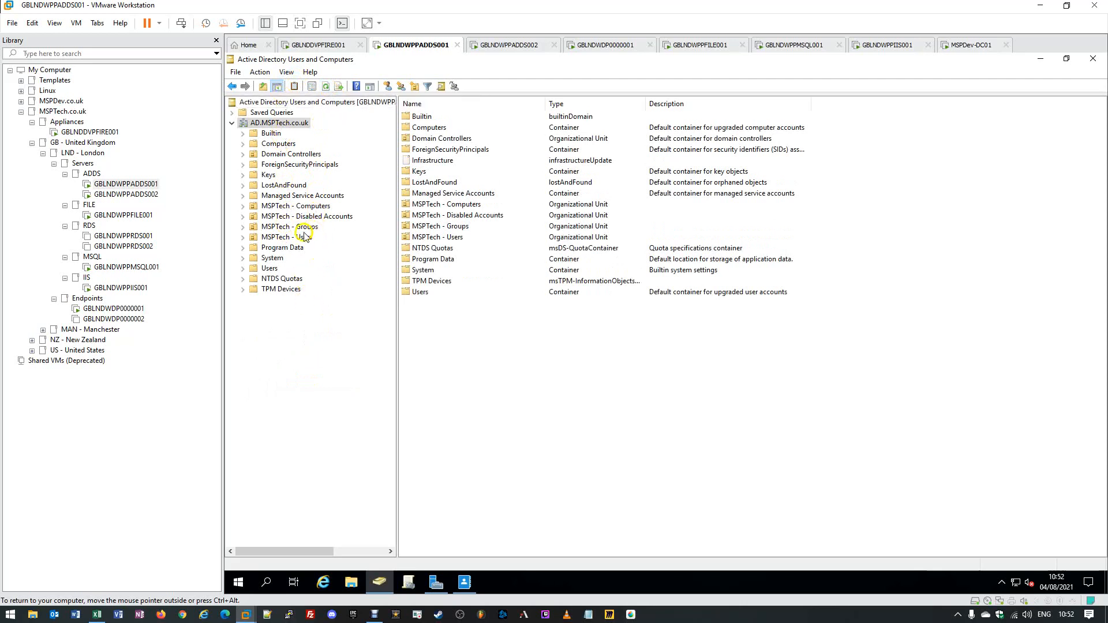
left_click(243, 238)
left_click(254, 247)
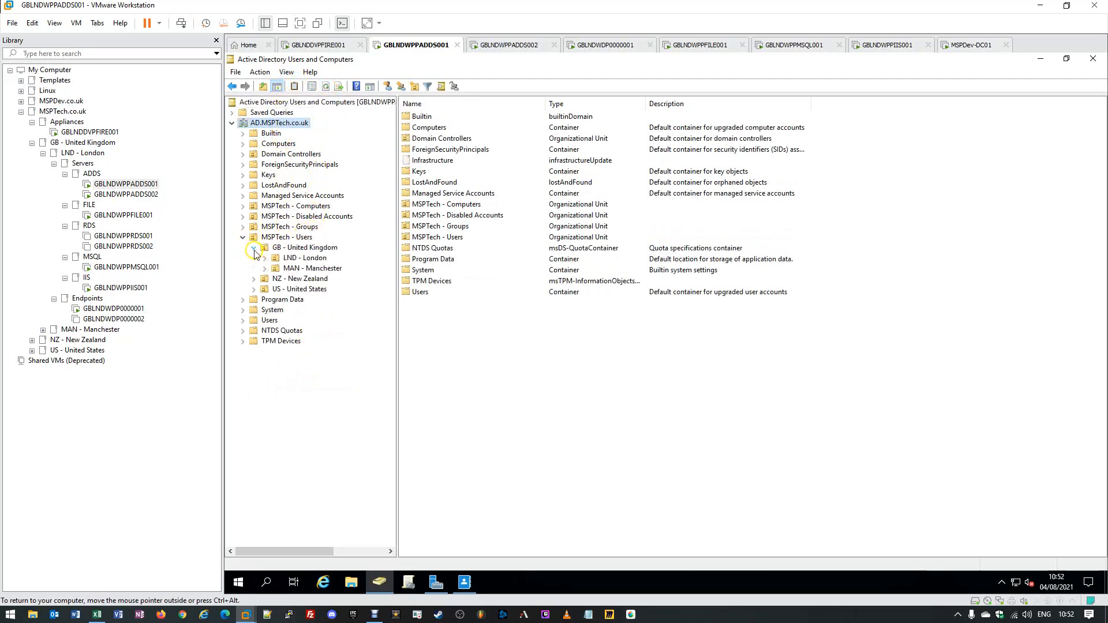
left_click(287, 216)
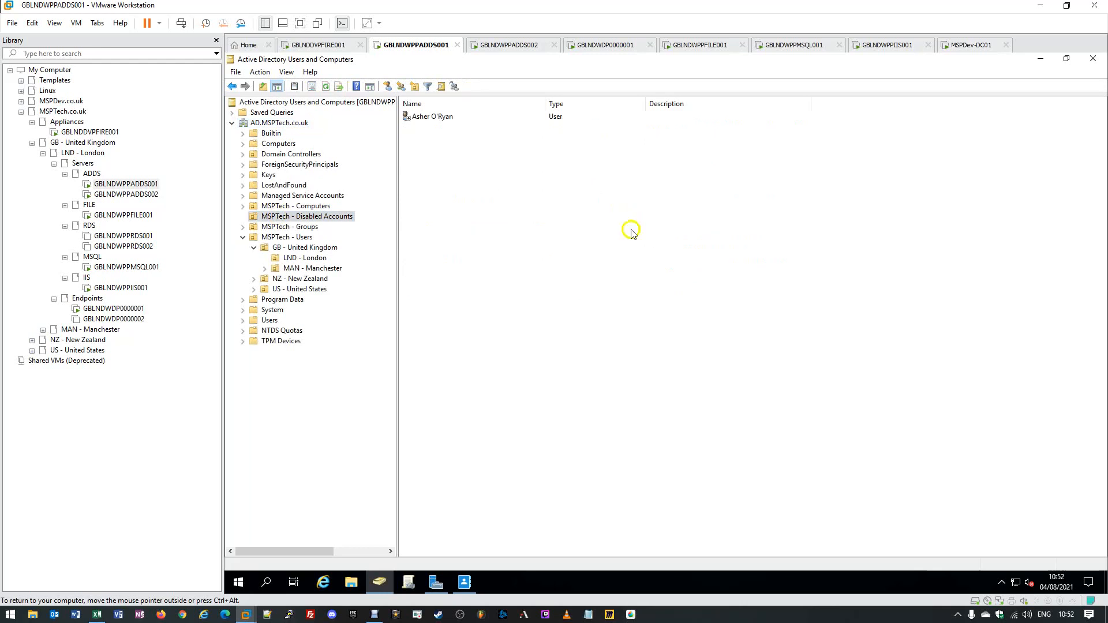
left_click(465, 583)
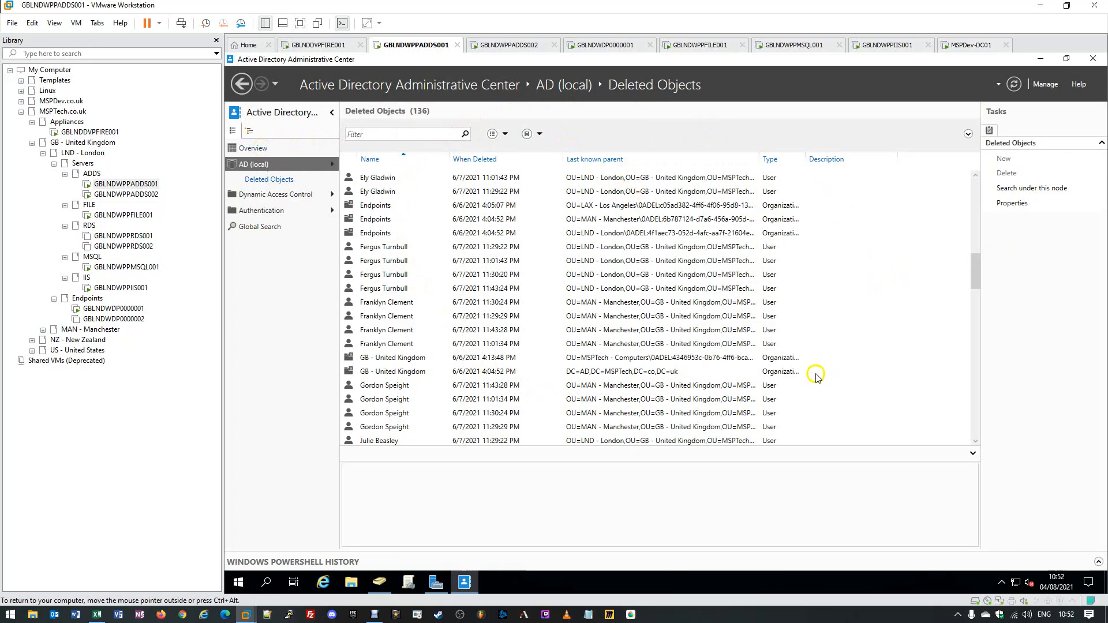
- Go to the Overview page, then the AD (local) domain listing its 17 containers
left_click(245, 149)
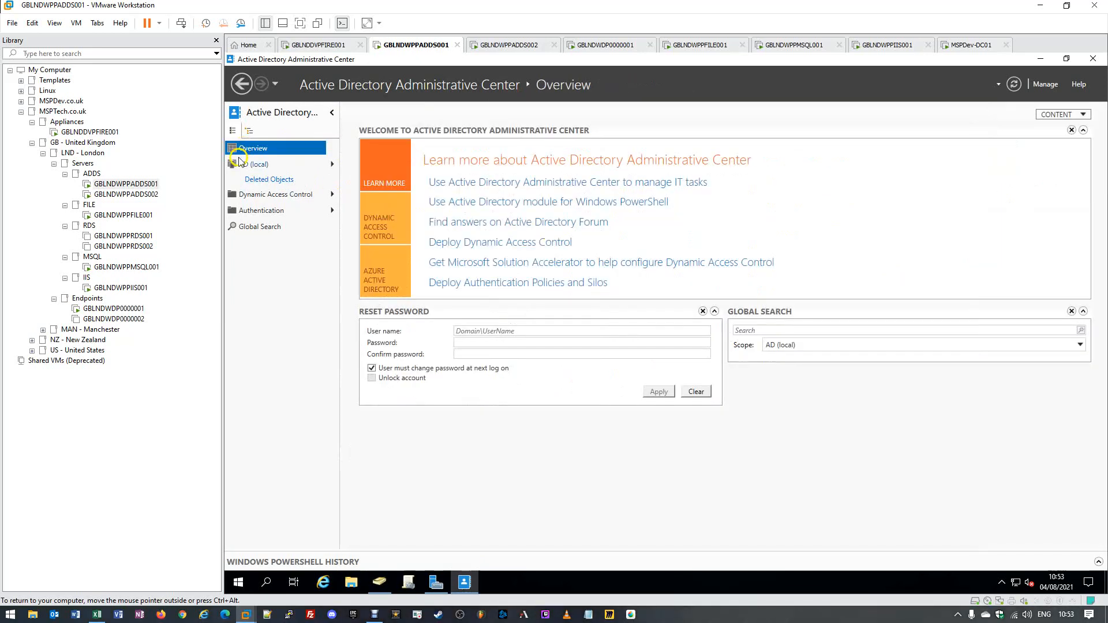
left_click(249, 164)
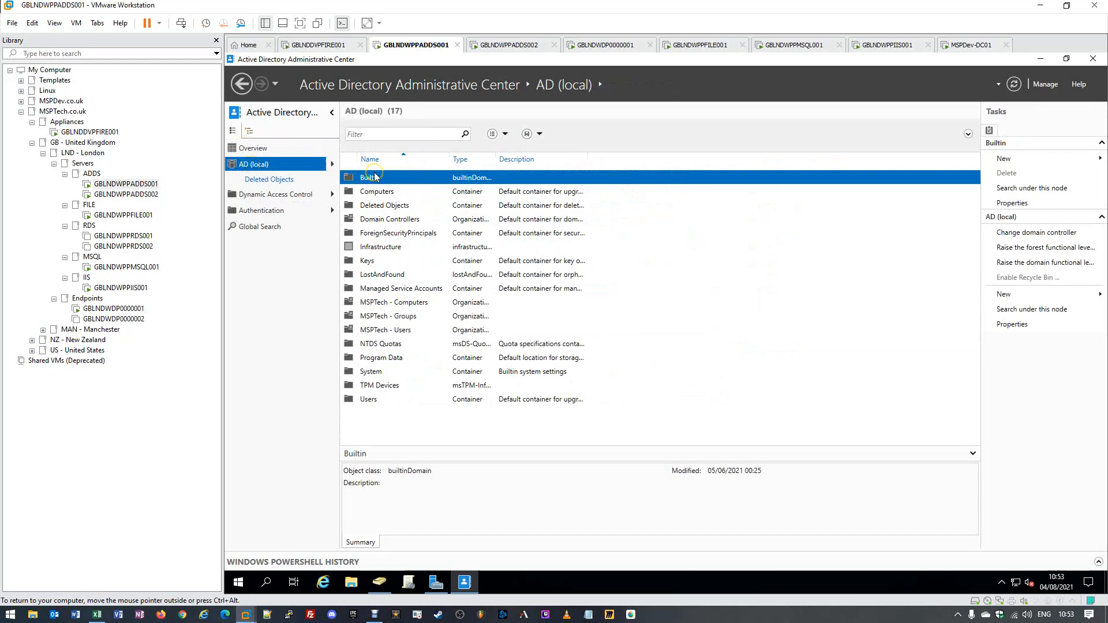